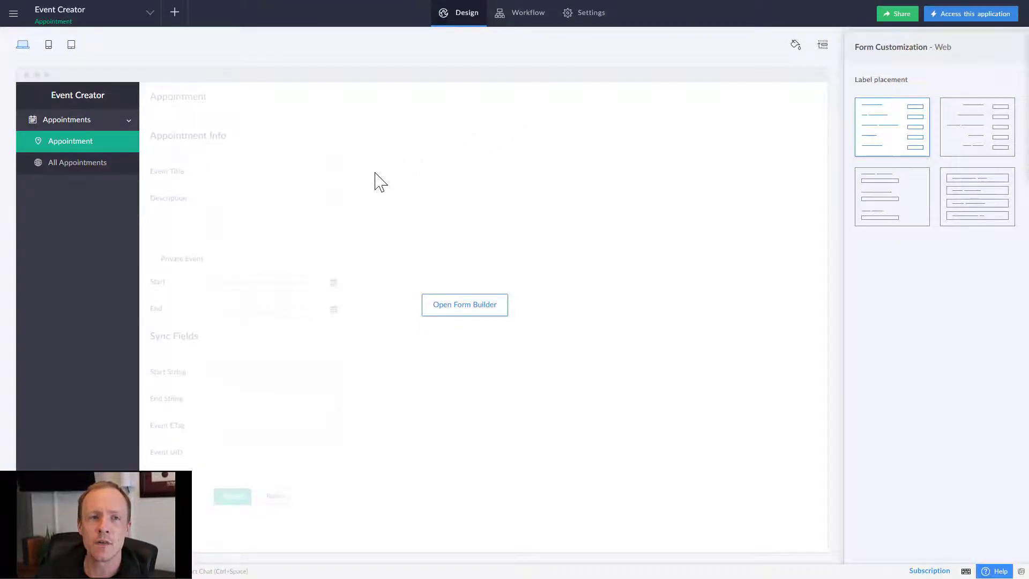
- Look over the open Zoho Flow and Zoho Calendar pages, returning to the Event Creator application in Zoho Creator in full screen
{"action": "left_click", "coordinate": [283, 9]}
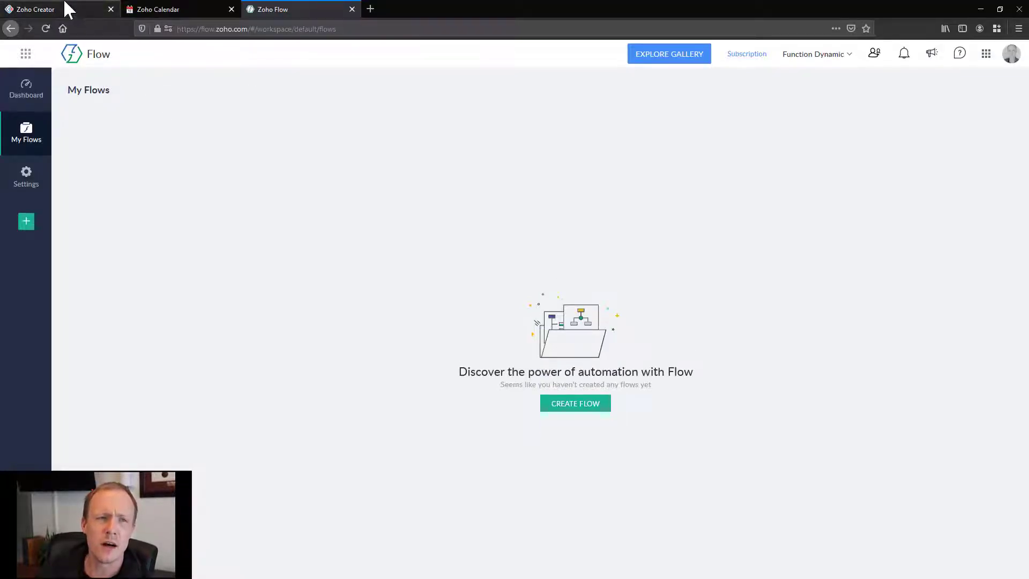
{"action": "left_click", "coordinate": [72, 9]}
{"action": "left_click", "coordinate": [188, 12]}
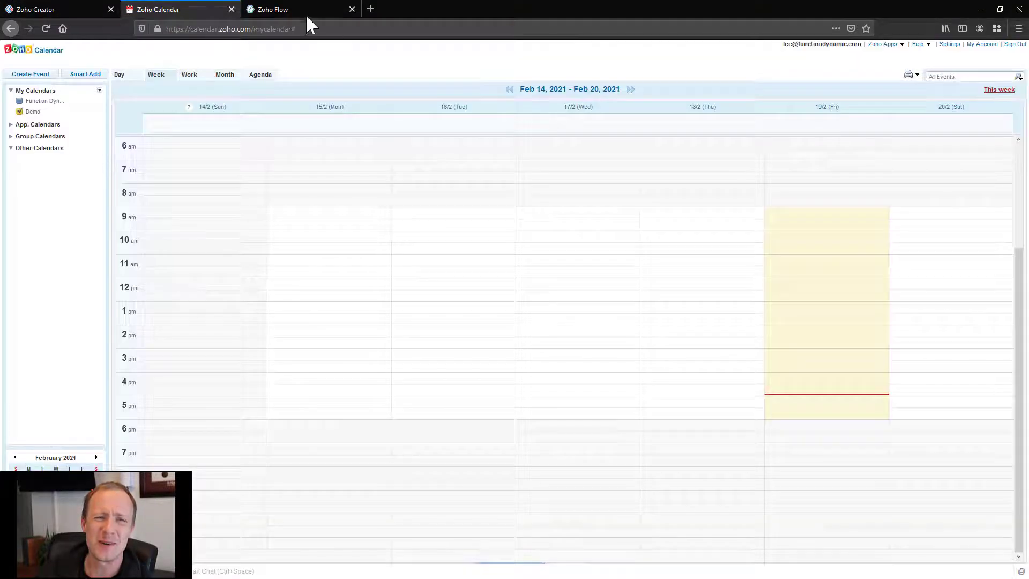
{"action": "left_click", "coordinate": [307, 9]}
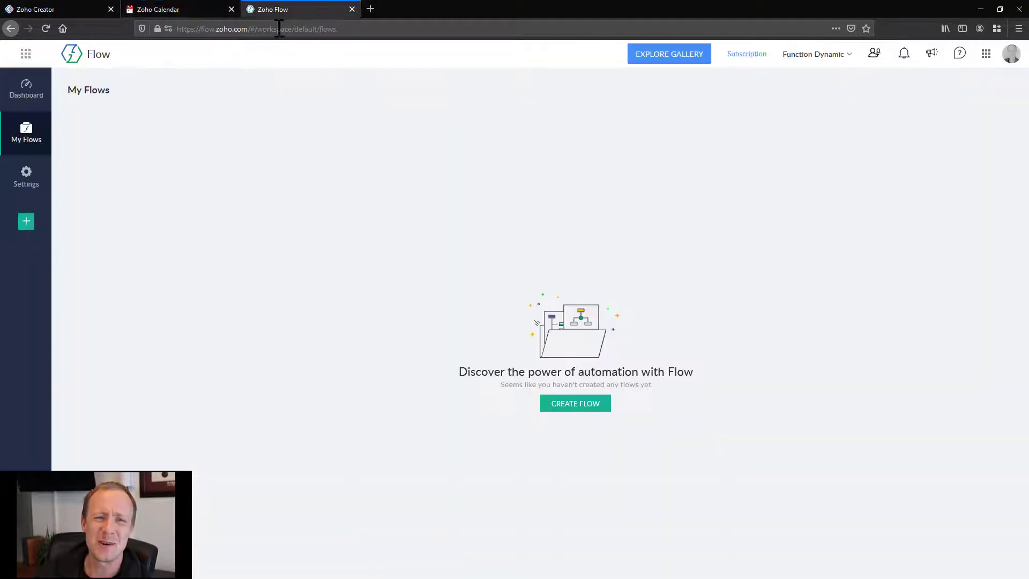
{"action": "left_click", "coordinate": [60, 8]}
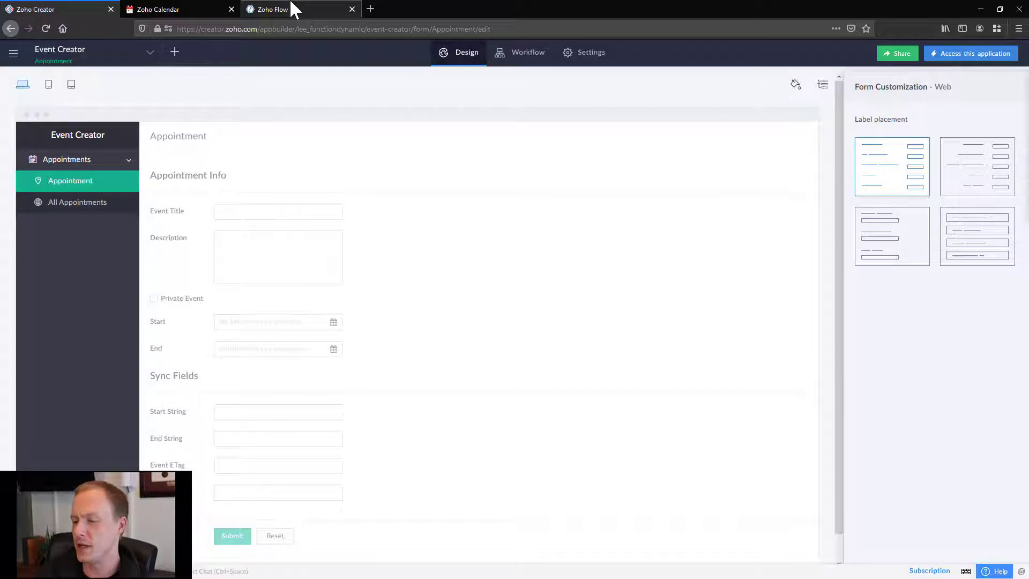
{"action": "key", "text": "F11"}
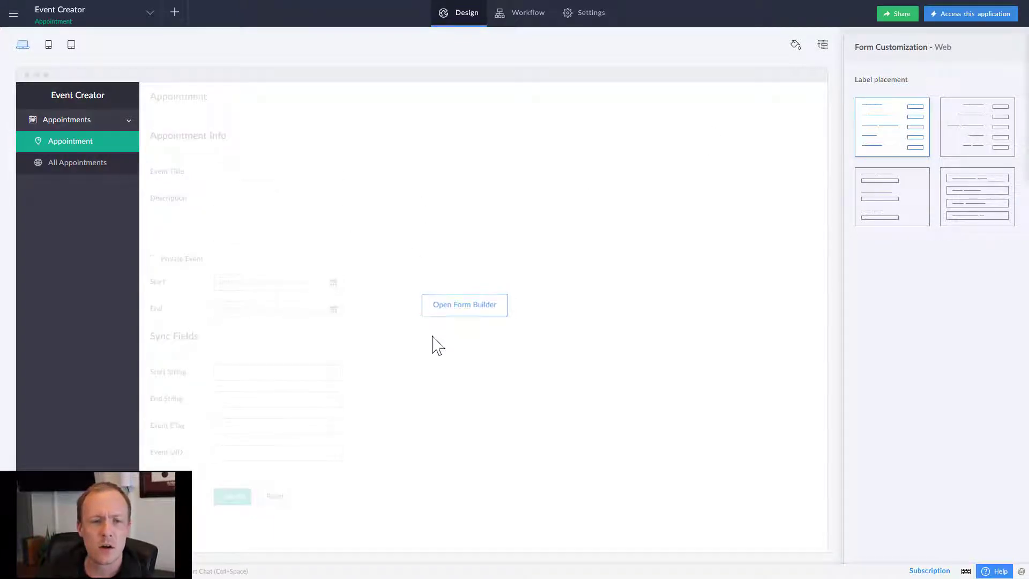
- Review the Appointment form's fields in the form builder, then close the builder
{"action": "left_click", "coordinate": [453, 312]}
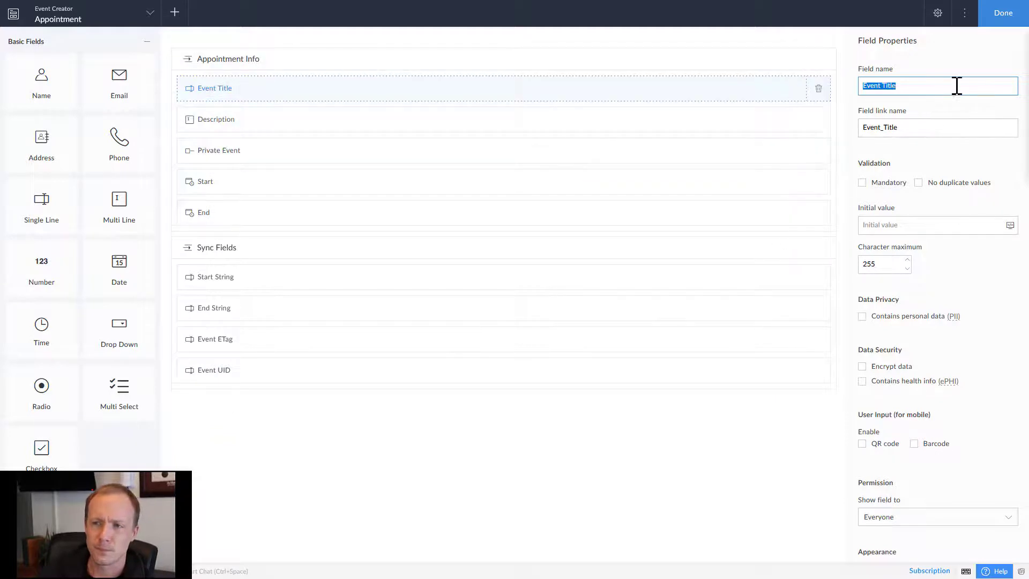
{"action": "left_click", "coordinate": [1002, 25]}
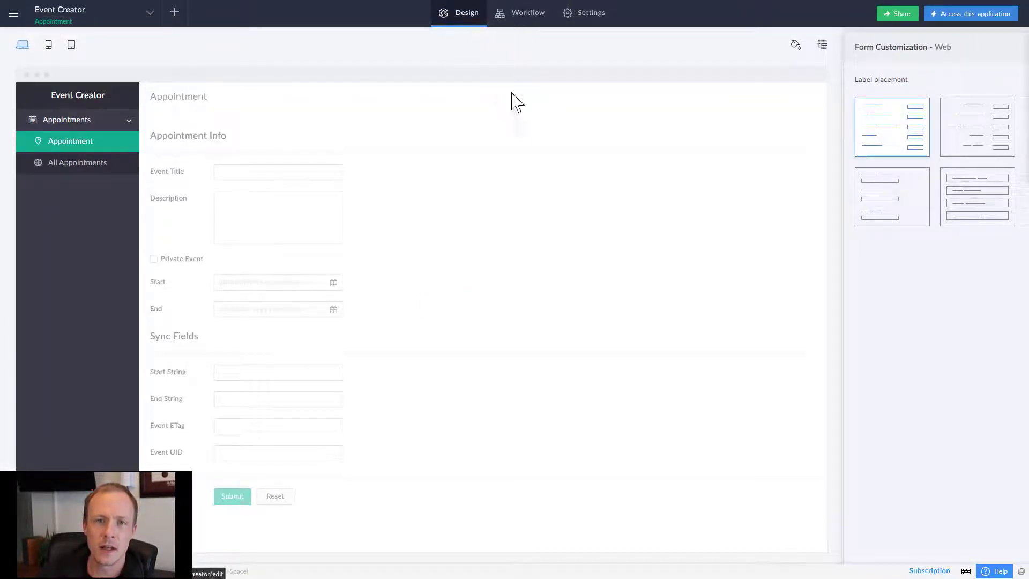
- Examine how the Create Start String workflow's Deluge script builds Start_String from the Start field, then leave the workflow without editing it
{"action": "left_click", "coordinate": [517, 21]}
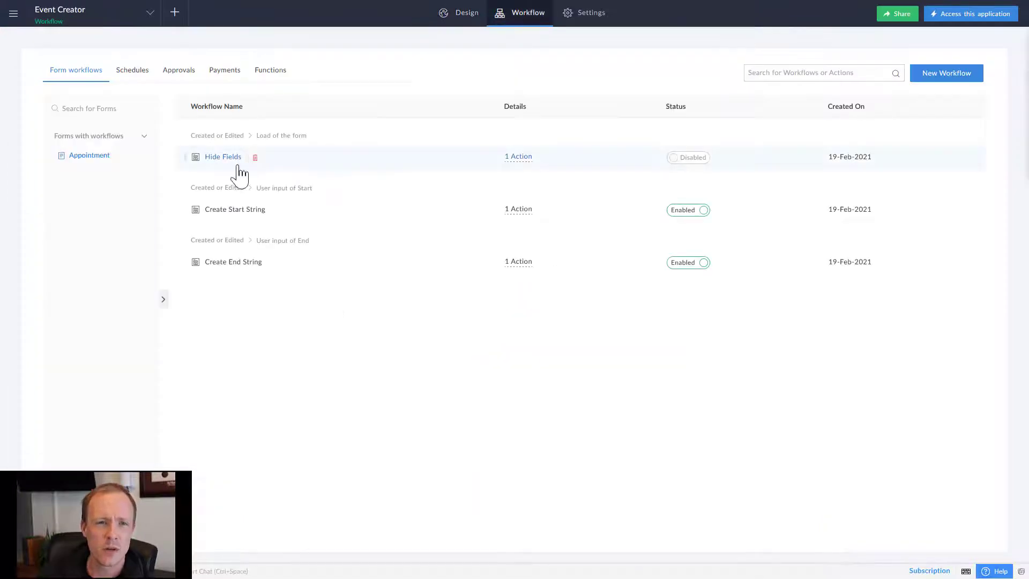
{"action": "left_click", "coordinate": [239, 214]}
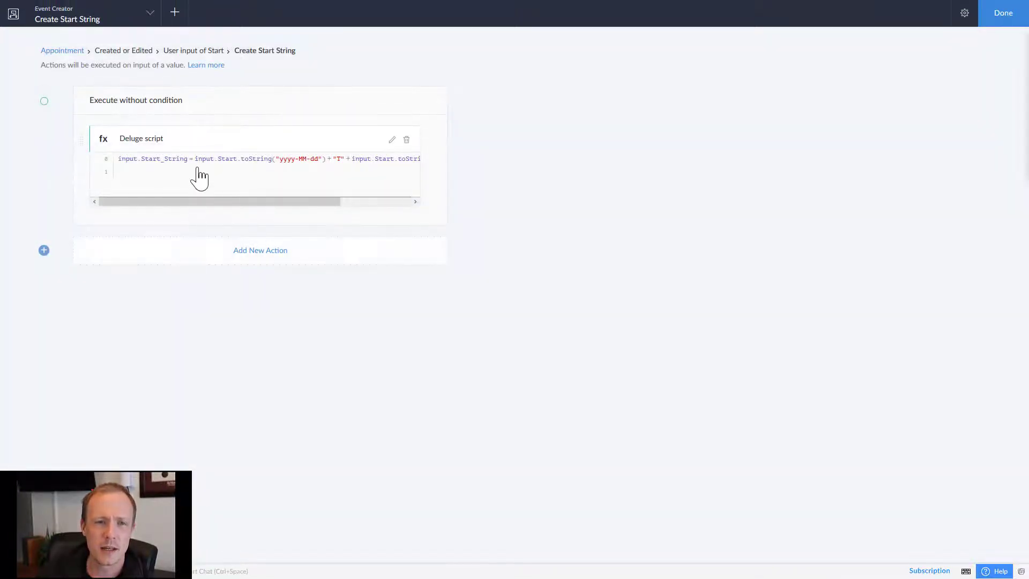
{"action": "left_click", "coordinate": [192, 211]}
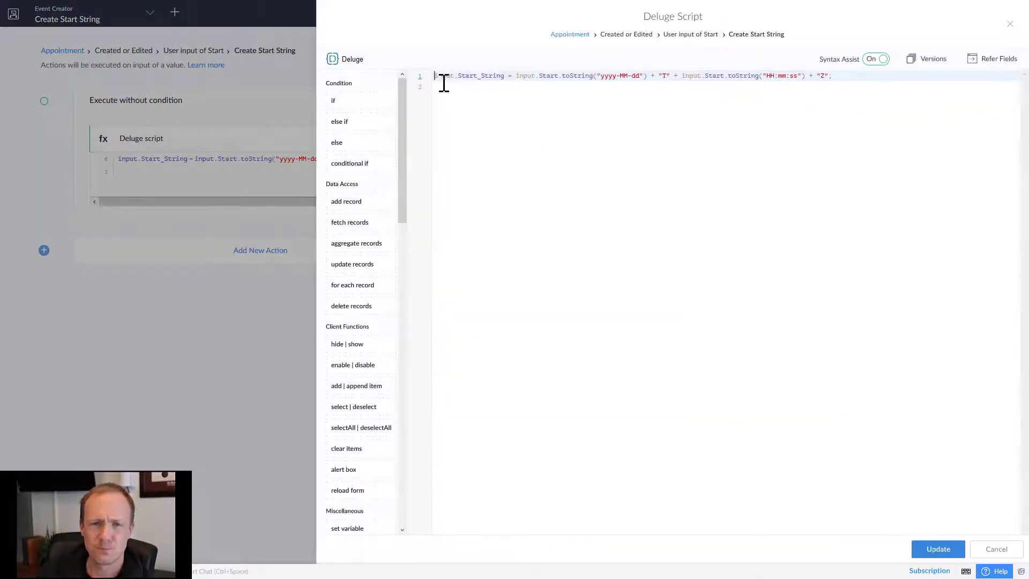
{"action": "left_click_drag", "start_coordinate": [435, 75], "coordinate": [509, 76]}
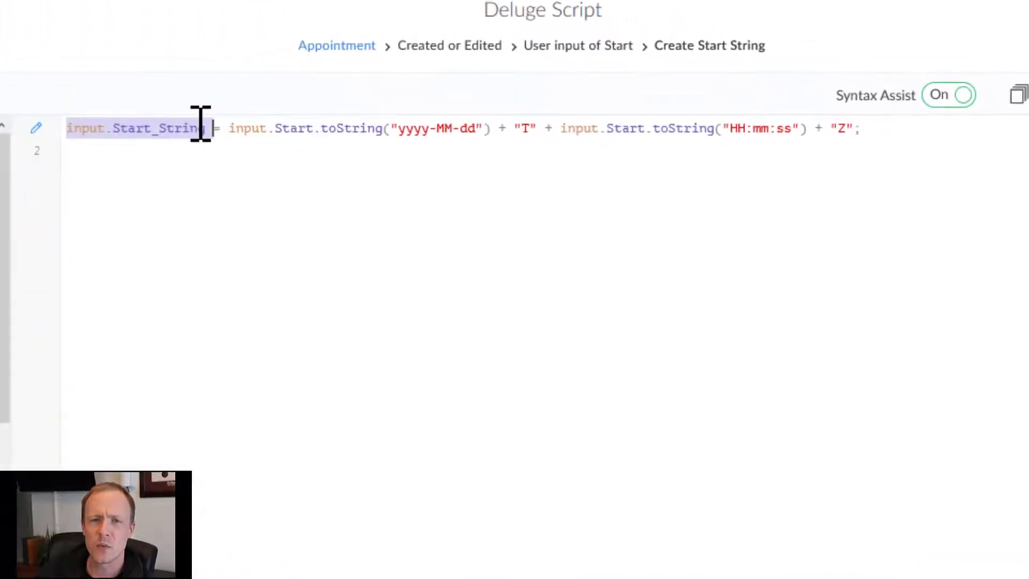
{"action": "left_click_drag", "start_coordinate": [216, 122], "coordinate": [210, 123]}
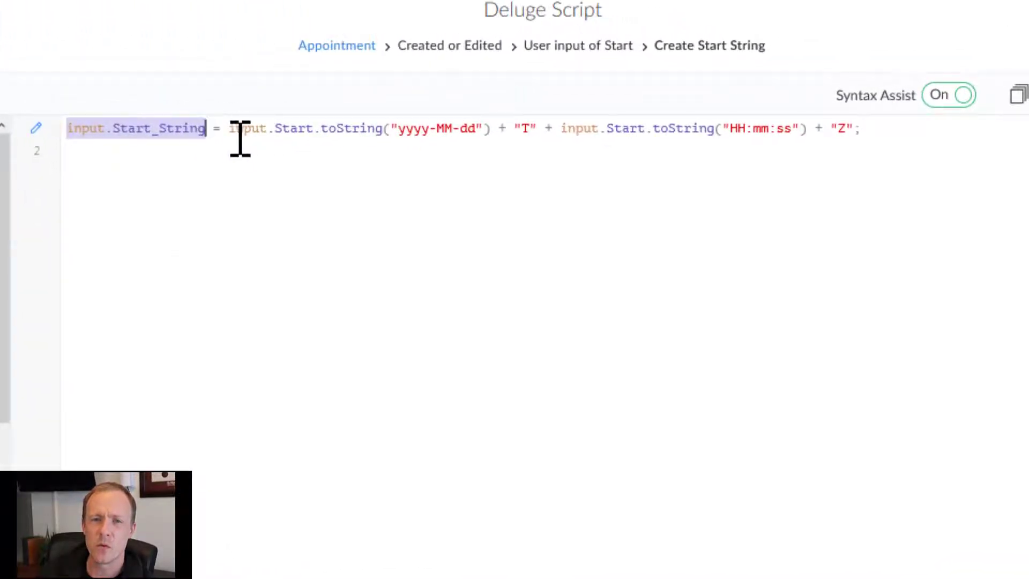
{"action": "double_click", "coordinate": [289, 129]}
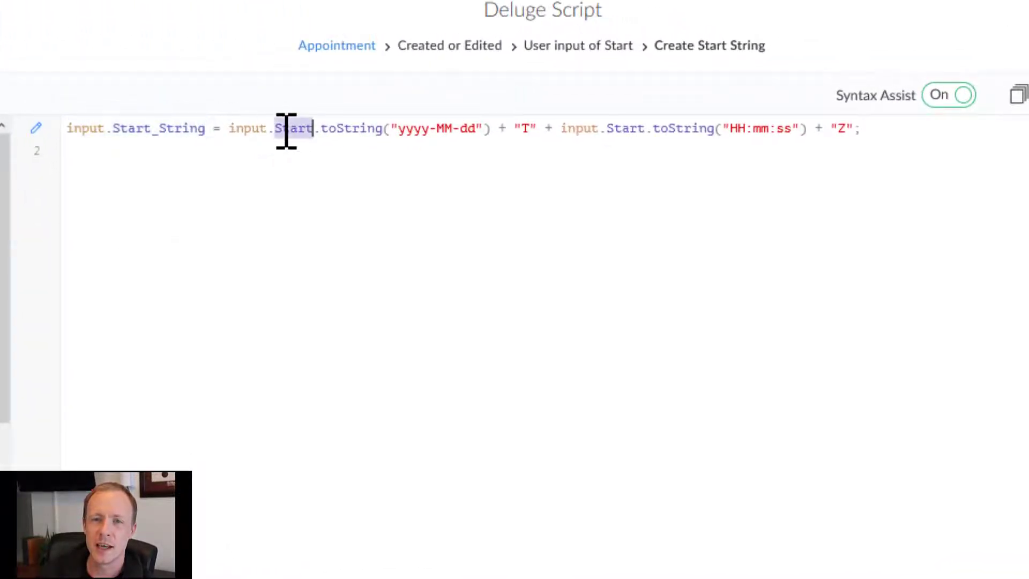
{"action": "double_click", "coordinate": [328, 127]}
{"action": "left_click_drag", "start_coordinate": [411, 127], "coordinate": [422, 127]}
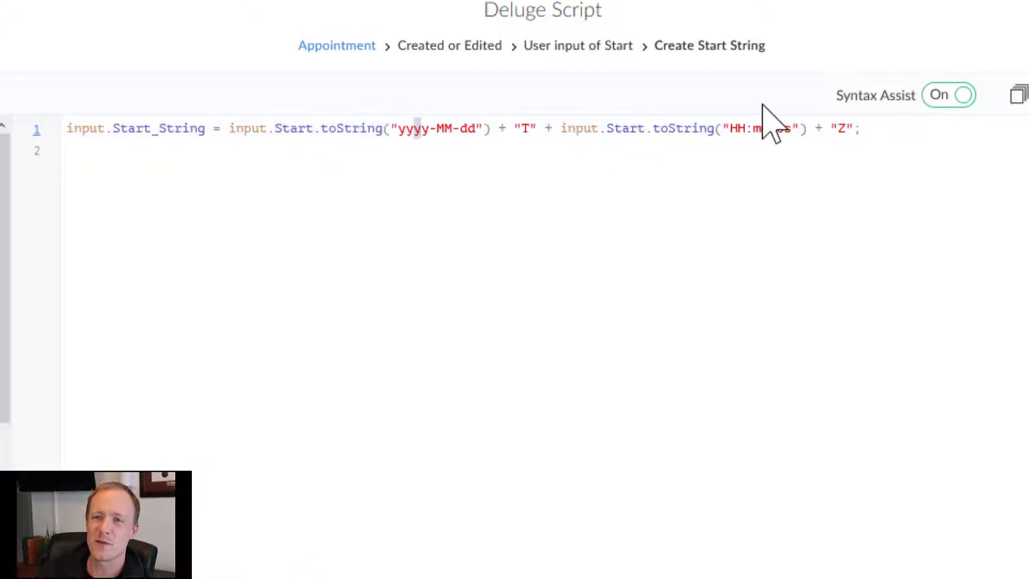
{"action": "left_click_drag", "start_coordinate": [873, 127], "coordinate": [236, 128]}
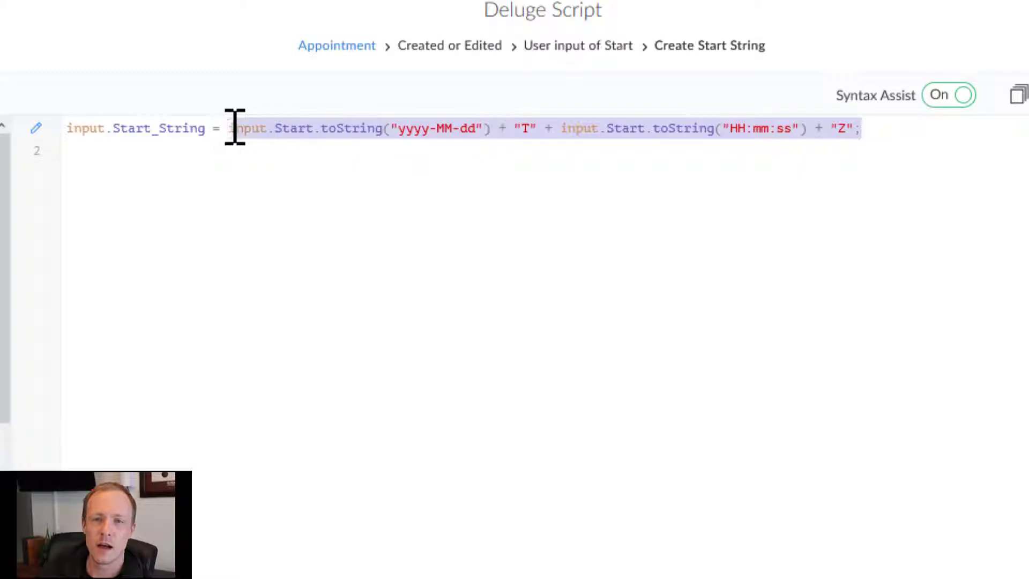
{"action": "double_click", "coordinate": [147, 134]}
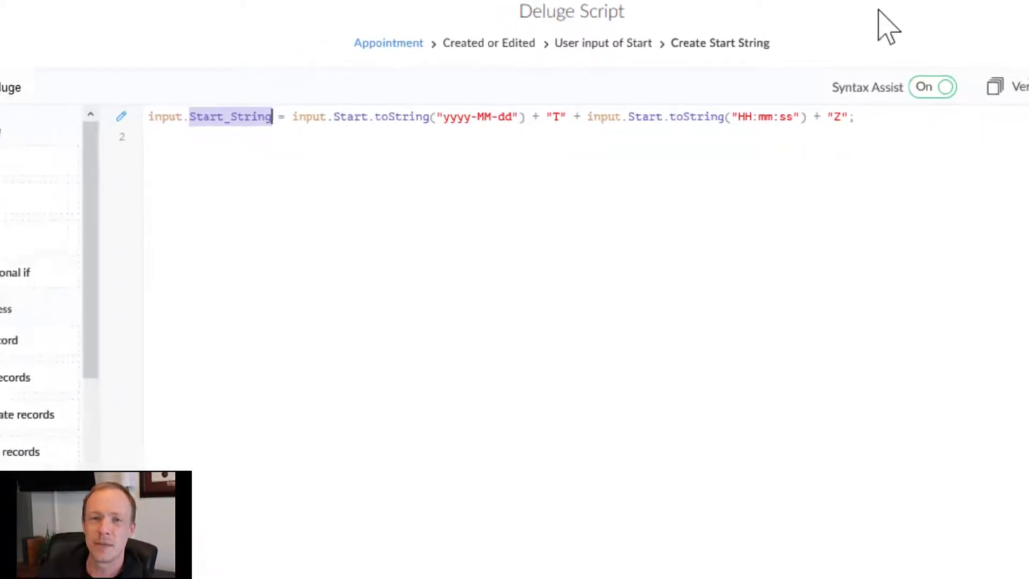
{"action": "left_click", "coordinate": [1012, 28]}
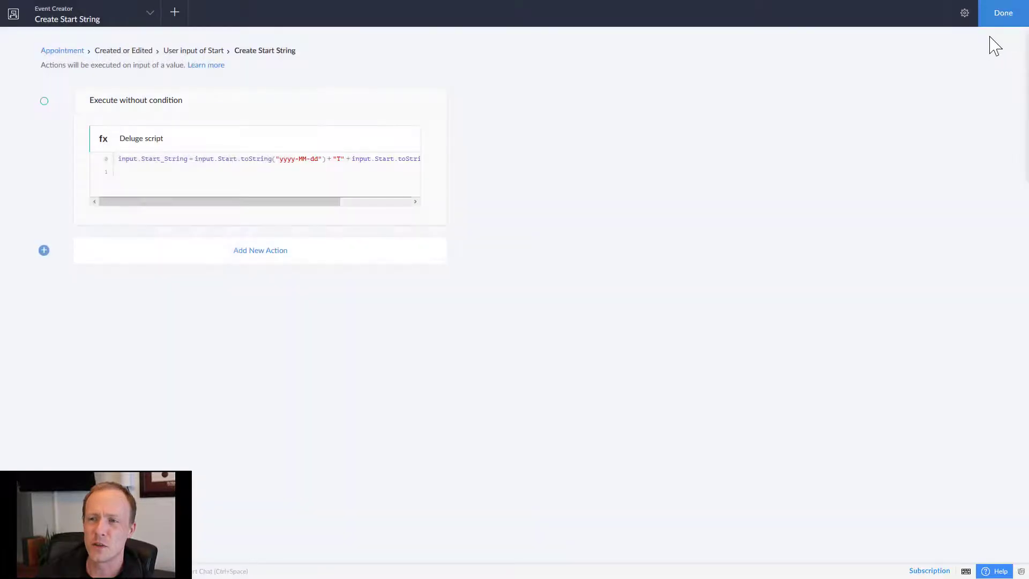
{"action": "left_click", "coordinate": [998, 16]}
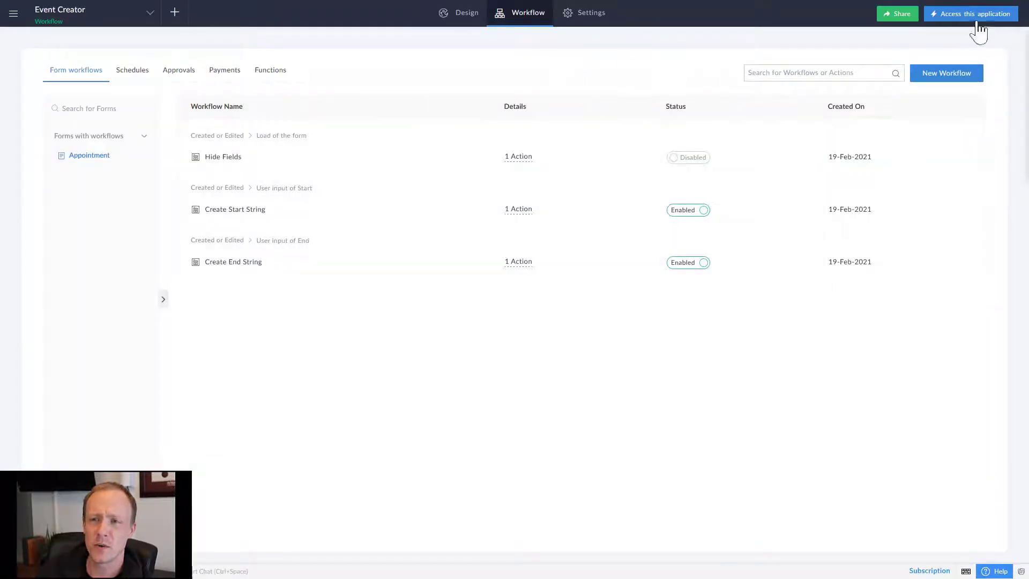
- Access the live application and fill in an appointment titled Test with description Desc, marked as a private event
{"action": "left_click", "coordinate": [975, 16]}
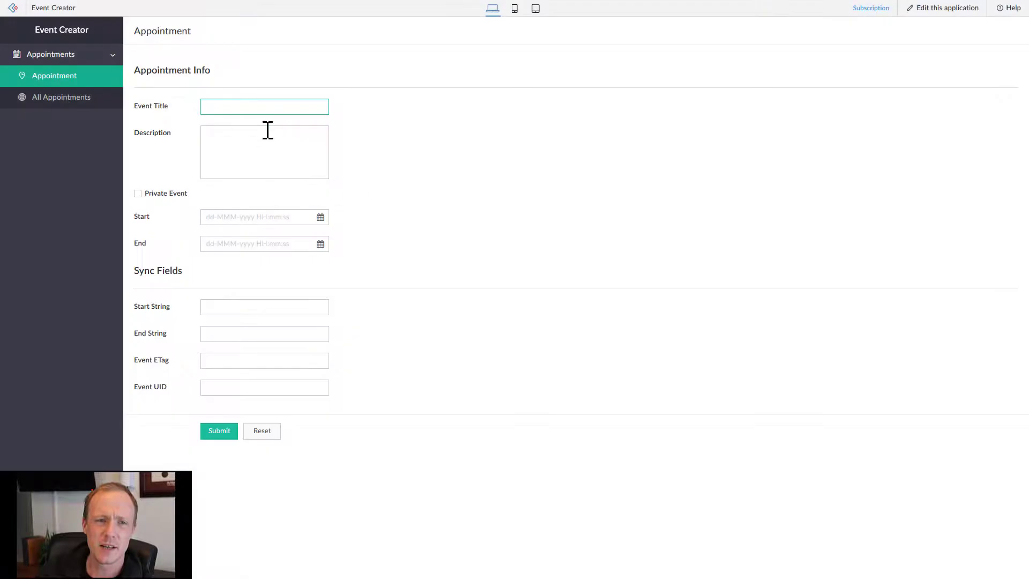
{"action": "left_click", "coordinate": [223, 109]}
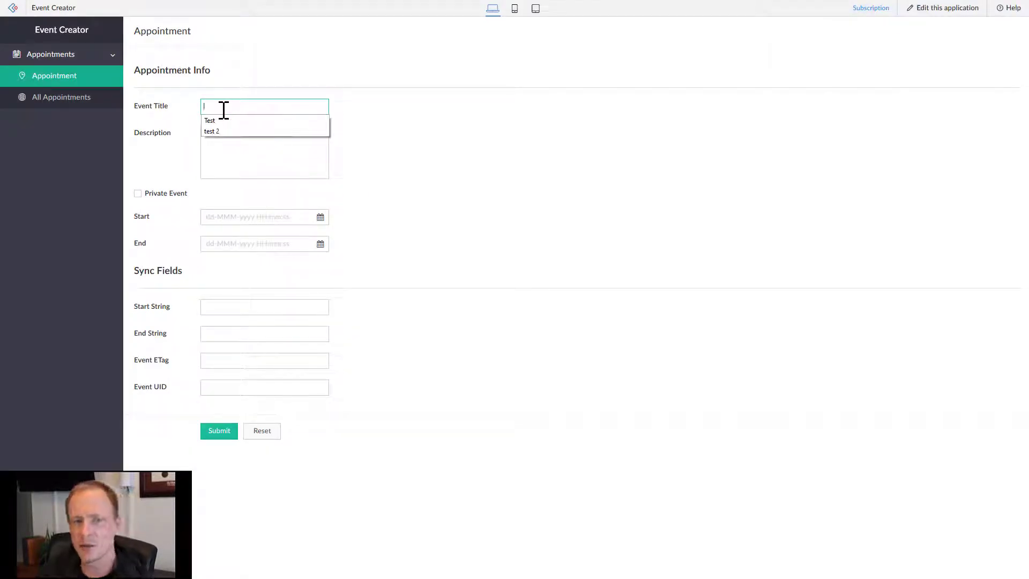
{"action": "left_click", "coordinate": [246, 120]}
{"action": "left_click", "coordinate": [223, 140]}
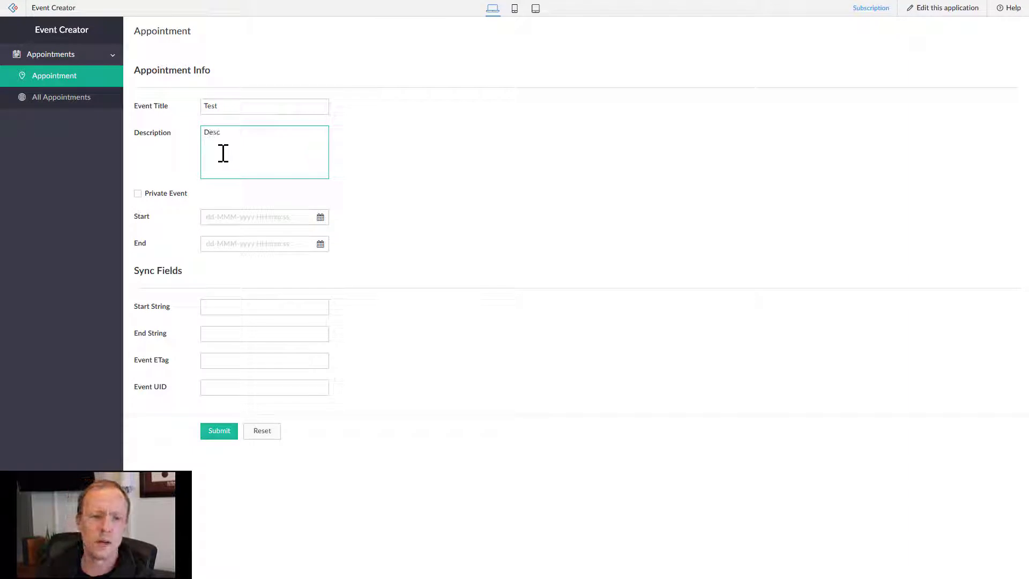
{"action": "left_click", "coordinate": [217, 108]}
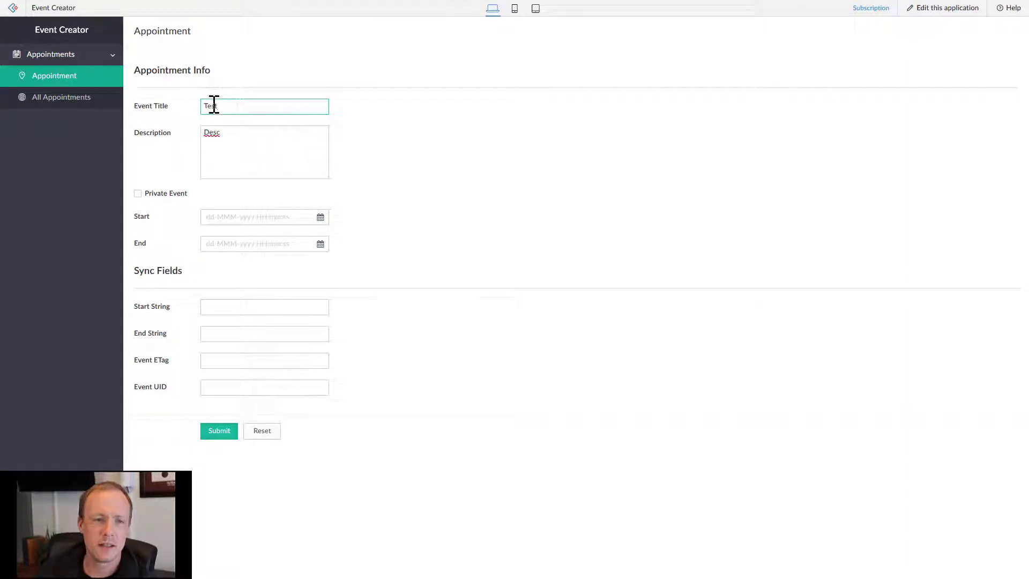
{"action": "left_click", "coordinate": [252, 153]}
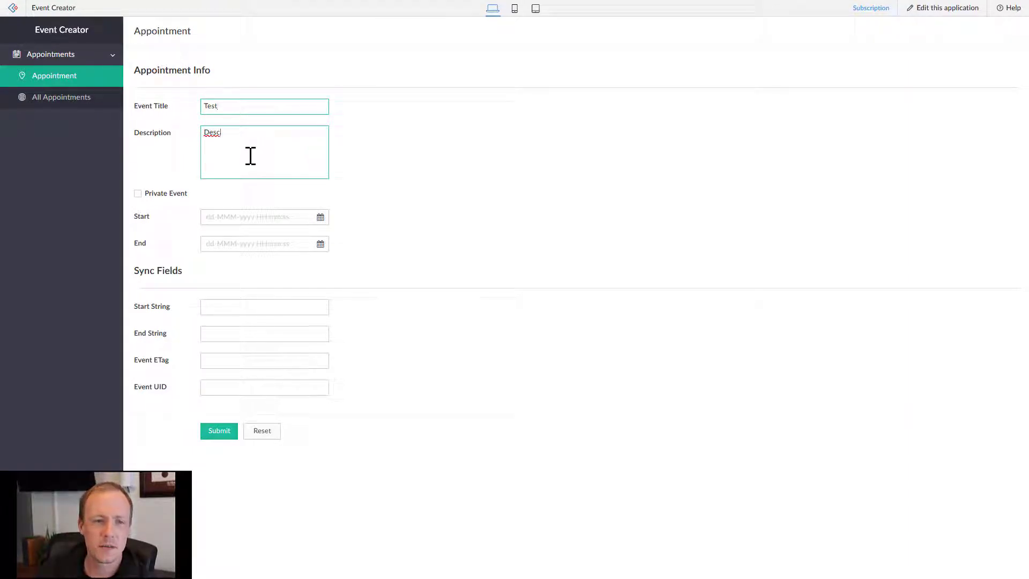
{"action": "left_click", "coordinate": [139, 194]}
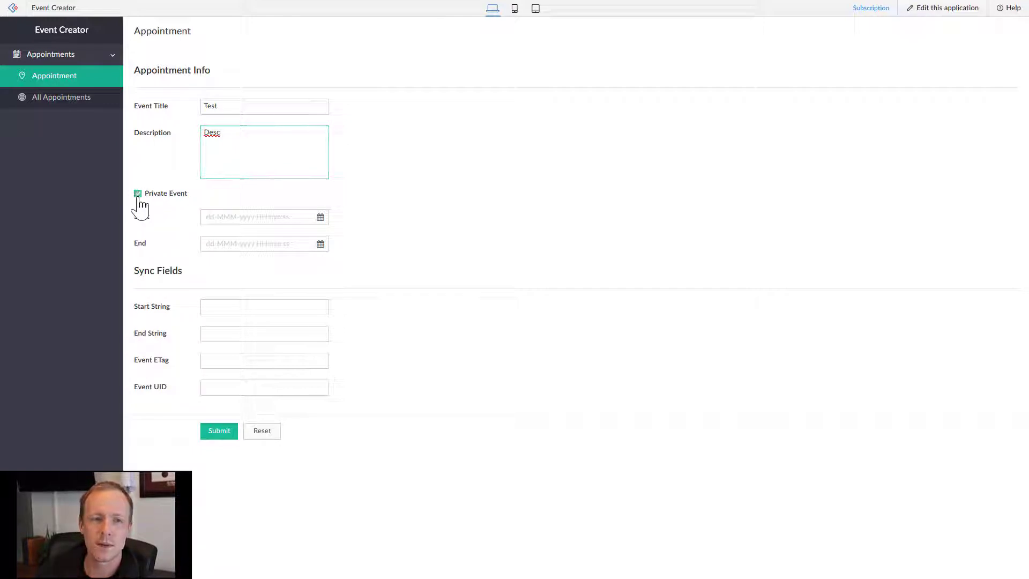
- Set the appointment's Start to 20-Feb-2021 17:00:20 and check the Start String field
{"action": "left_click", "coordinate": [259, 217]}
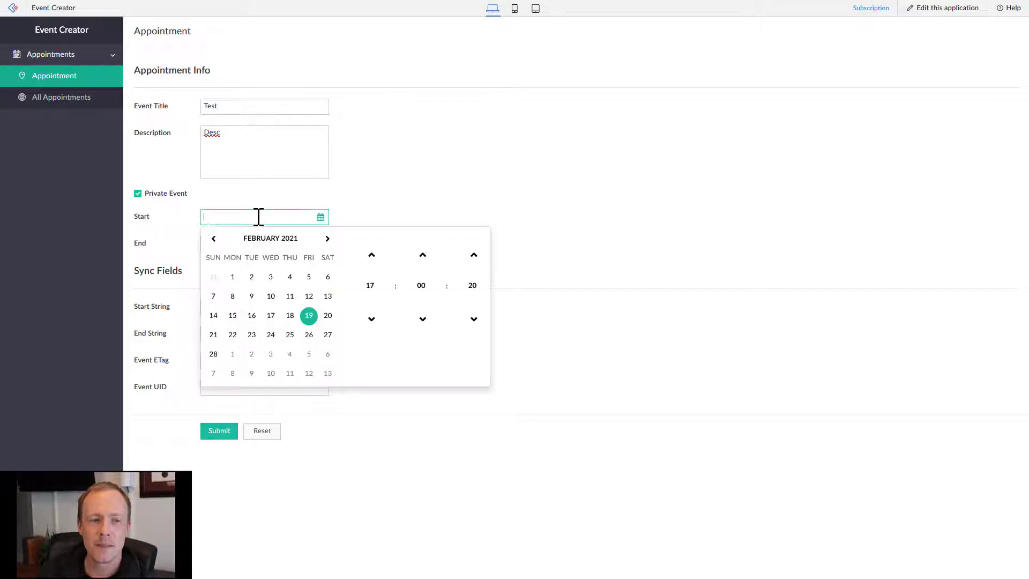
{"action": "left_click", "coordinate": [328, 316]}
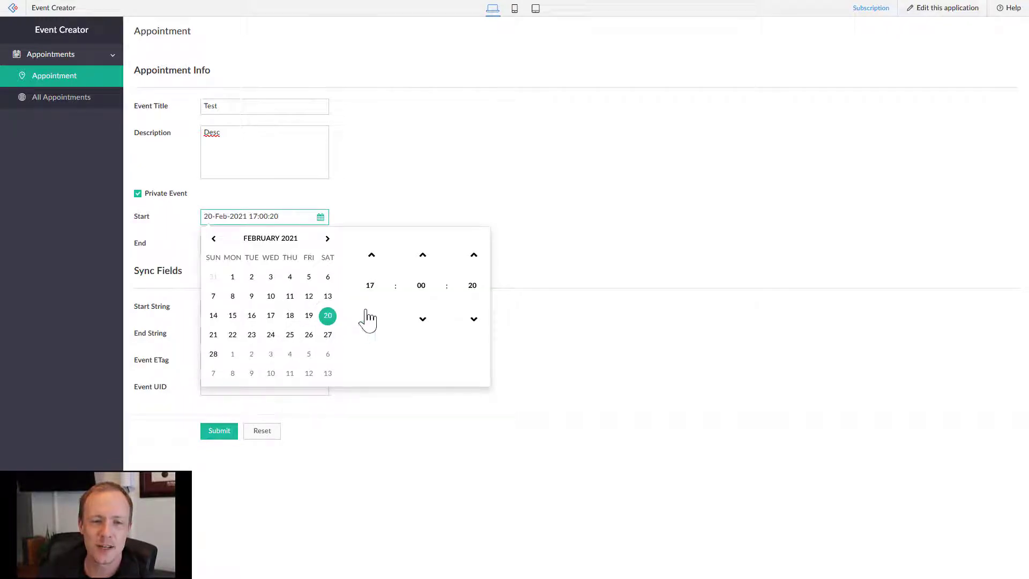
{"action": "left_click", "coordinate": [551, 268]}
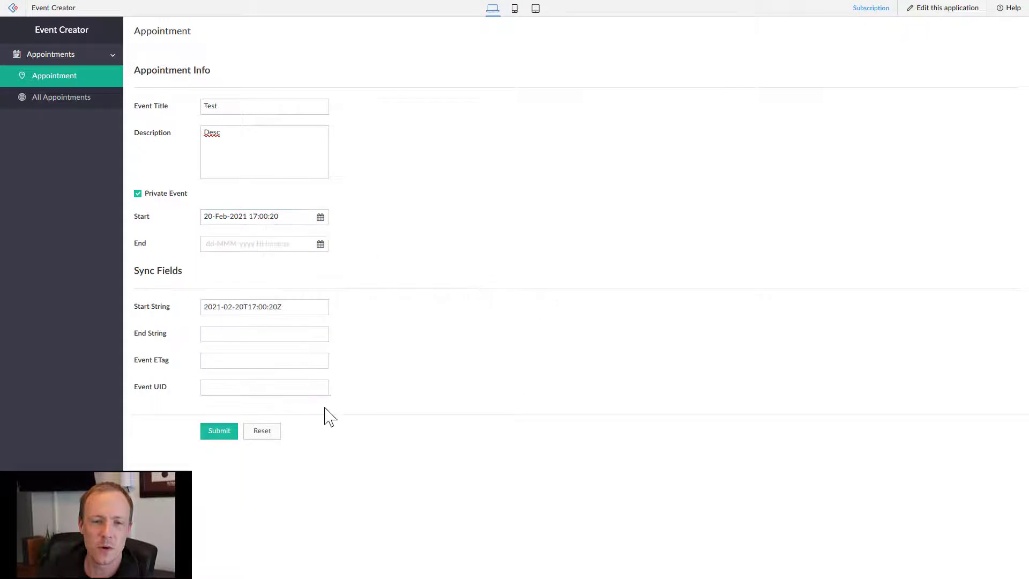
{"action": "left_click", "coordinate": [230, 335]}
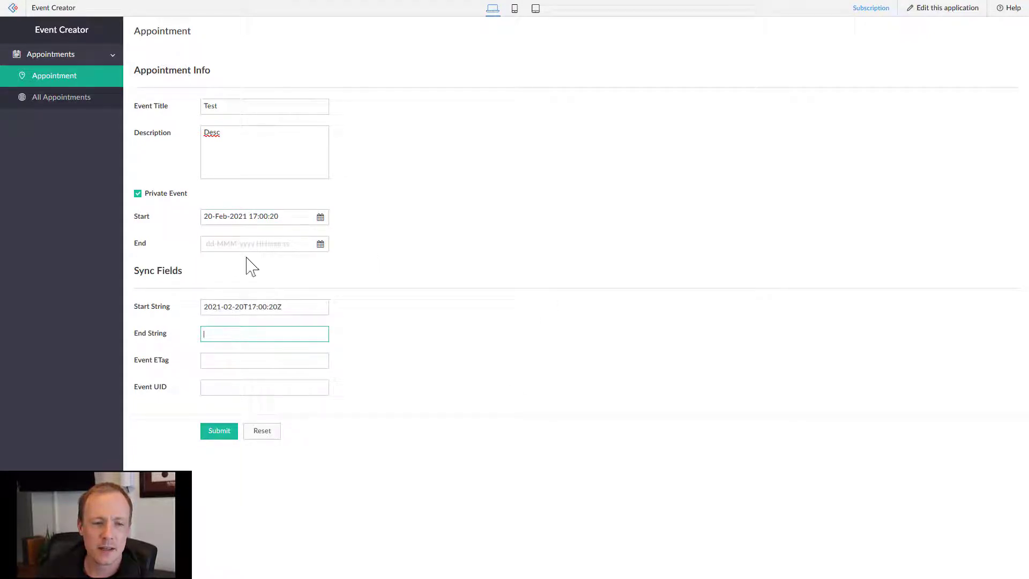
{"action": "left_click", "coordinate": [245, 305]}
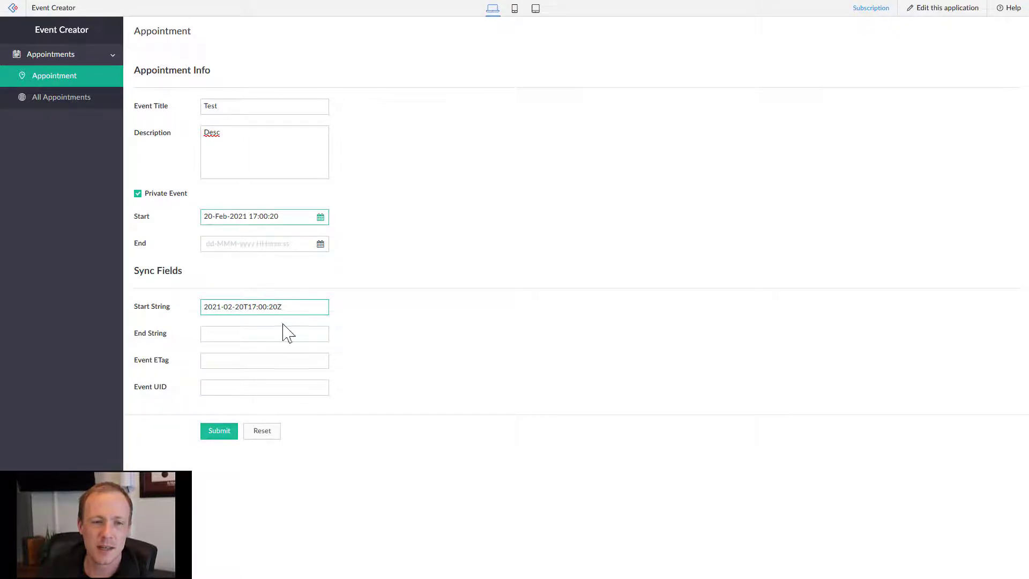
- Change the appointment's Start time to 18:00:20
{"action": "left_click", "coordinate": [284, 219]}
{"action": "left_click", "coordinate": [371, 254]}
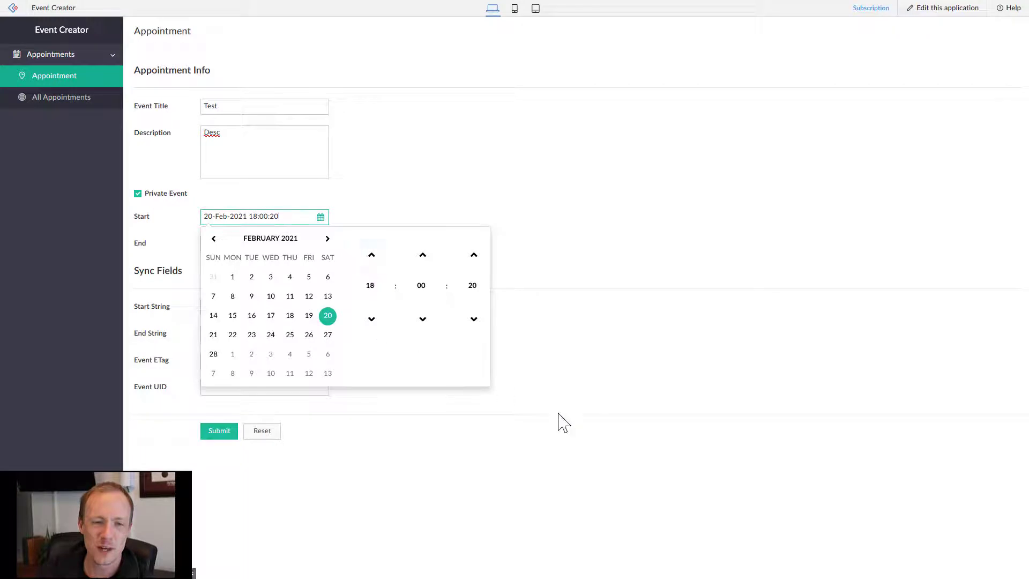
{"action": "left_click", "coordinate": [558, 422]}
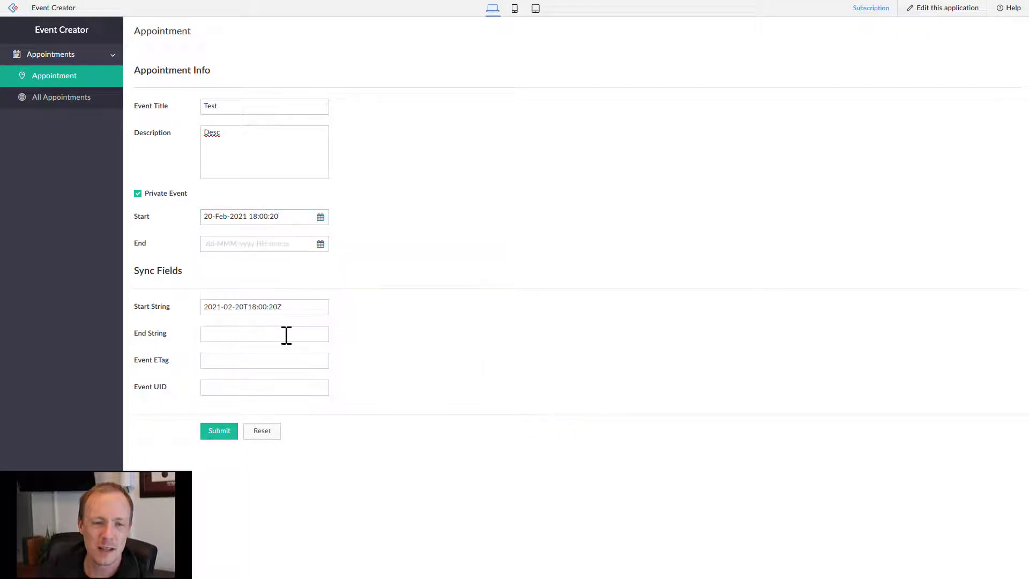
- Set the appointment's End to 20-Feb-2021 19:00:38 and check the End String field
{"action": "left_click", "coordinate": [246, 244]}
{"action": "left_click", "coordinate": [328, 342]}
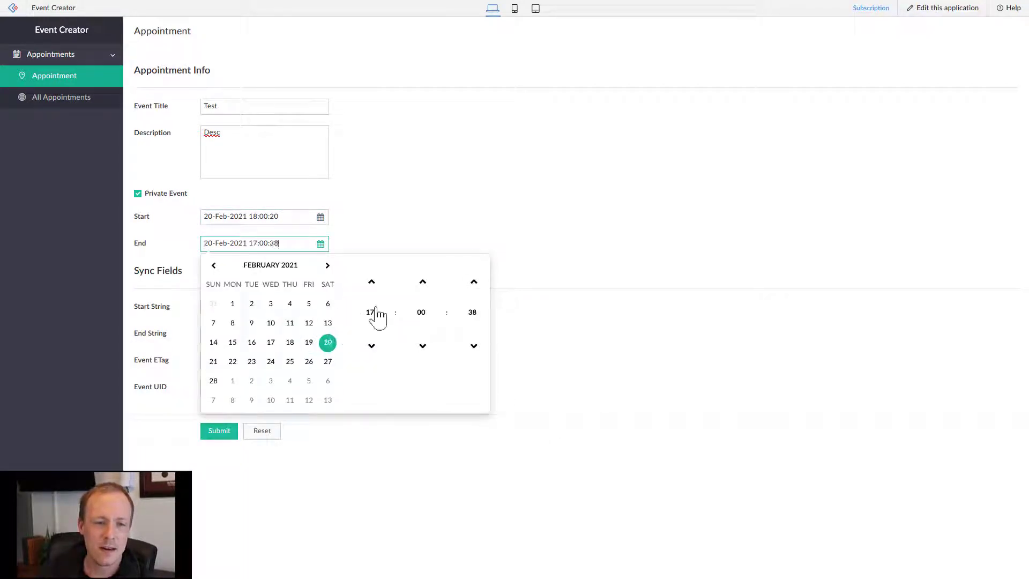
{"action": "left_click", "coordinate": [608, 229]}
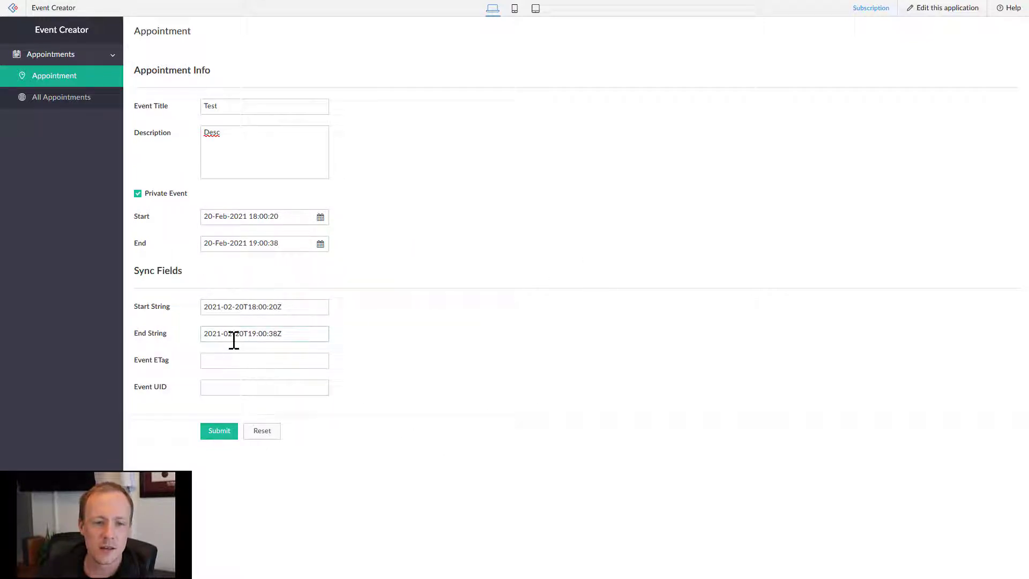
{"action": "left_click", "coordinate": [251, 336]}
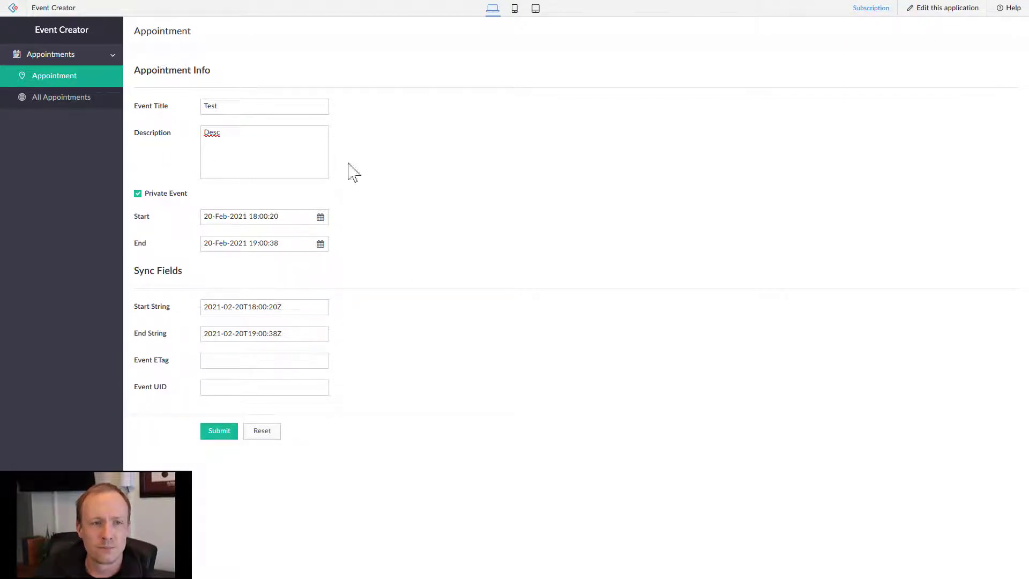
- Switch to Zoho Flow, create a flow named Create Appointment, and start configuring an app event as its trigger
{"action": "left_click", "coordinate": [287, 8]}
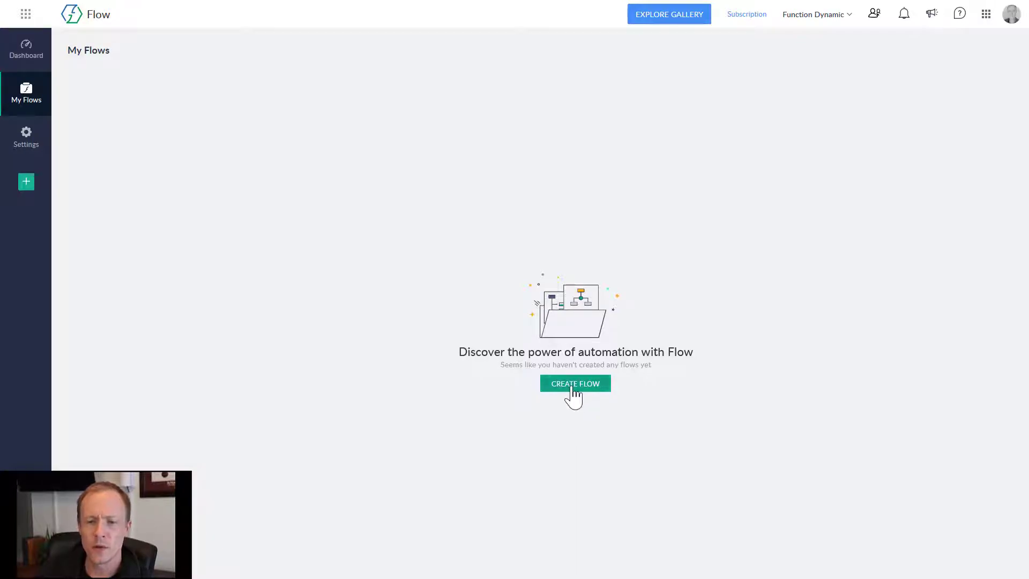
{"action": "left_click", "coordinate": [573, 388]}
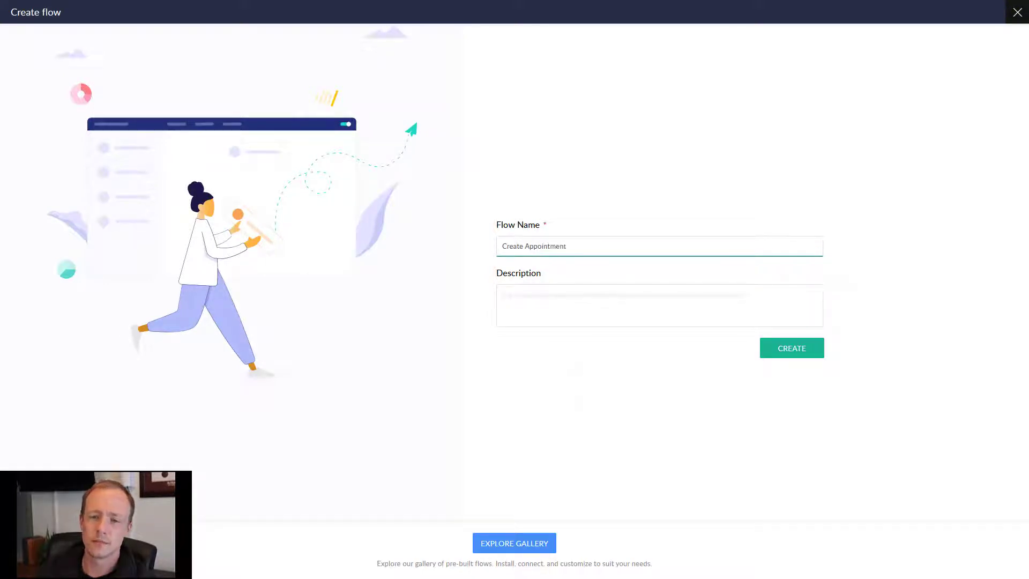
{"action": "left_click", "coordinate": [791, 348]}
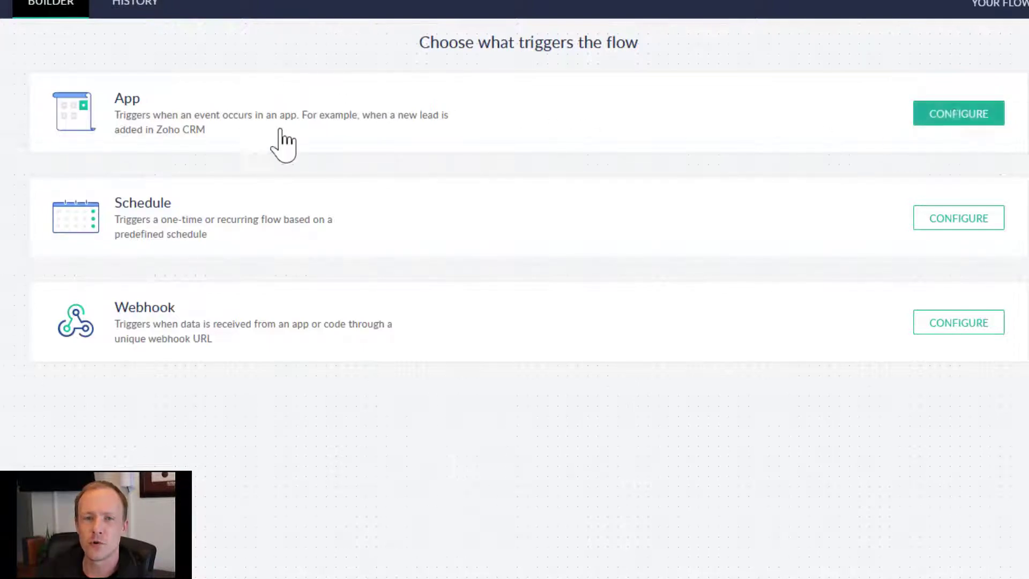
{"action": "left_click", "coordinate": [965, 119]}
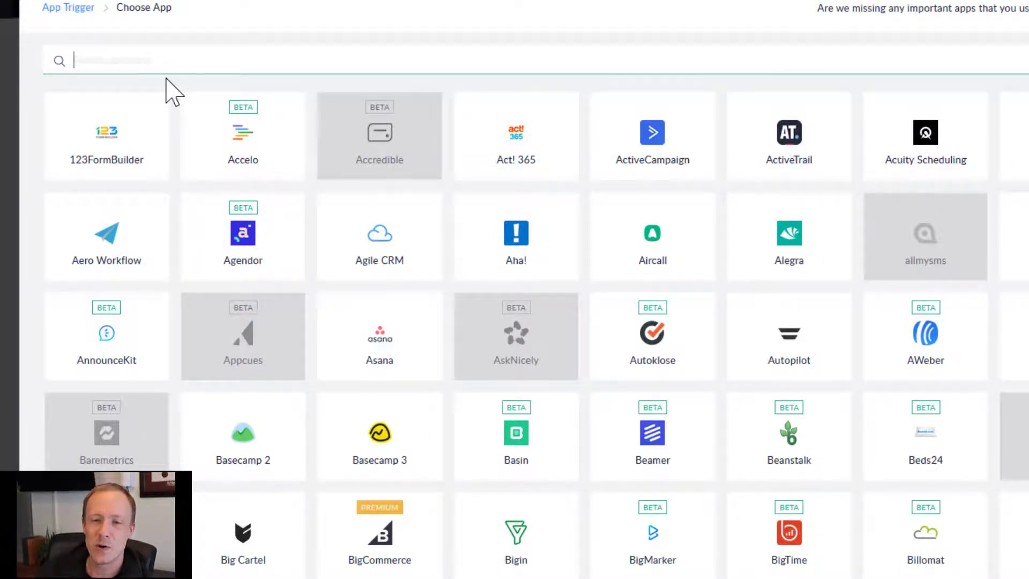
- Look through the alphabetical list of apps that can trigger the flow, including the Zoho apps near its end
{"action": "scroll", "coordinate": [300, 345], "scroll_direction": "down", "scroll_amount": 2}
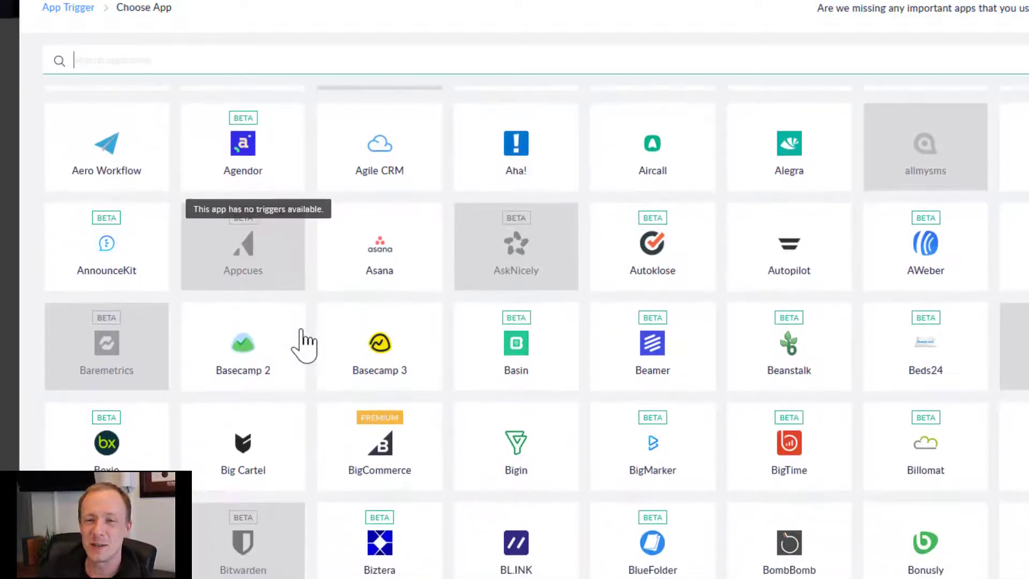
{"action": "scroll", "coordinate": [303, 345], "scroll_direction": "down", "scroll_amount": 10}
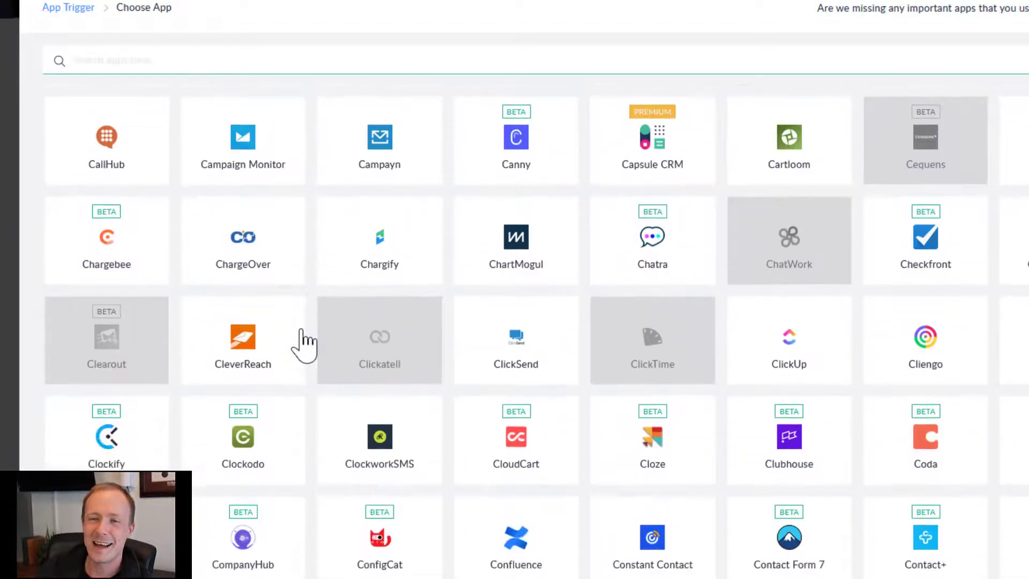
{"action": "scroll", "coordinate": [304, 345], "scroll_direction": "down", "scroll_amount": 20}
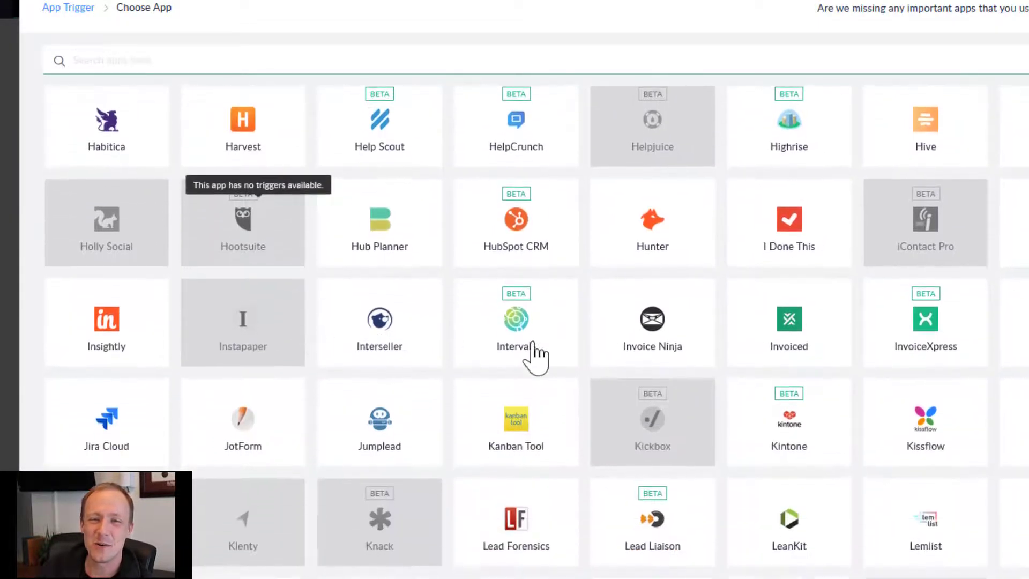
{"action": "scroll", "coordinate": [534, 357], "scroll_direction": "down", "scroll_amount": 8}
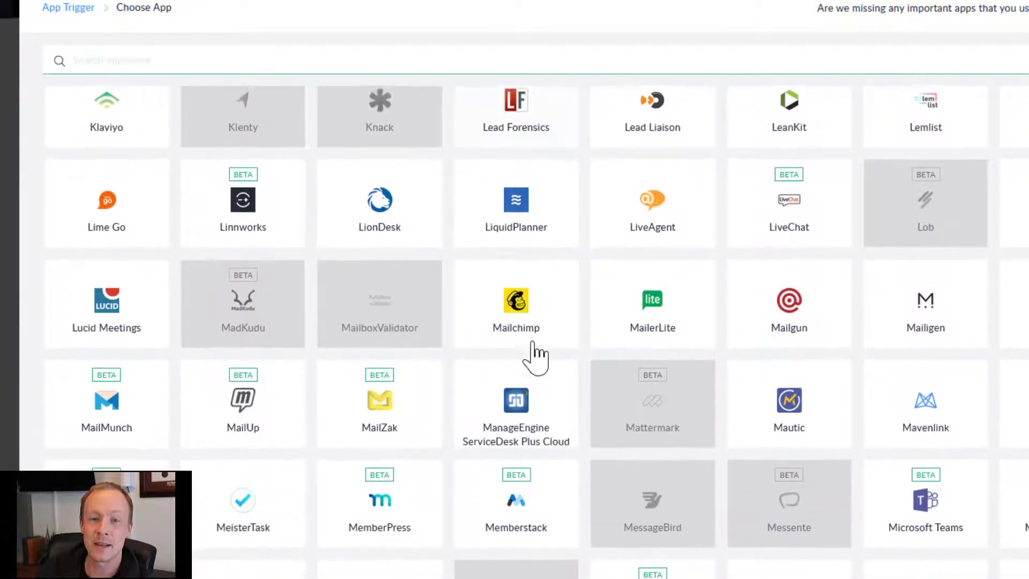
{"action": "scroll", "coordinate": [356, 299], "scroll_direction": "down", "scroll_amount": 12}
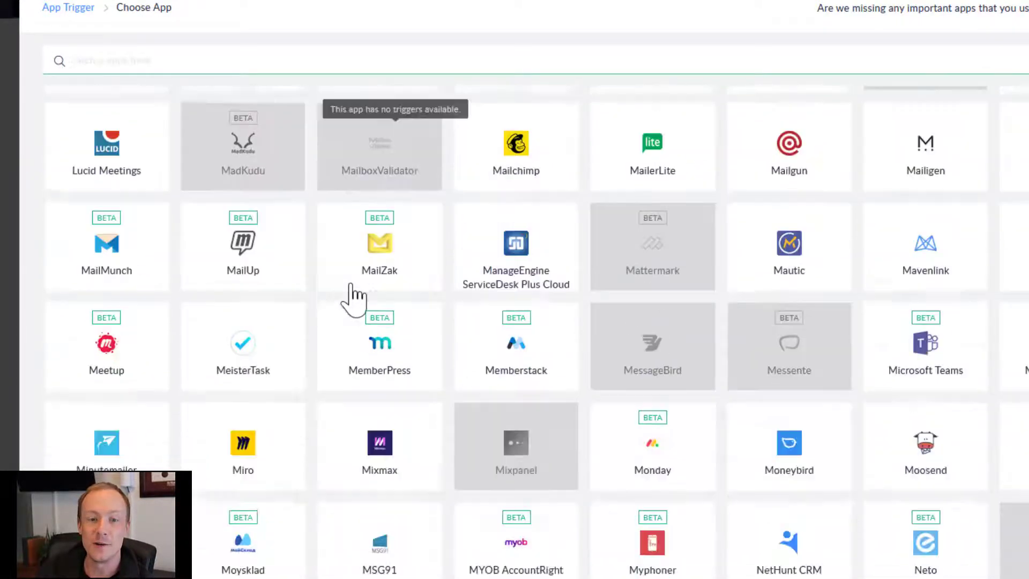
{"action": "scroll", "coordinate": [354, 297], "scroll_direction": "down", "scroll_amount": 18}
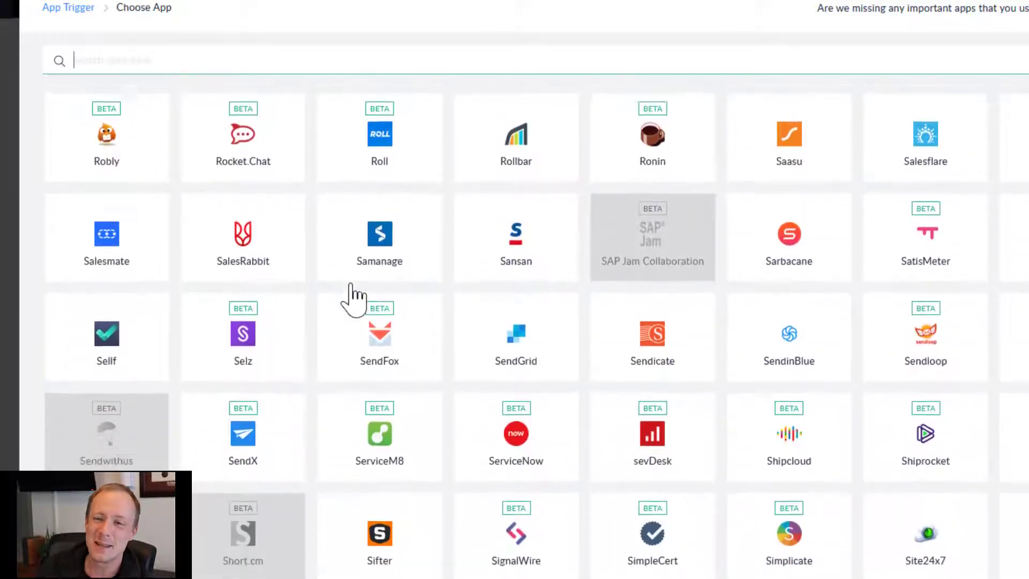
{"action": "scroll", "coordinate": [396, 388], "scroll_direction": "down", "scroll_amount": 12}
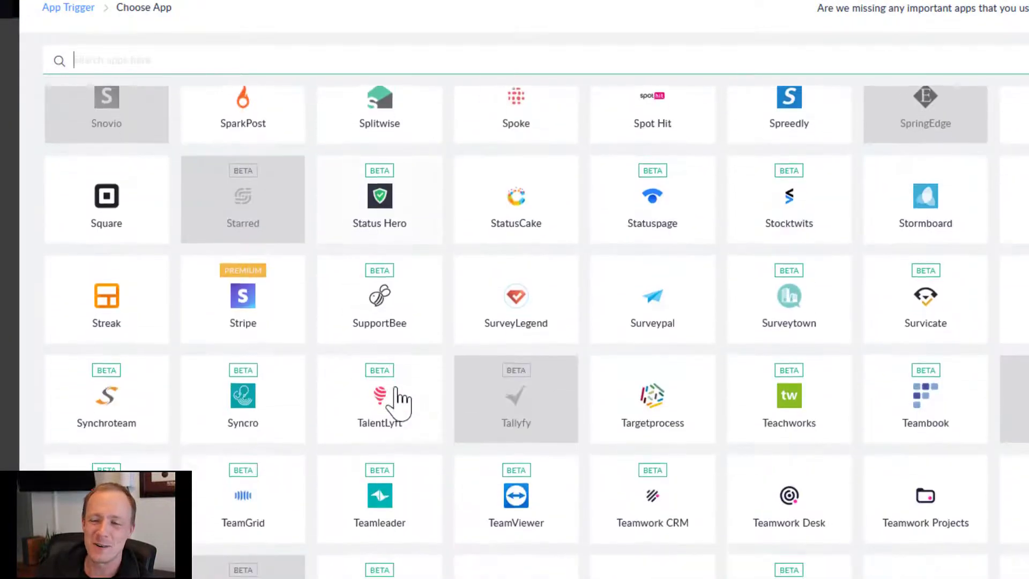
{"action": "scroll", "coordinate": [473, 445], "scroll_direction": "down", "scroll_amount": 20}
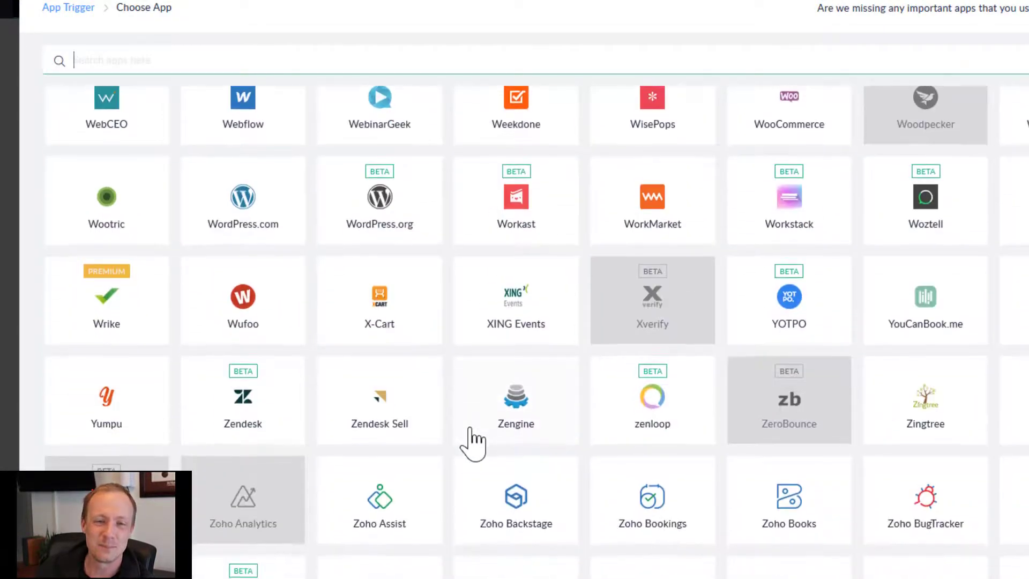
{"action": "scroll", "coordinate": [432, 379], "scroll_direction": "up", "scroll_amount": 20}
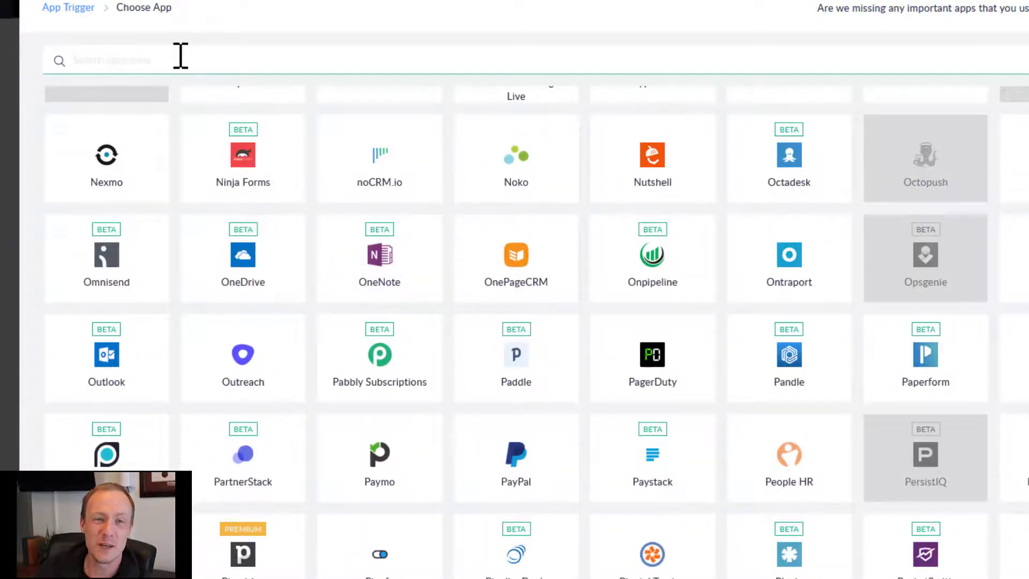
- Find Zoho Creator with the search crea and select its Record created trigger for the flow
{"action": "left_click", "coordinate": [180, 56]}
{"action": "type", "text": "crea"}
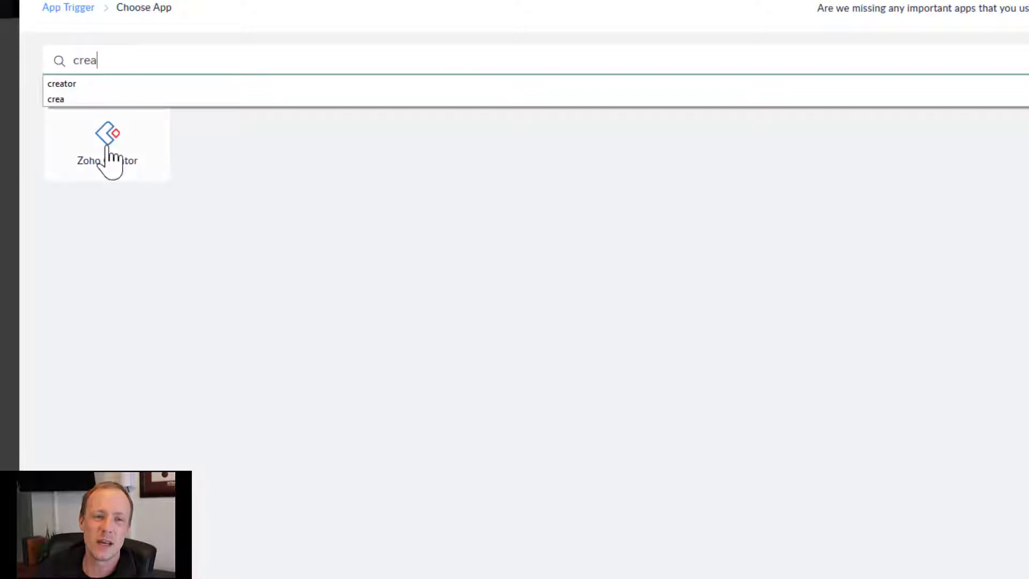
{"action": "left_click", "coordinate": [108, 149]}
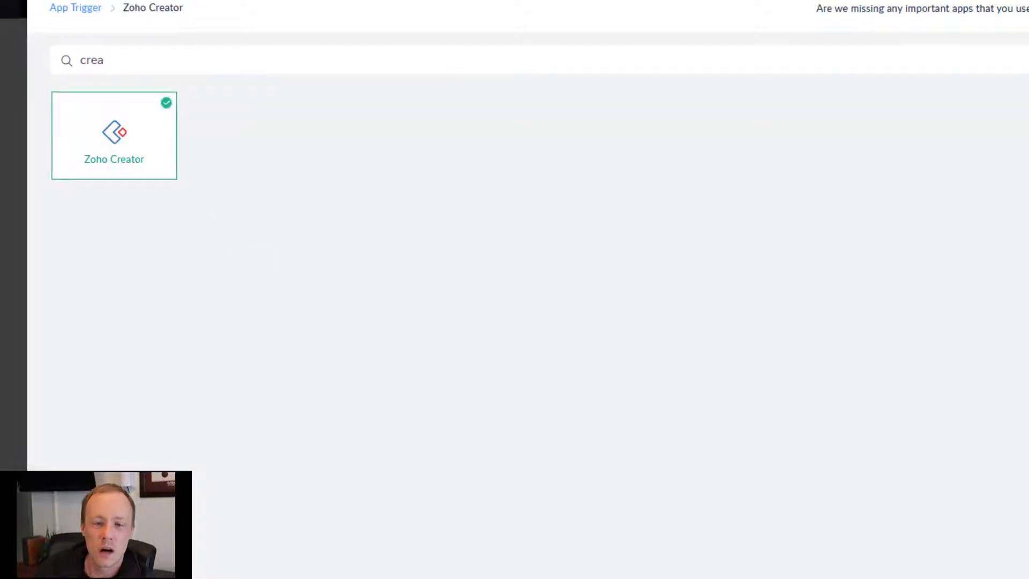
{"action": "left_click", "coordinate": [984, 563]}
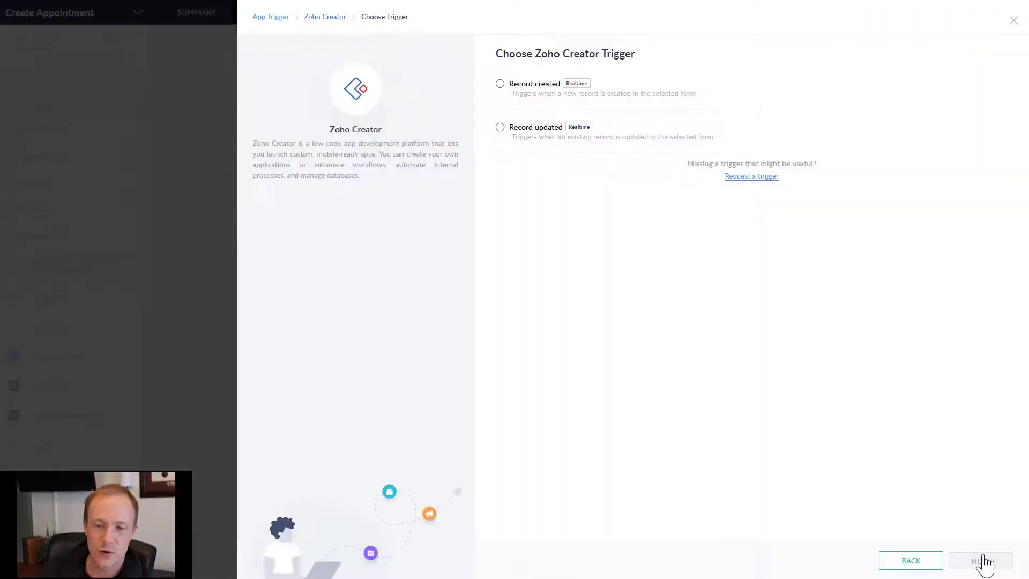
{"action": "left_click", "coordinate": [500, 84]}
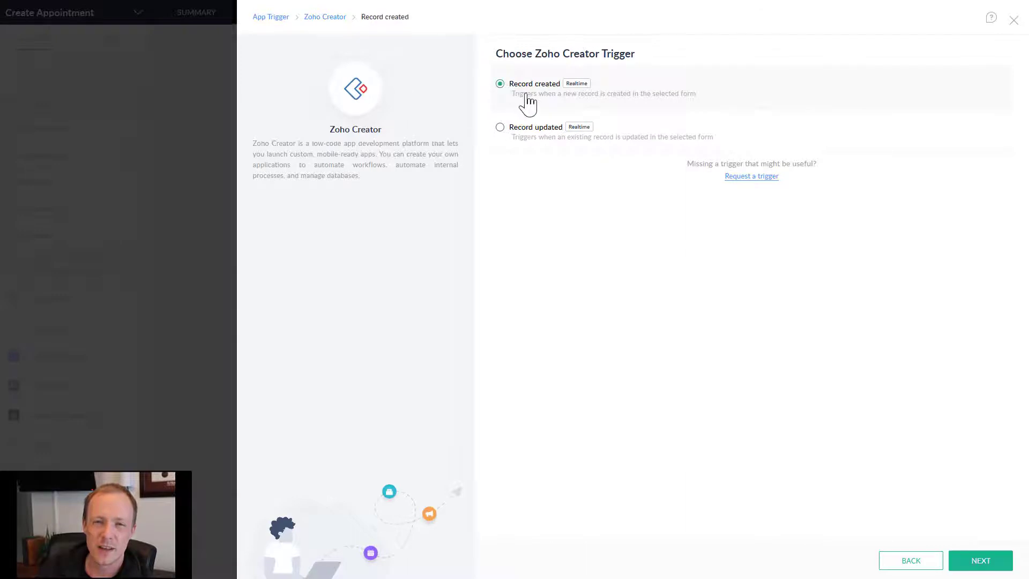
{"action": "left_click", "coordinate": [976, 566]}
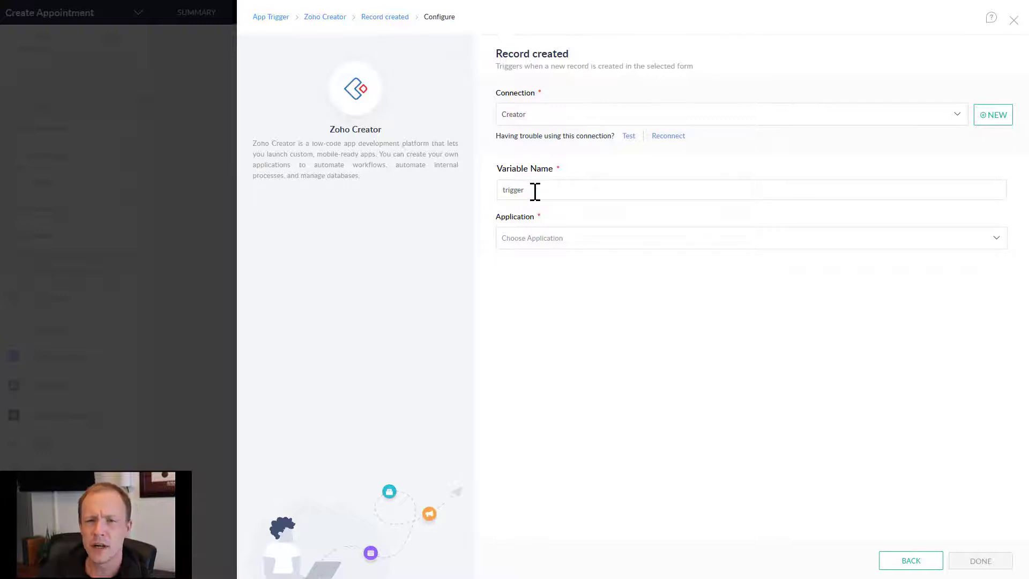
- Name the trigger variable appointment and link it to the Event Creator application's Appointment form
{"action": "left_click", "coordinate": [522, 191]}
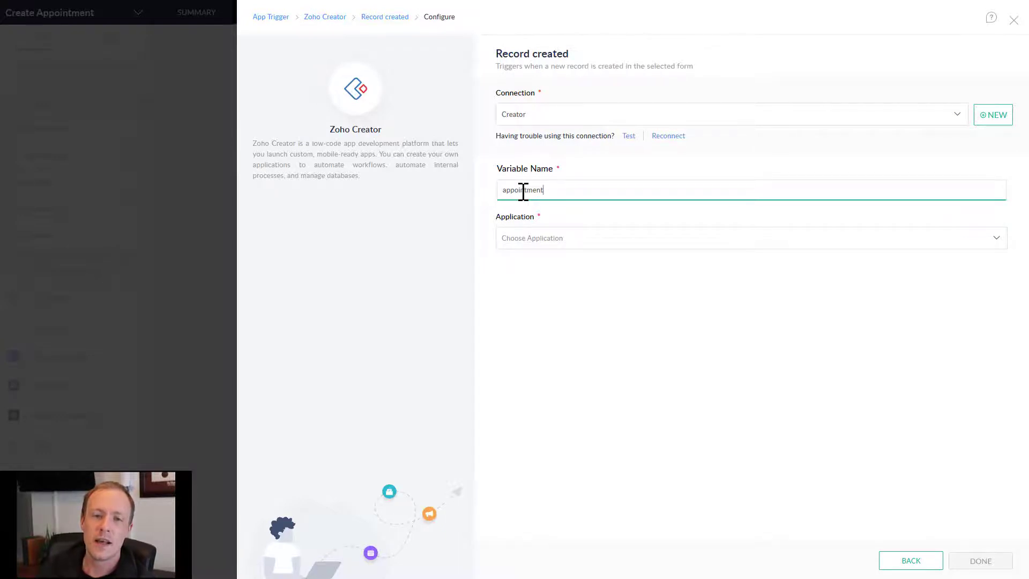
{"action": "left_click", "coordinate": [537, 244]}
{"action": "left_click", "coordinate": [522, 282]}
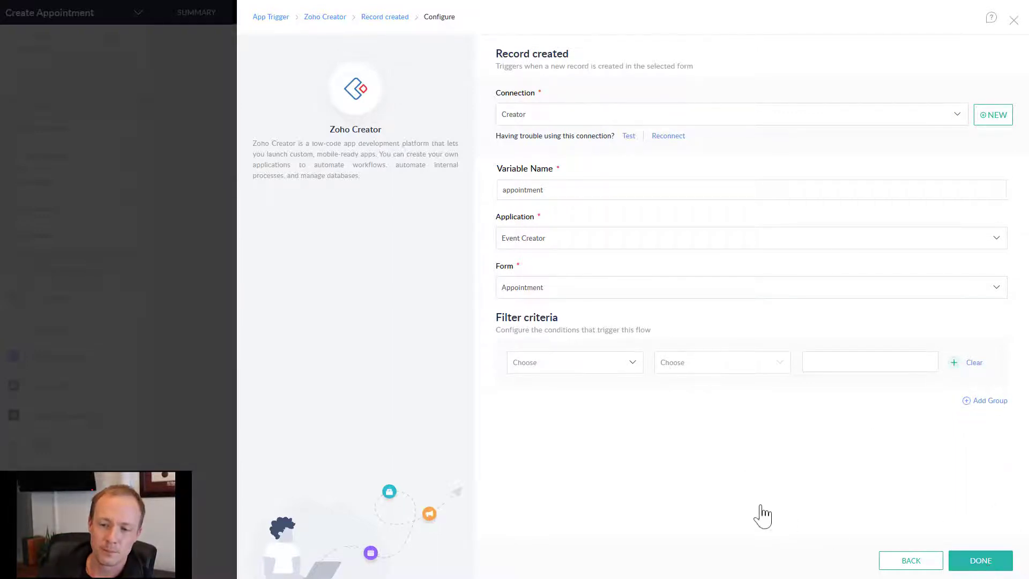
{"action": "left_click", "coordinate": [185, 193]}
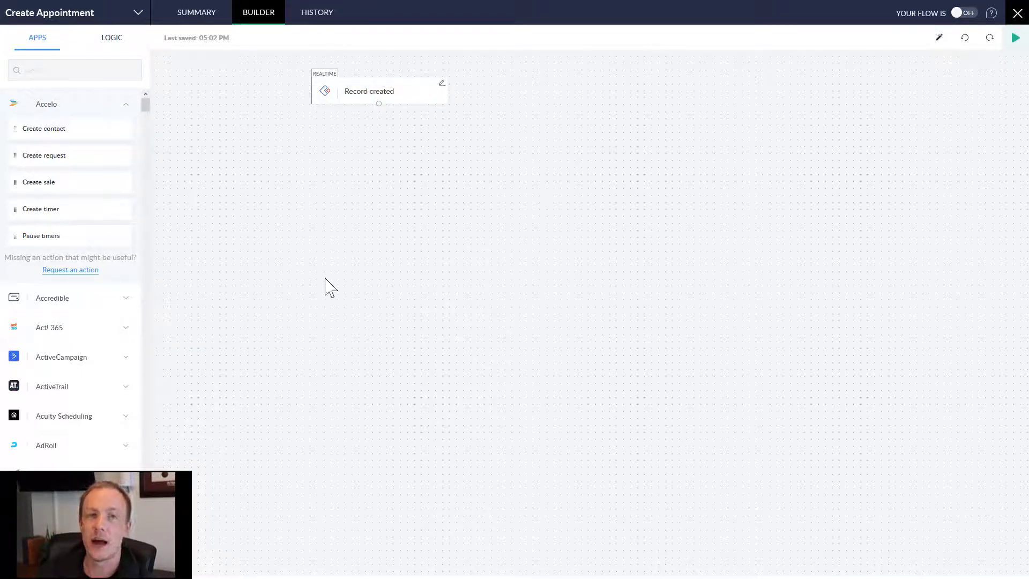
- Add Zoho Calendar's Create event action to the flow and set its variable name to event
{"action": "left_click", "coordinate": [23, 11]}
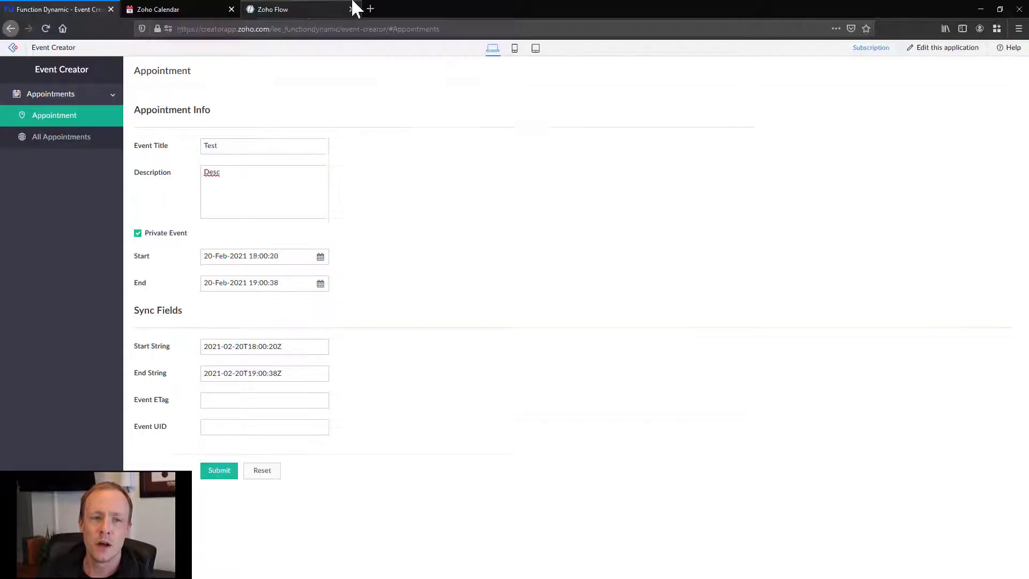
{"action": "left_click", "coordinate": [271, 12]}
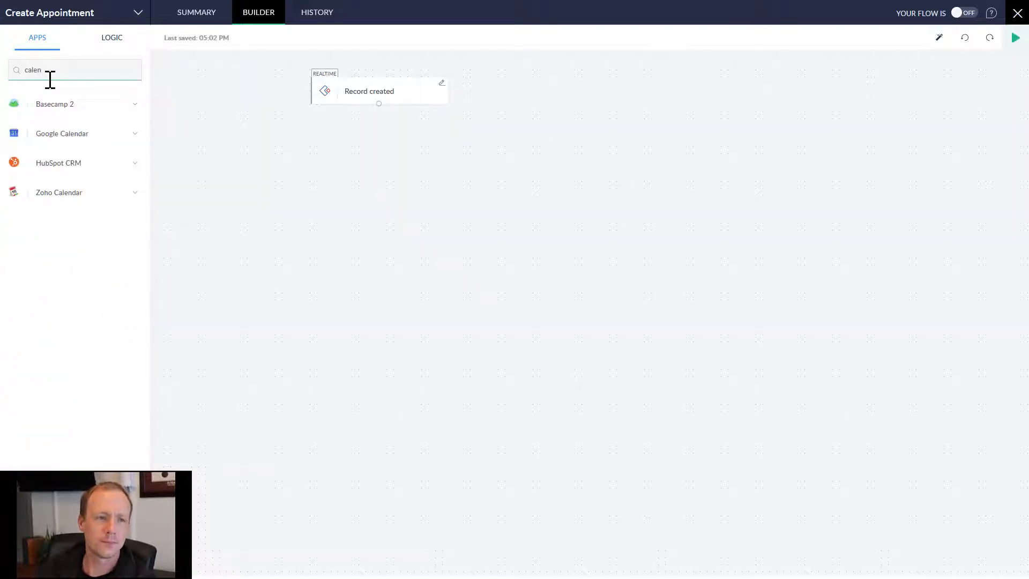
{"action": "type", "text": "da"}
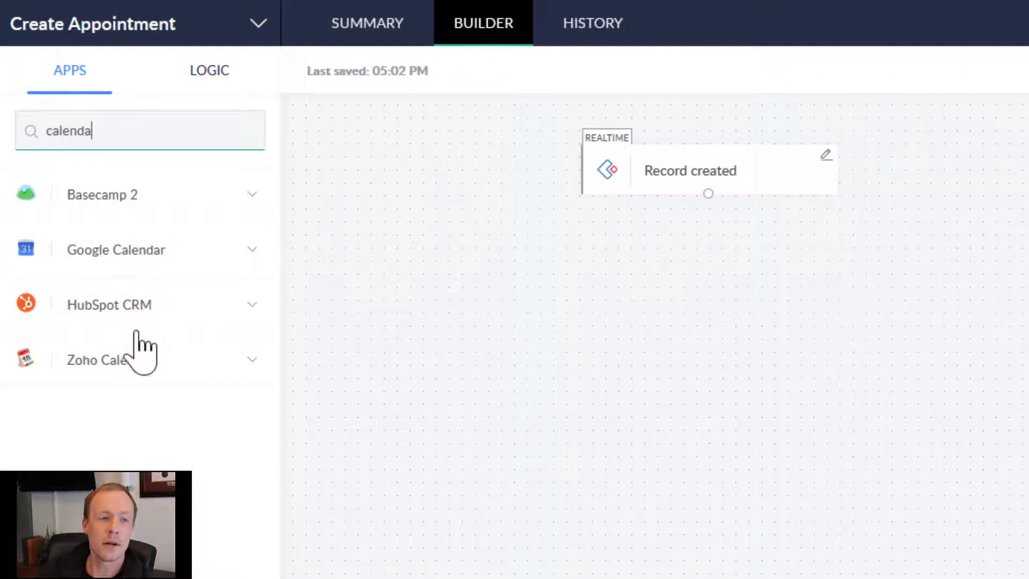
{"action": "left_click", "coordinate": [94, 366]}
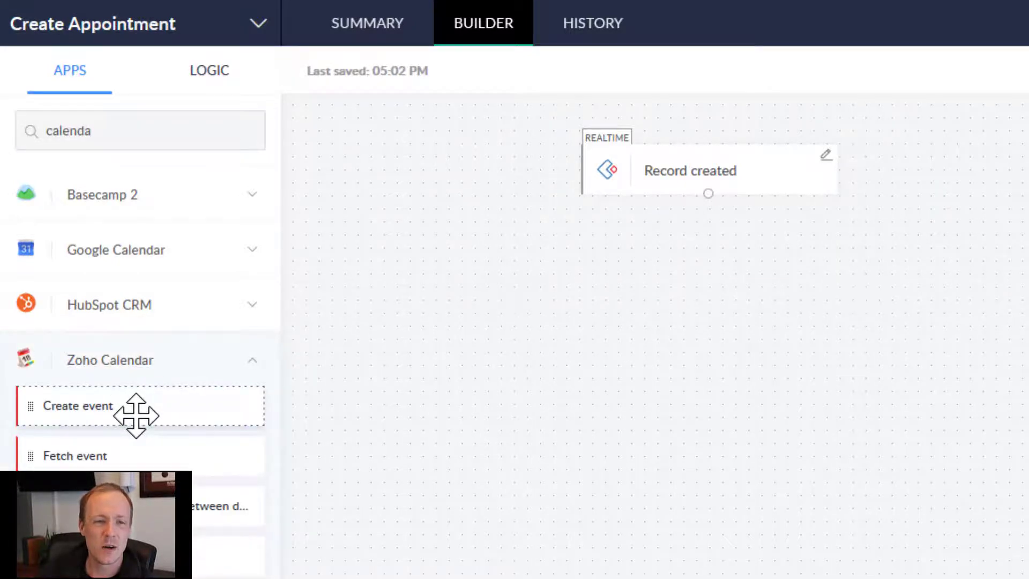
{"action": "left_click_drag", "start_coordinate": [136, 415], "coordinate": [788, 276]}
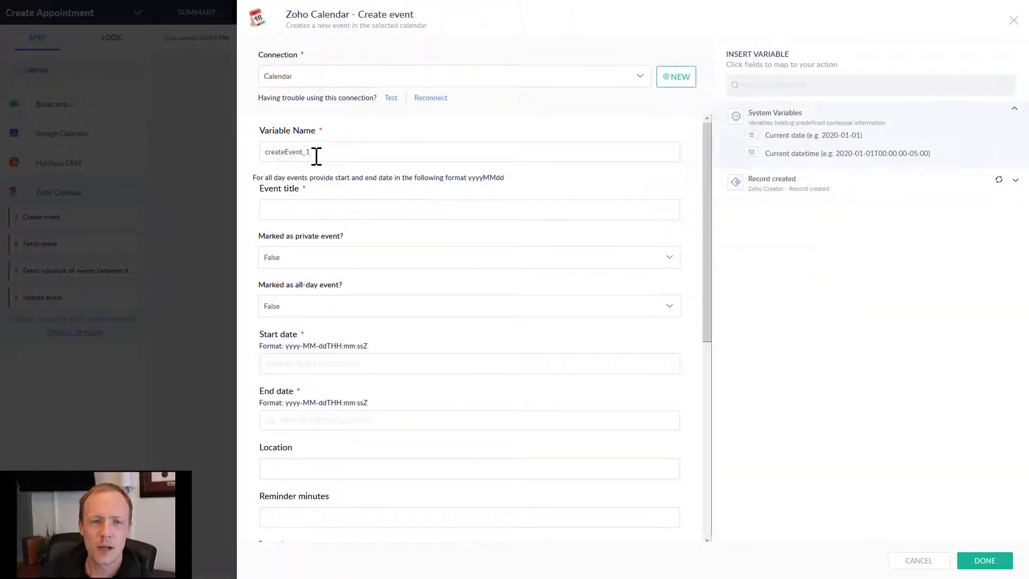
{"action": "left_click", "coordinate": [316, 154]}
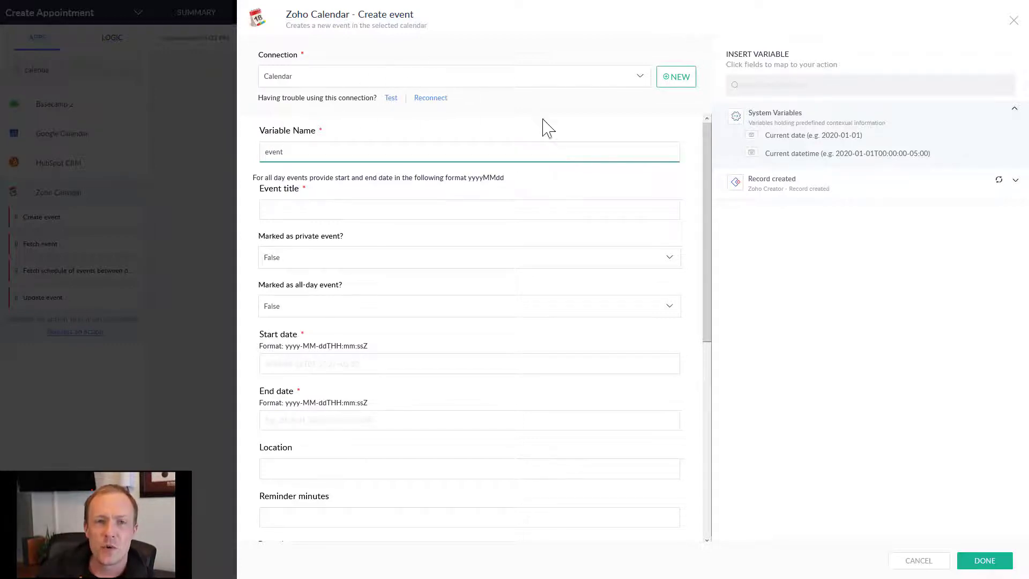
- Try the fixed text Appointment as the event title, clear it, and review the remaining event fields
{"action": "left_click", "coordinate": [969, 560]}
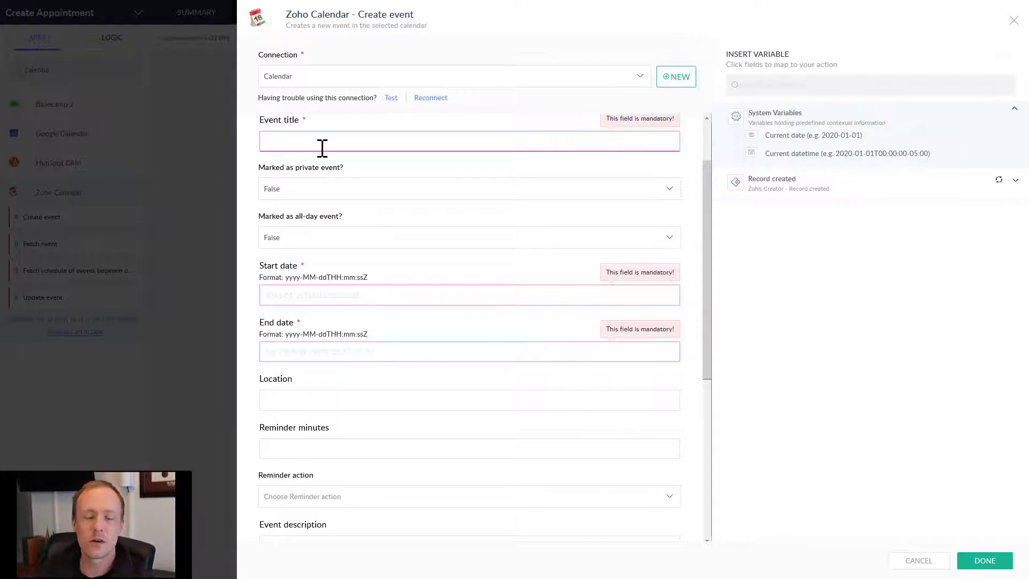
{"action": "type", "text": "T"}
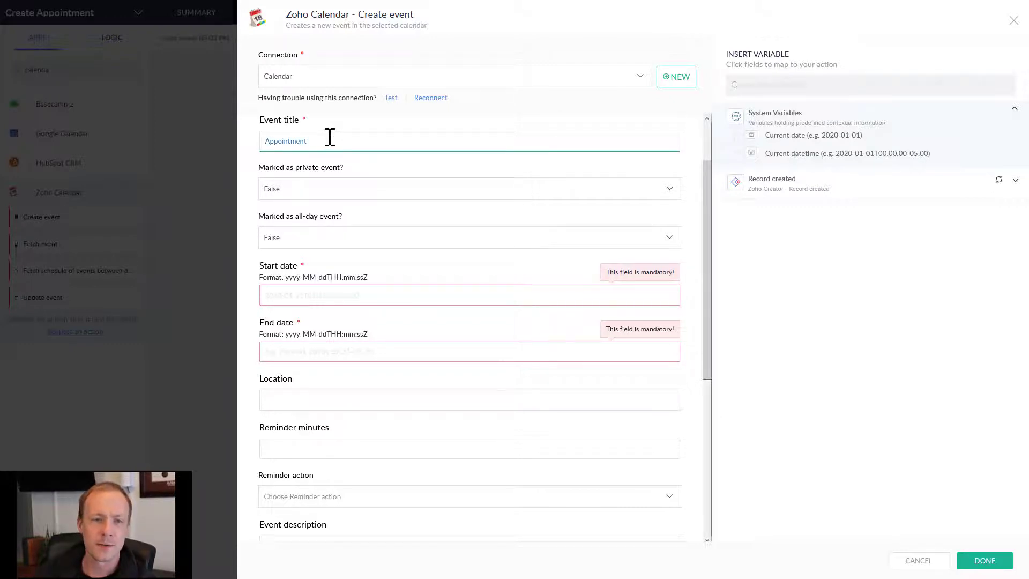
{"action": "key", "text": "ctrl+a"}
{"action": "key", "text": "BackSpace"}
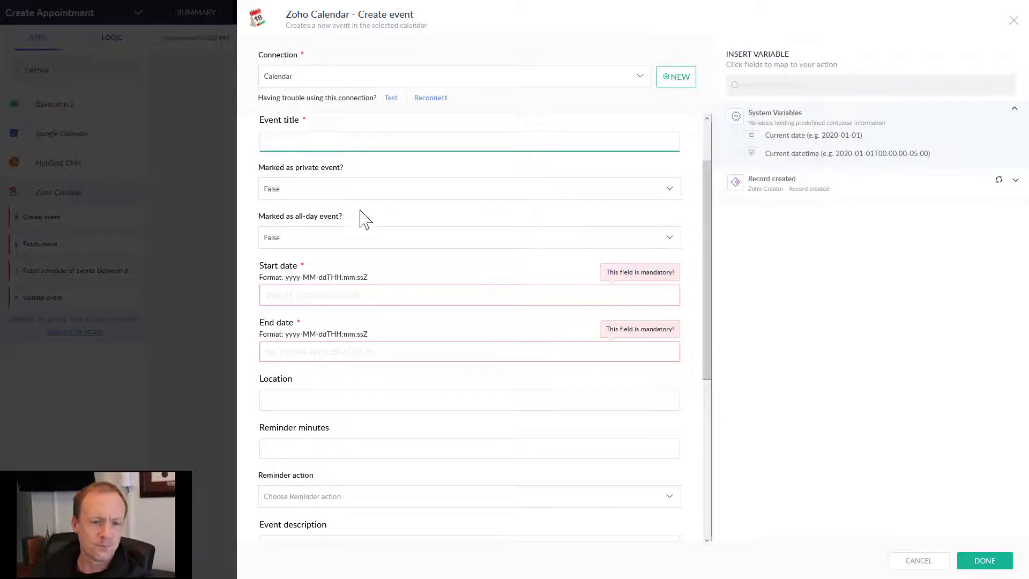
{"action": "scroll", "coordinate": [363, 219], "scroll_direction": "down", "scroll_amount": 5}
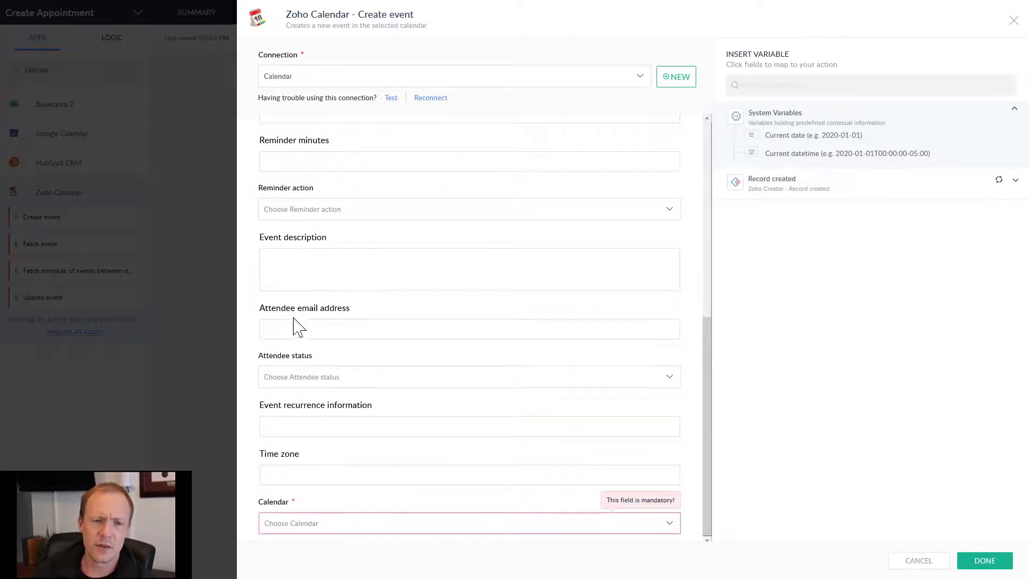
{"action": "scroll", "coordinate": [299, 327], "scroll_direction": "up", "scroll_amount": 6}
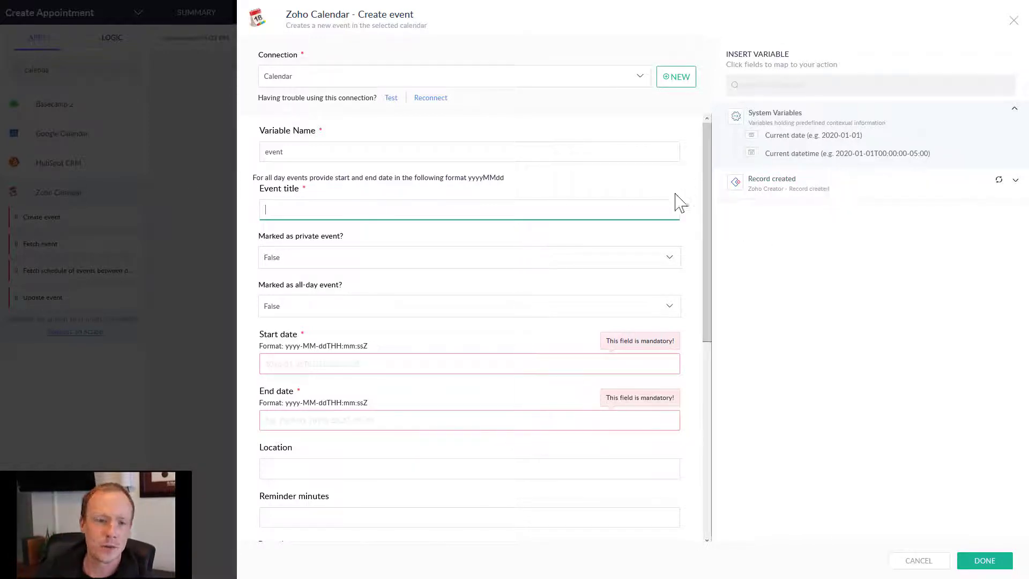
- Try mapping the created record's Event Title variable to the calendar event's title, and clear the field
{"action": "left_click", "coordinate": [772, 184]}
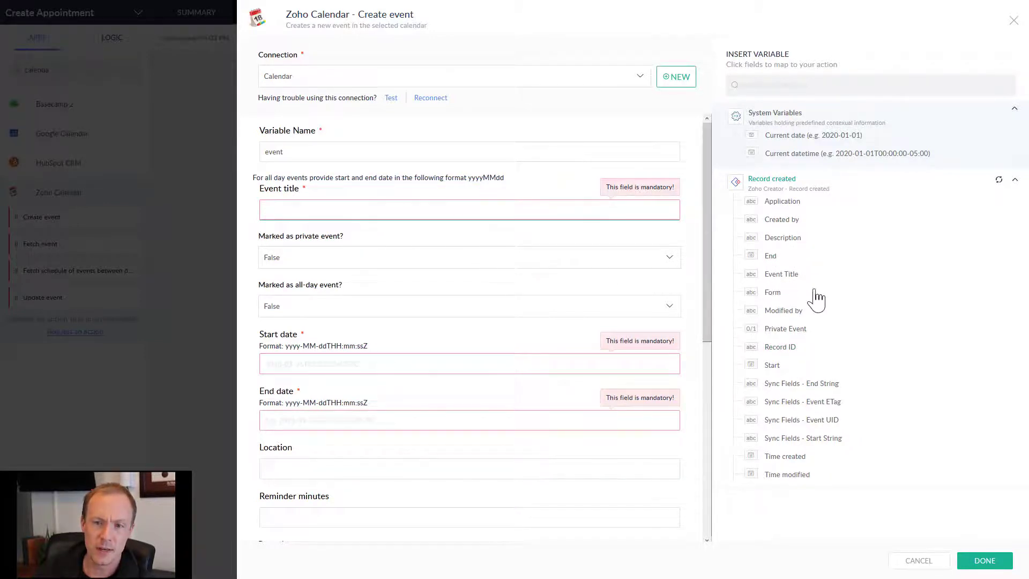
{"action": "left_click", "coordinate": [783, 274]}
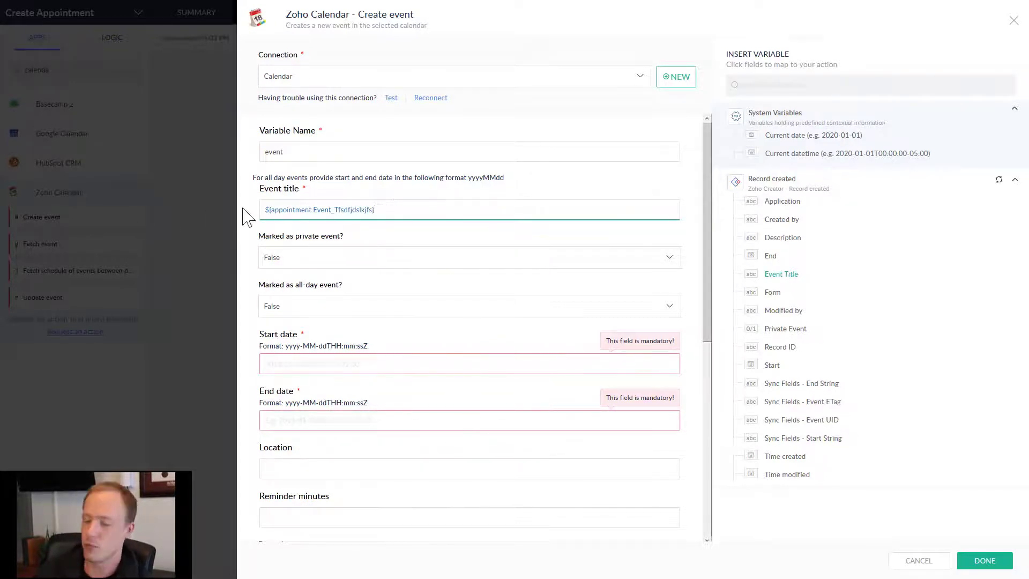
{"action": "key", "text": "BackSpace"}
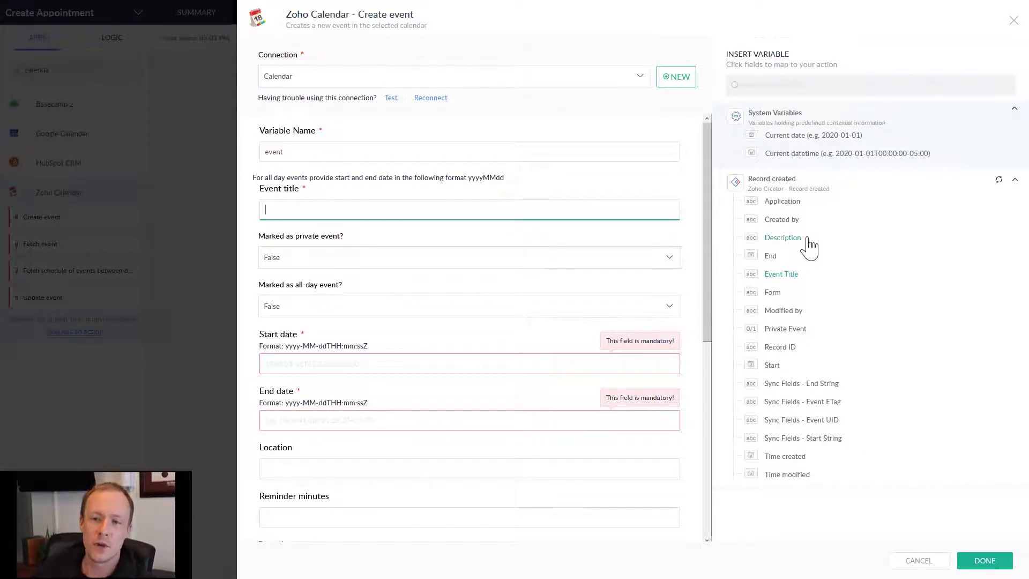
- Map the event title to the record's Event Title variable and the private-event setting's custom value to its Private Event variable
{"action": "left_click", "coordinate": [782, 275]}
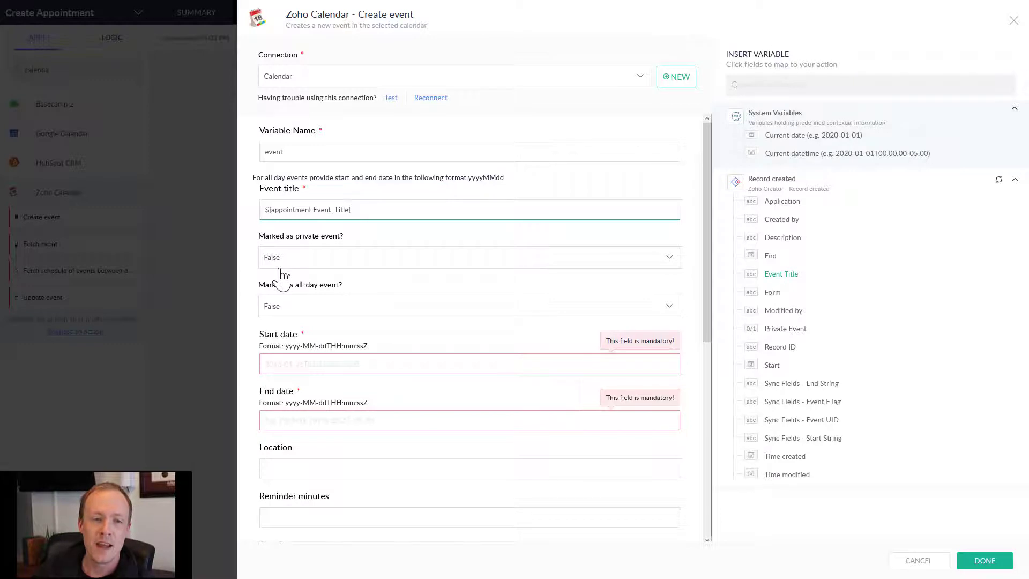
{"action": "left_click", "coordinate": [299, 264]}
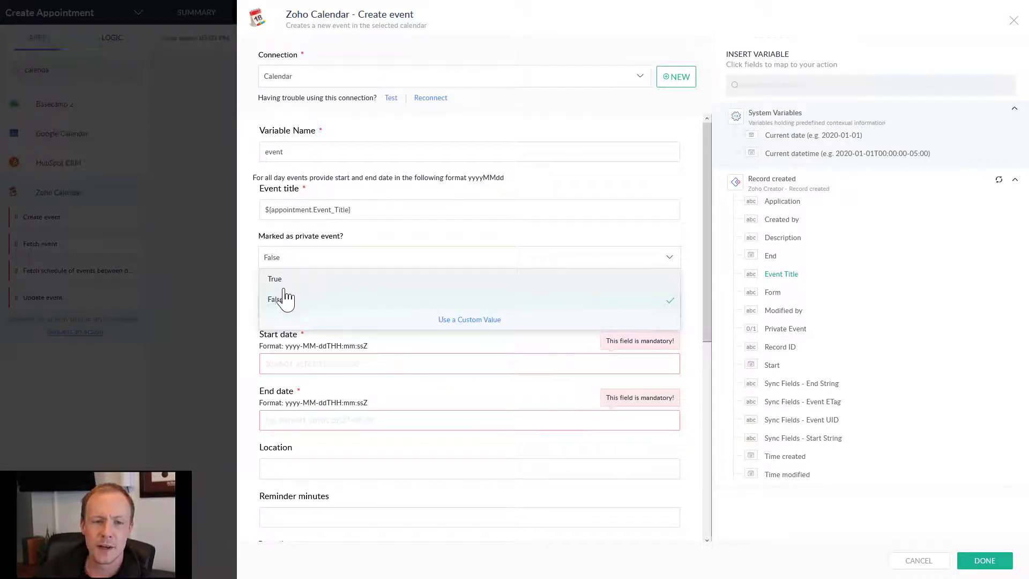
{"action": "left_click", "coordinate": [459, 320]}
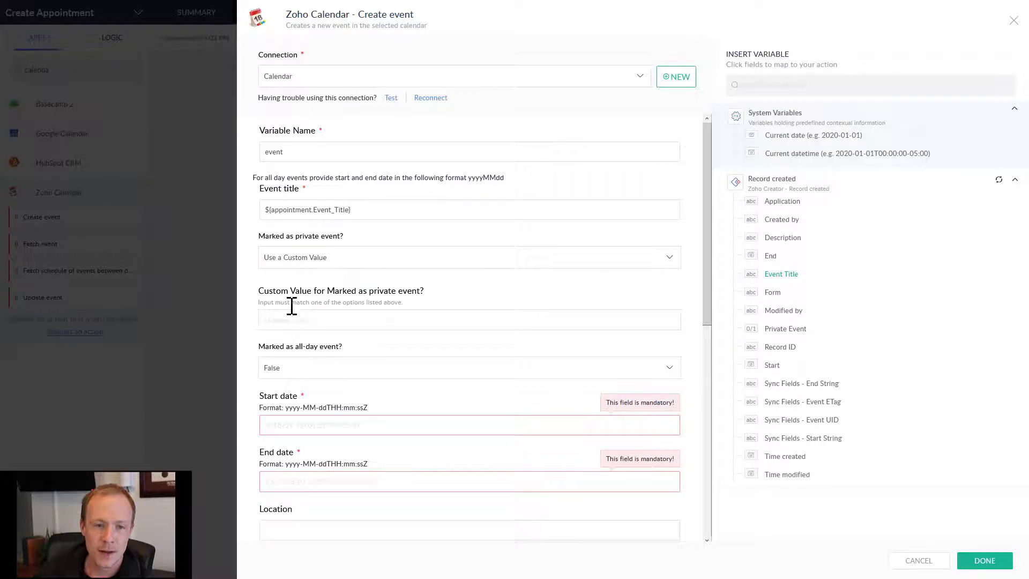
{"action": "left_click", "coordinate": [327, 321]}
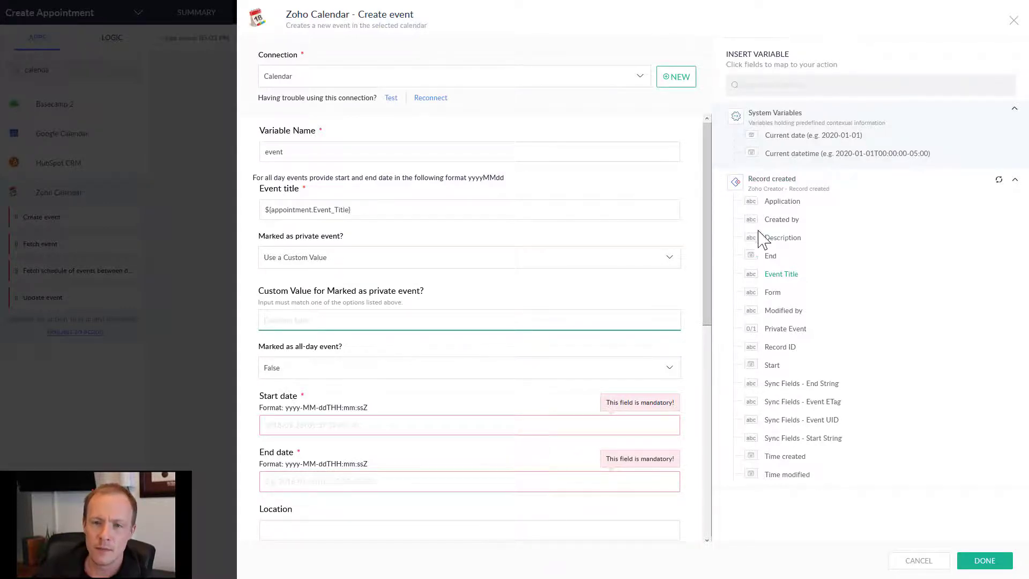
{"action": "left_click", "coordinate": [786, 329]}
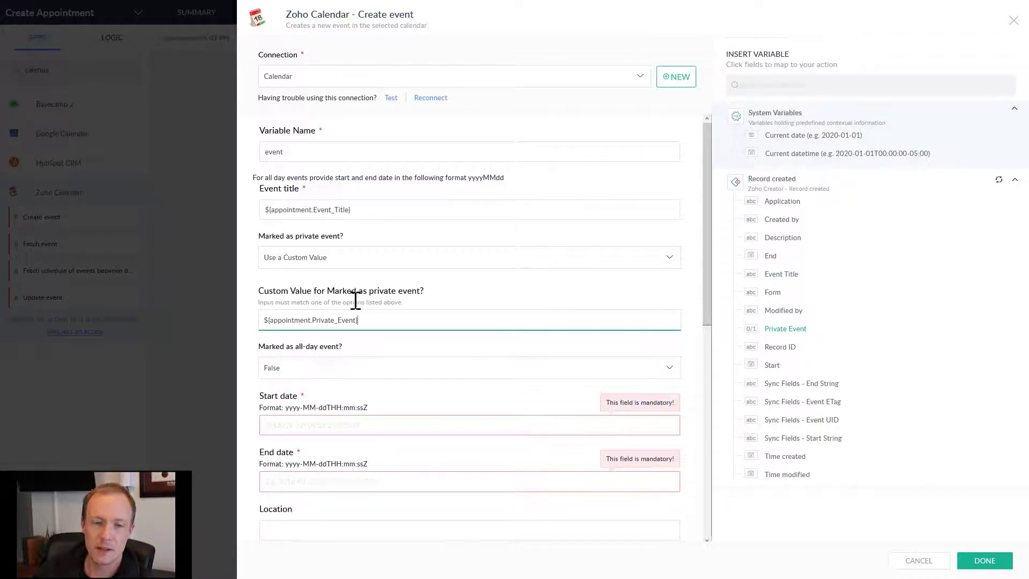
{"action": "left_click", "coordinate": [455, 261]}
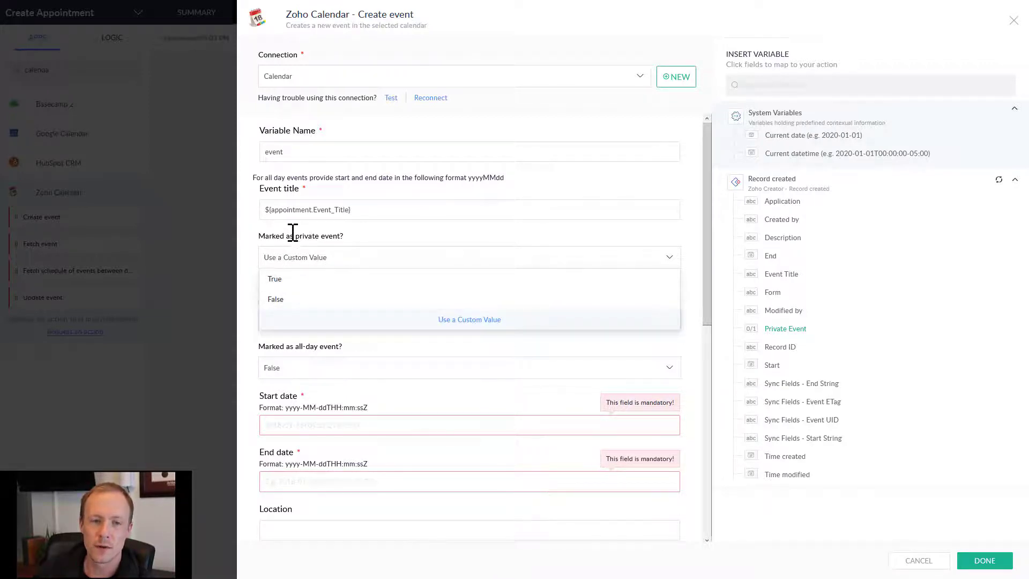
{"action": "left_click", "coordinate": [667, 260]}
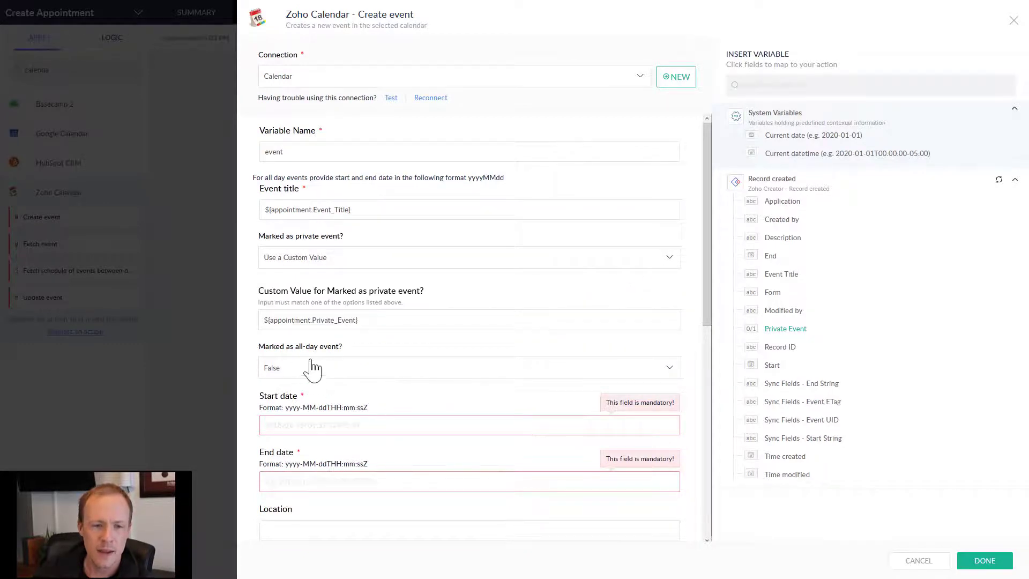
- Map the event's start date to Sync Fields - Start String and its end date to Sync Fields - End String
{"action": "scroll", "coordinate": [302, 375], "scroll_direction": "down", "scroll_amount": 2}
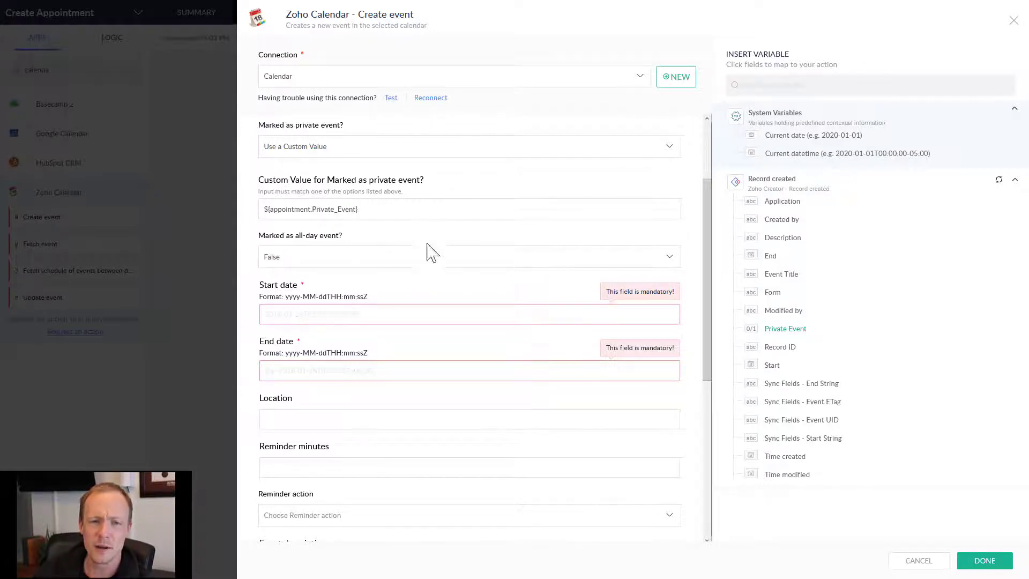
{"action": "left_click", "coordinate": [378, 317]}
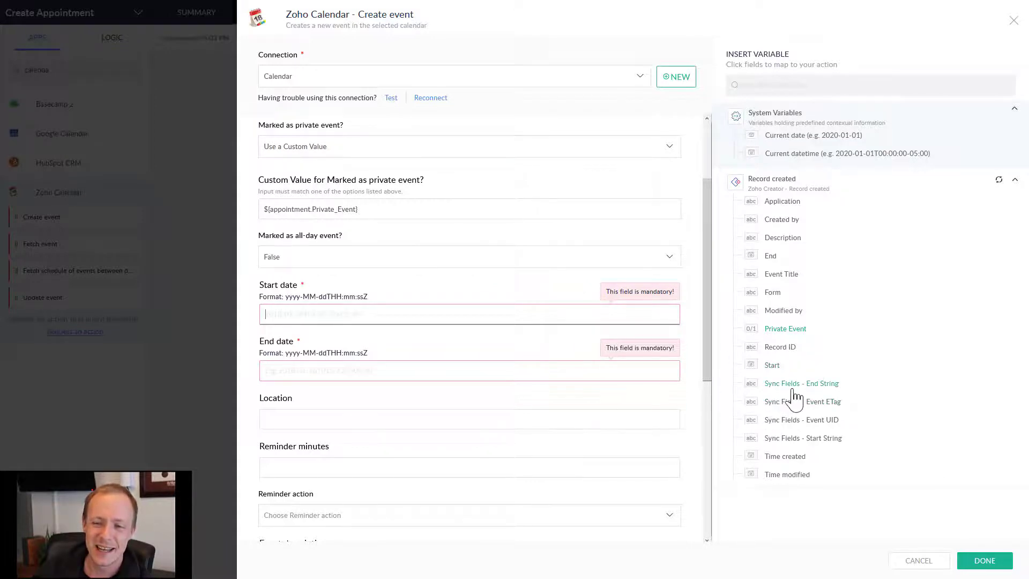
{"action": "left_click", "coordinate": [815, 440]}
{"action": "left_click", "coordinate": [351, 375]}
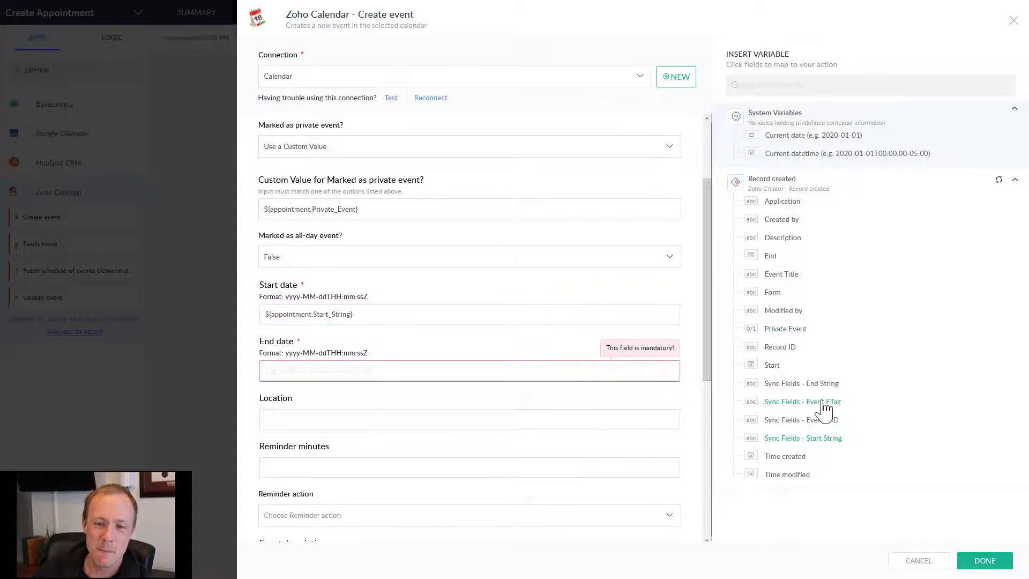
{"action": "left_click", "coordinate": [815, 383]}
- Choose Demo as the calendar in which the event is created
{"action": "scroll", "coordinate": [424, 437], "scroll_direction": "down", "scroll_amount": 1}
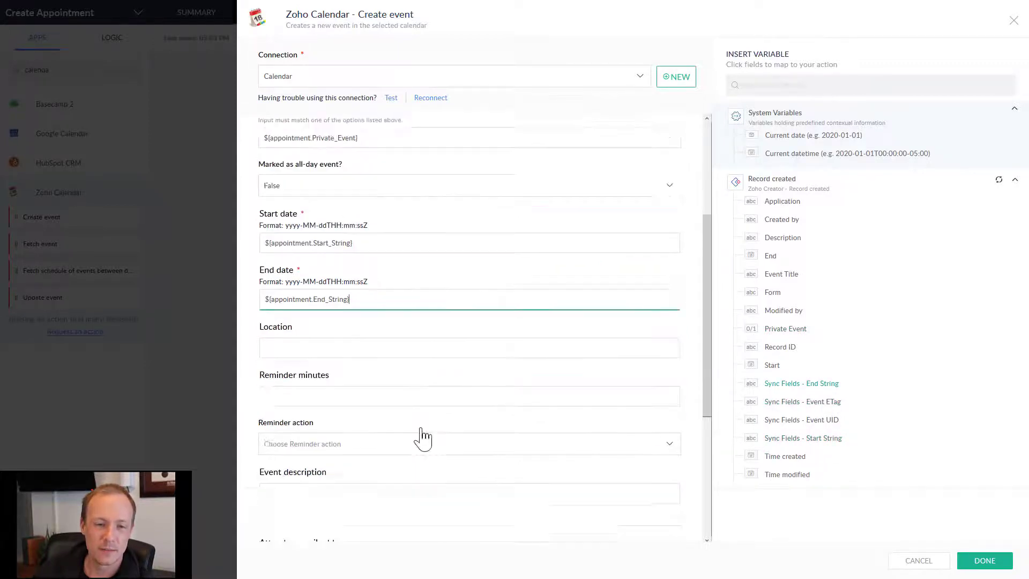
{"action": "scroll", "coordinate": [423, 437], "scroll_direction": "down", "scroll_amount": 4}
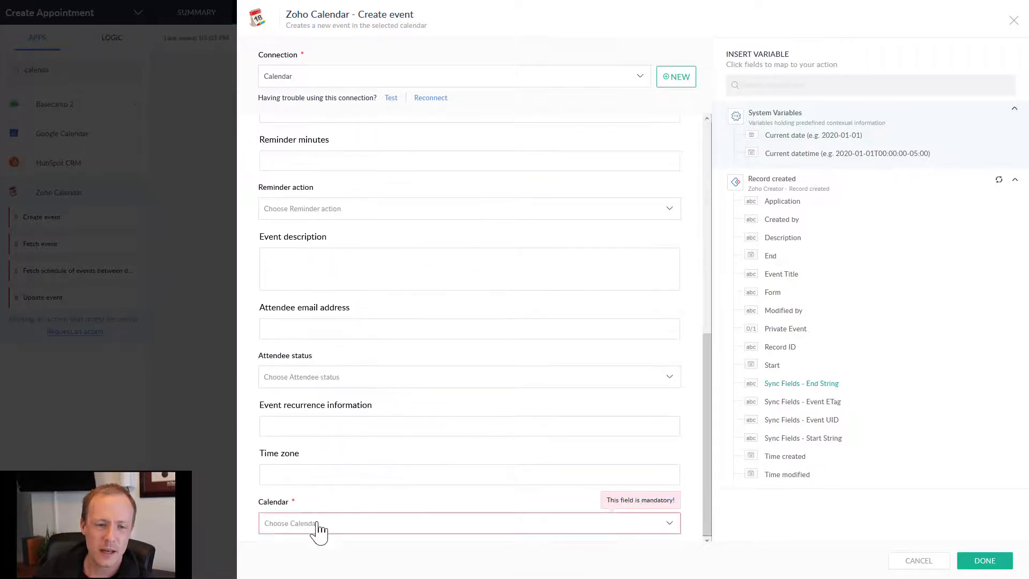
{"action": "left_click", "coordinate": [299, 524]}
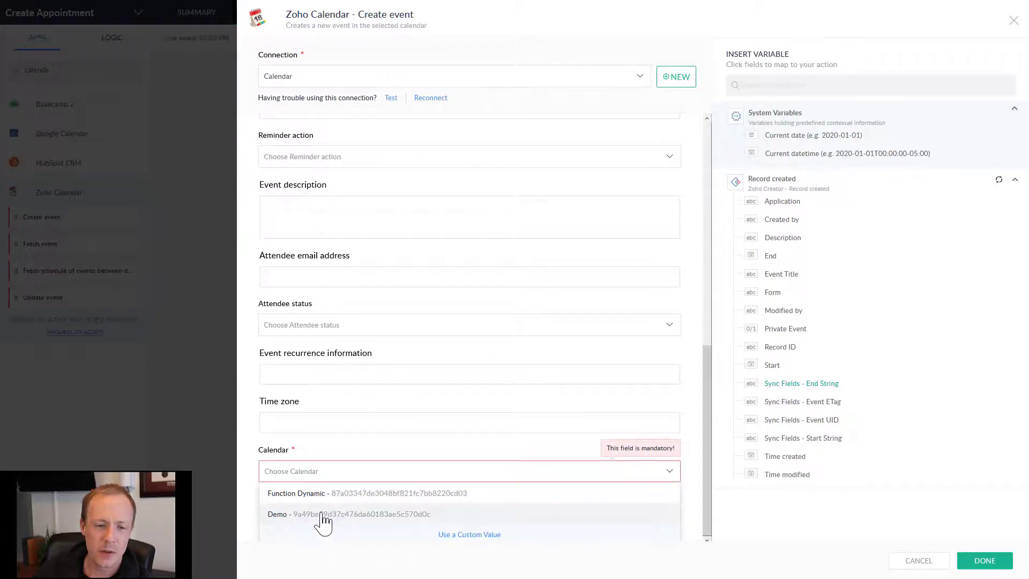
{"action": "left_click", "coordinate": [322, 514]}
- Check the options for adding a calendar in Zoho Calendar, return to the flow, and save the Create event action
{"action": "left_click", "coordinate": [150, 11]}
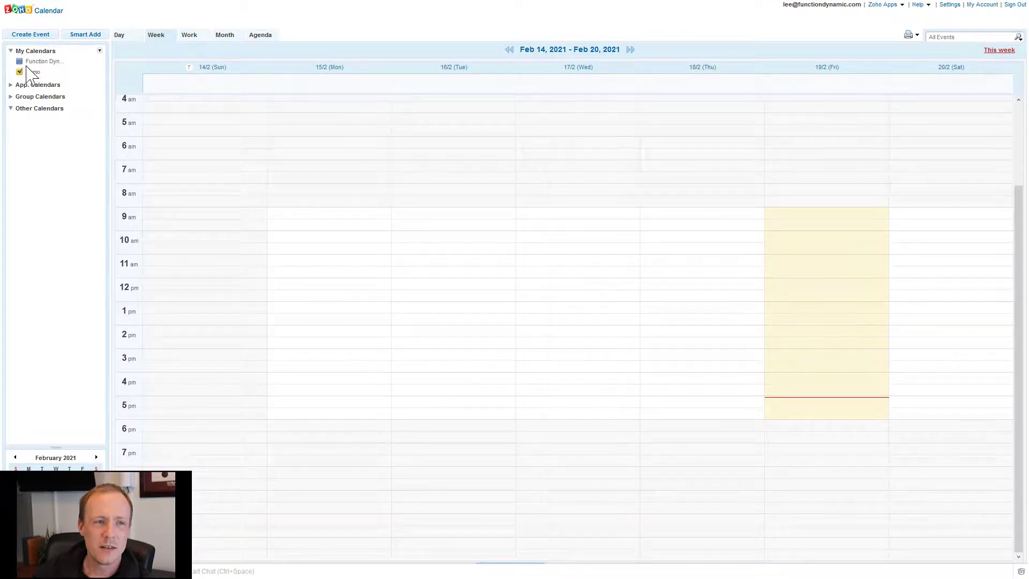
{"action": "left_click", "coordinate": [100, 50]}
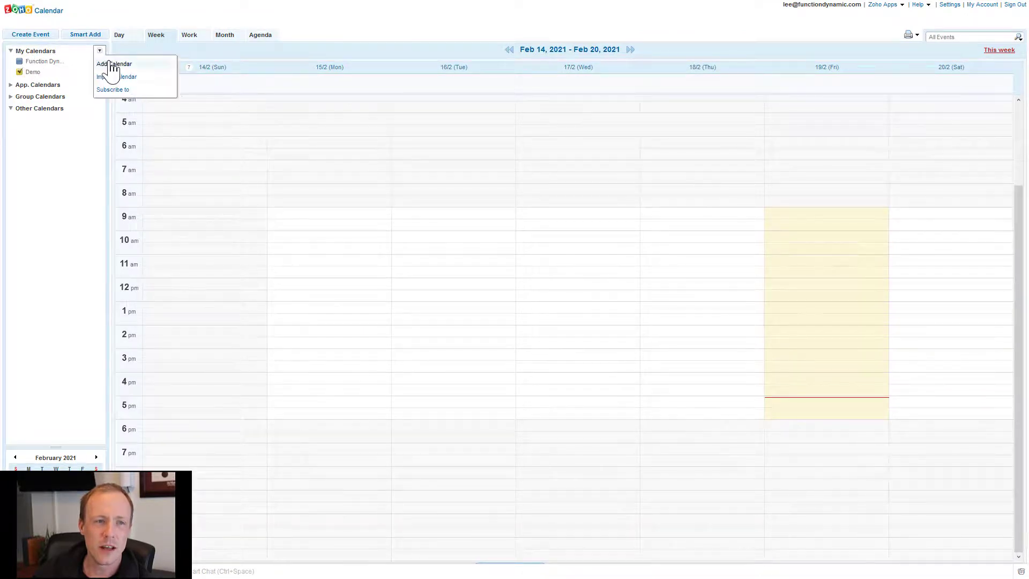
{"action": "mouse_move", "coordinate": [104, 7]}
{"action": "left_click", "coordinate": [284, 9]}
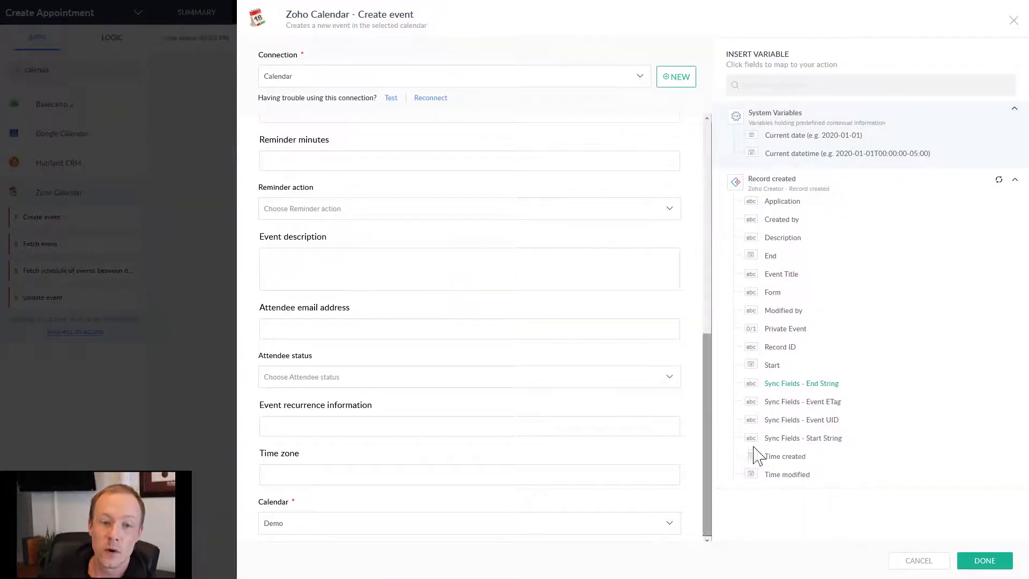
{"action": "left_click", "coordinate": [964, 563]}
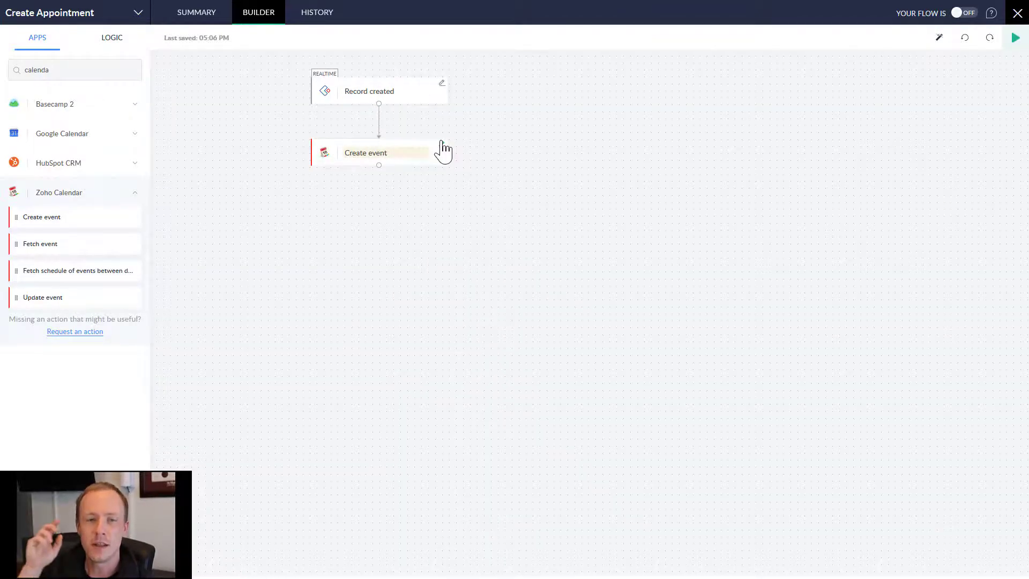
- Search the apps for creator and add Zoho Creator's Update record action below the Create event action
{"action": "left_click", "coordinate": [69, 70]}
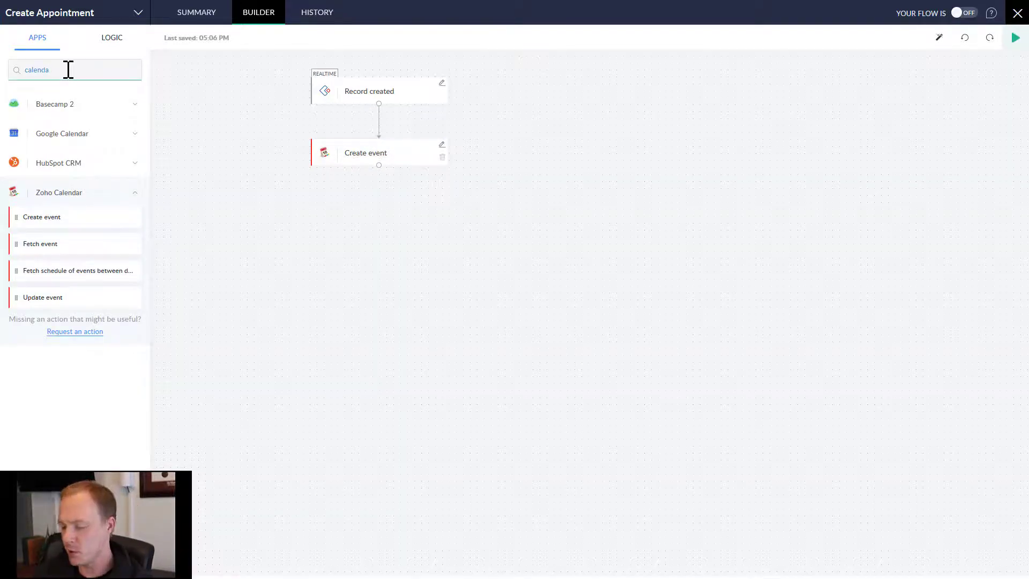
{"action": "type", "text": "creat"}
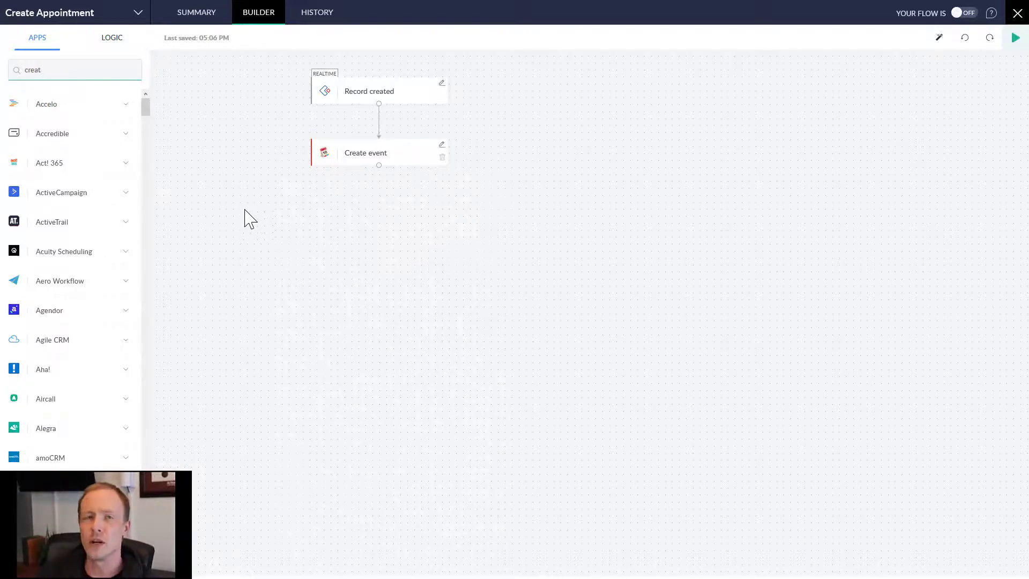
{"action": "scroll", "coordinate": [32, 348], "scroll_direction": "down", "scroll_amount": 5}
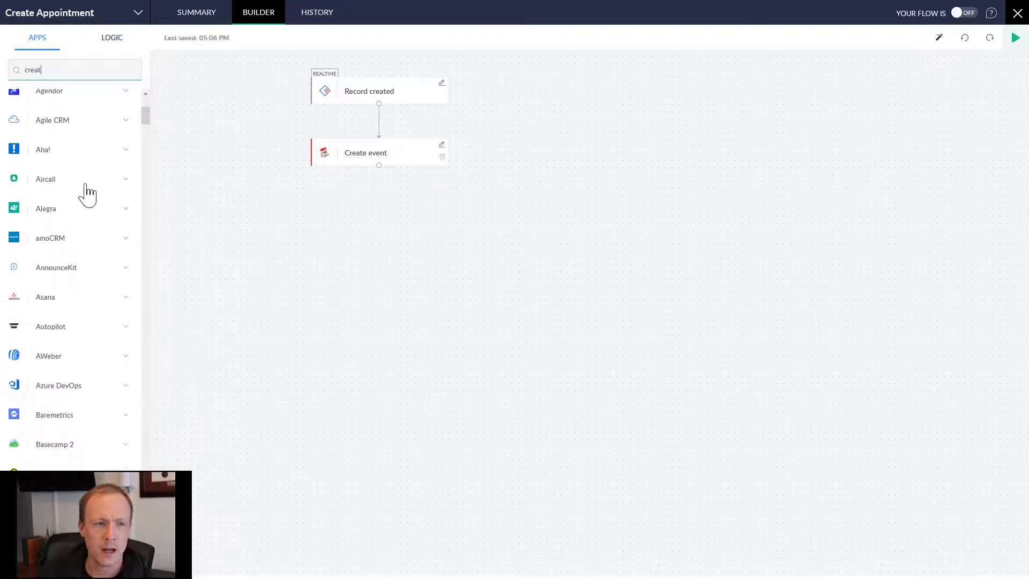
{"action": "scroll", "coordinate": [87, 171], "scroll_direction": "up", "scroll_amount": 5}
{"action": "type", "text": "r"}
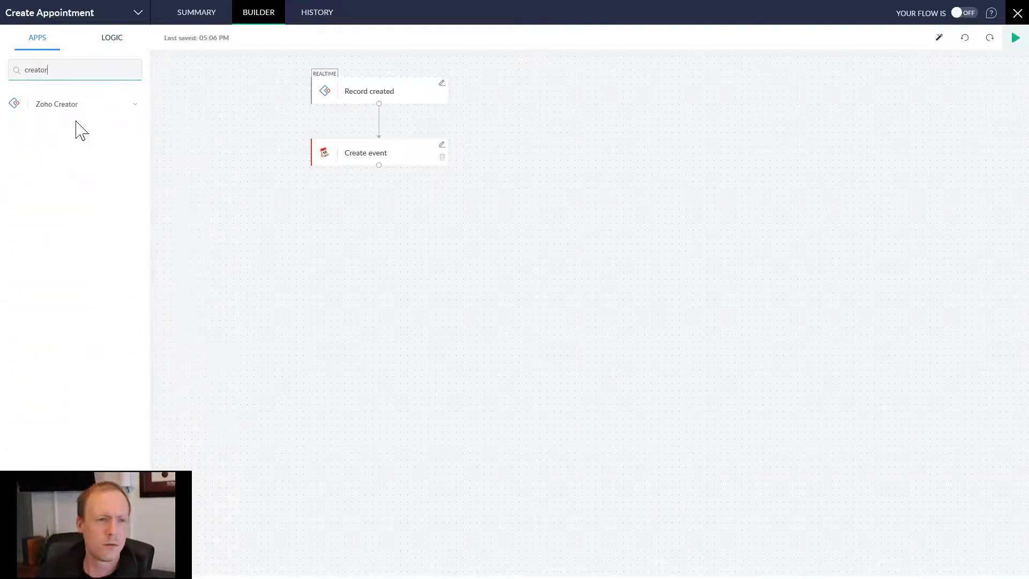
{"action": "left_click", "coordinate": [47, 108]}
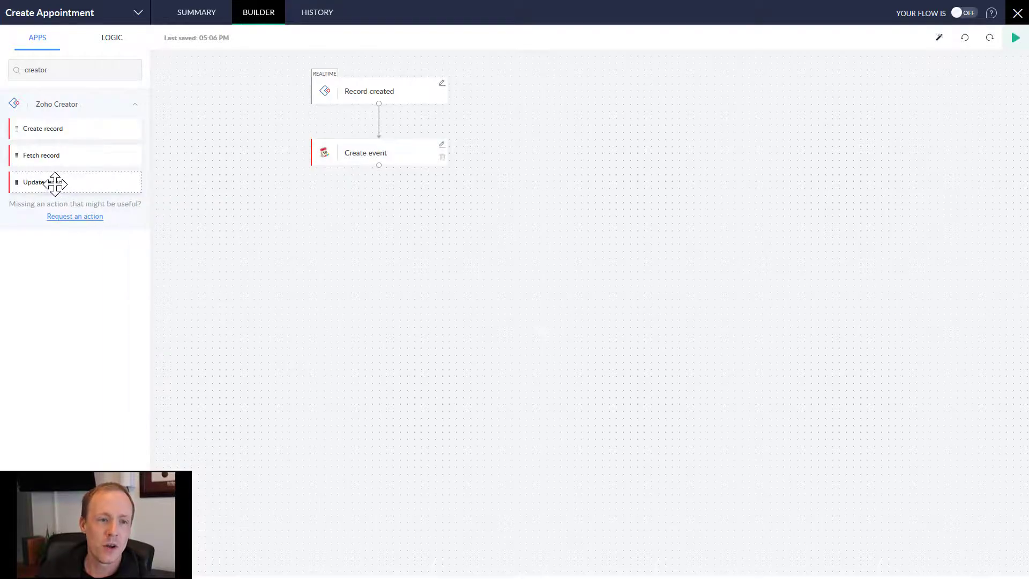
{"action": "left_click_drag", "start_coordinate": [53, 181], "coordinate": [402, 225]}
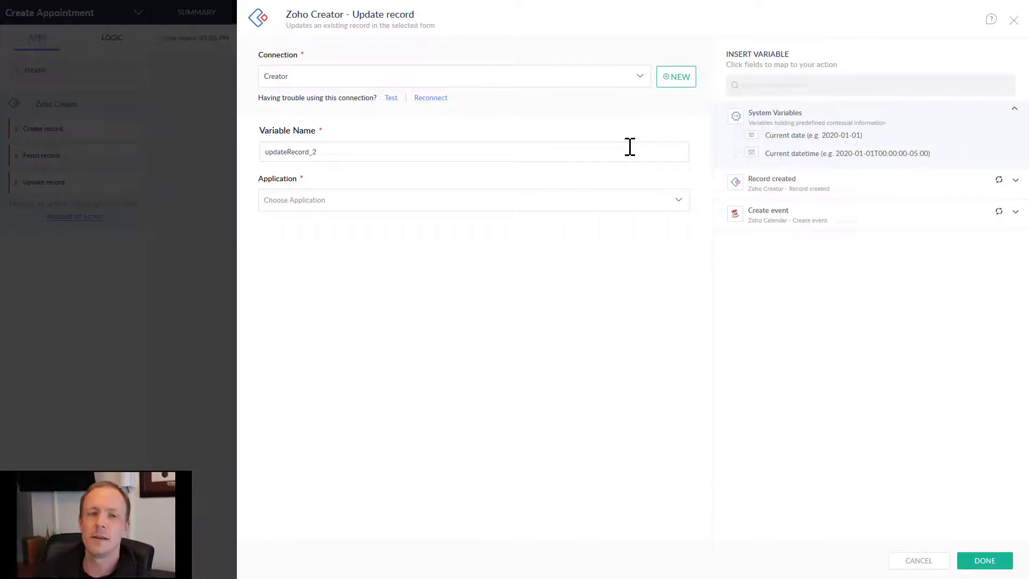
- Point the Update record action to the Event Creator application, the Appointment form and the All Appointments report
{"action": "left_click", "coordinate": [449, 157]}
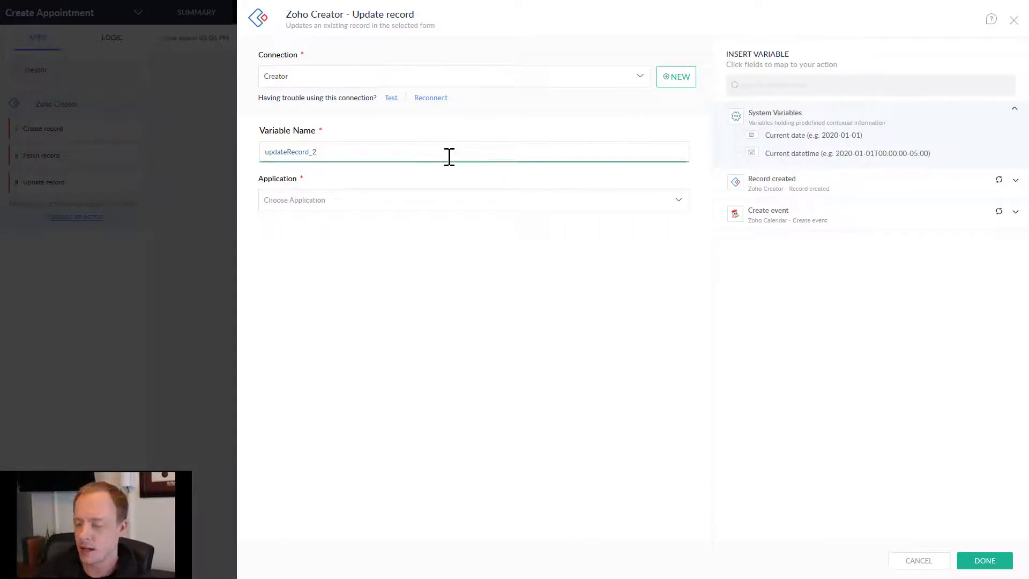
{"action": "left_click", "coordinate": [397, 201]}
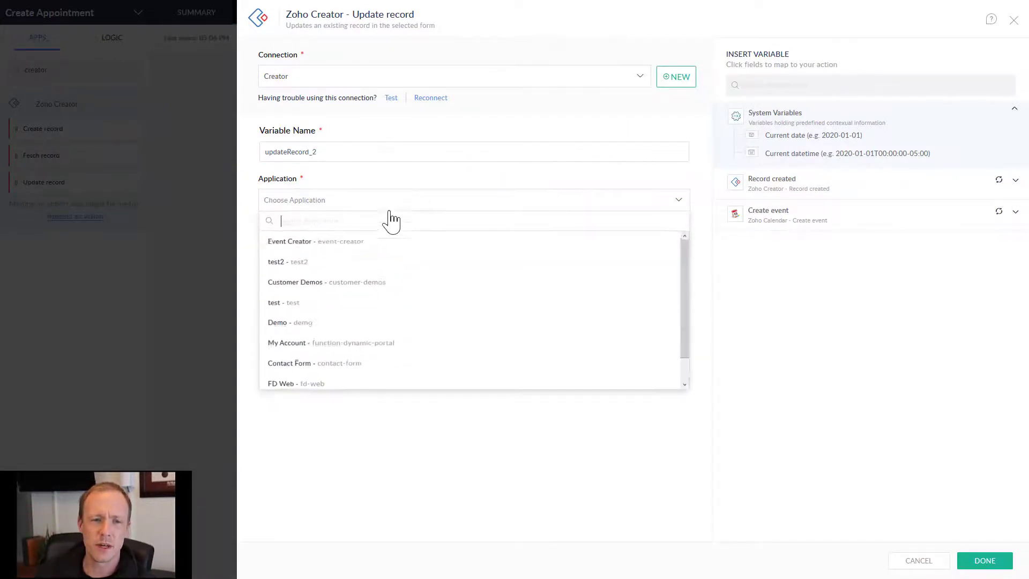
{"action": "left_click", "coordinate": [311, 248]}
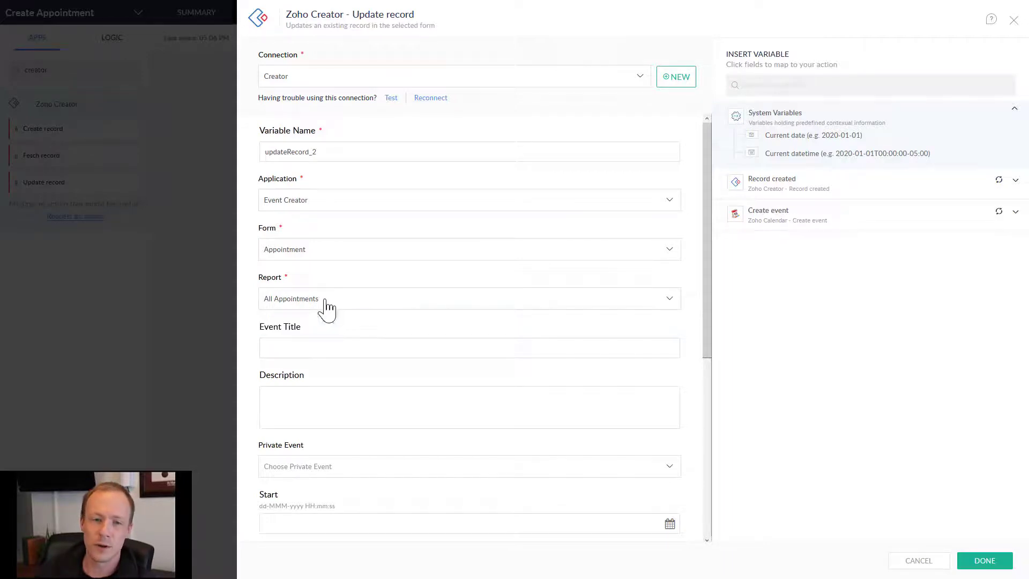
{"action": "left_click", "coordinate": [302, 345]}
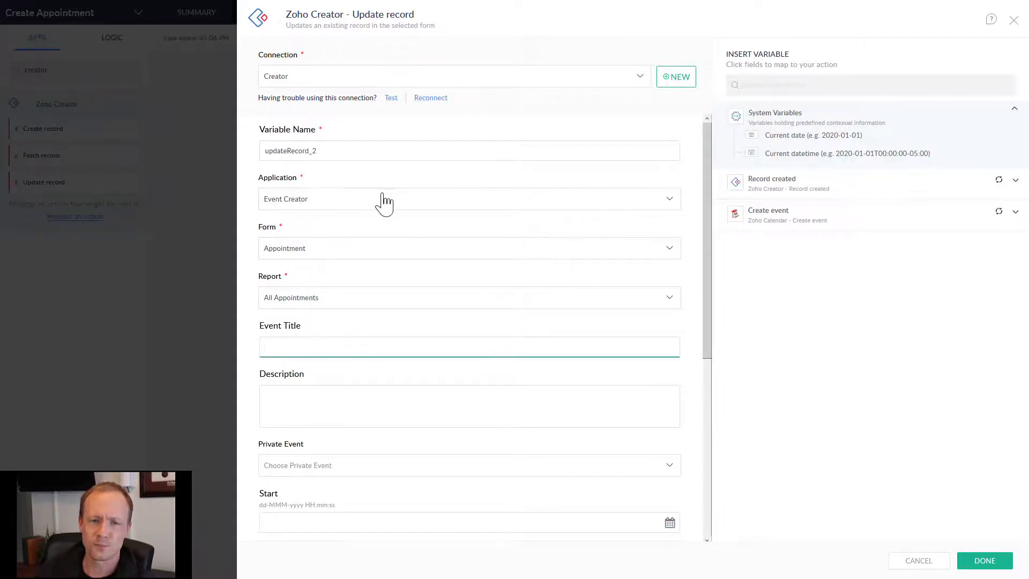
- Map the Event ETag and Event UID sync fields to the Create event action's Etag and Event UID variables
{"action": "scroll", "coordinate": [355, 230], "scroll_direction": "down", "scroll_amount": 3}
{"action": "scroll", "coordinate": [316, 257], "scroll_direction": "down", "scroll_amount": 2}
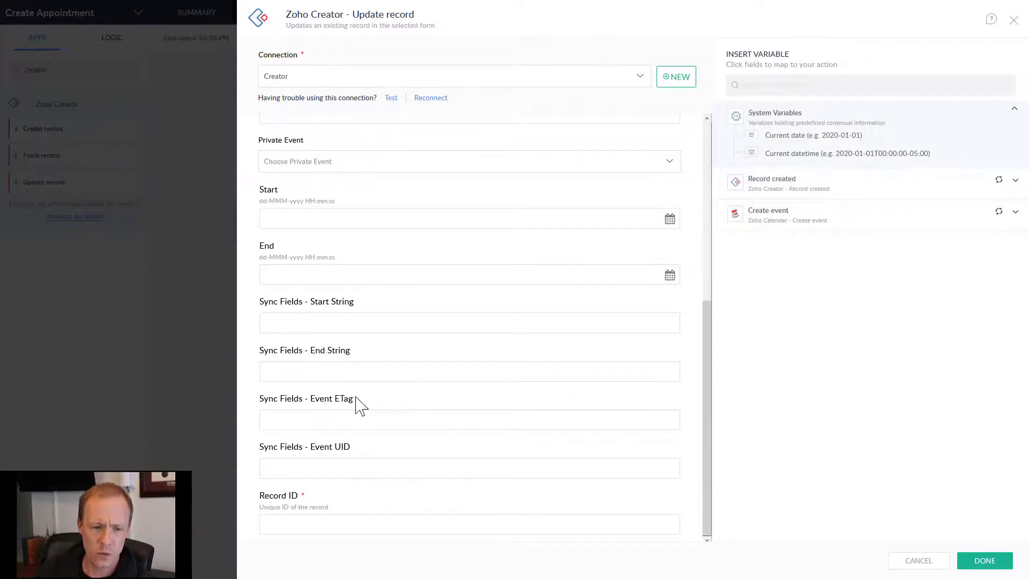
{"action": "left_click", "coordinate": [284, 413]}
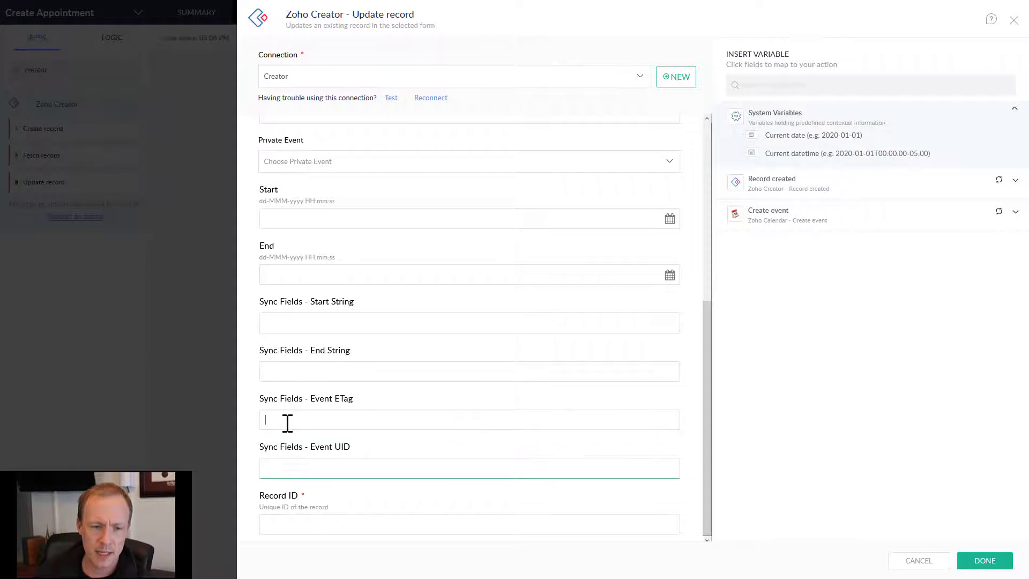
{"action": "left_click", "coordinate": [289, 463]}
{"action": "left_click", "coordinate": [281, 421]}
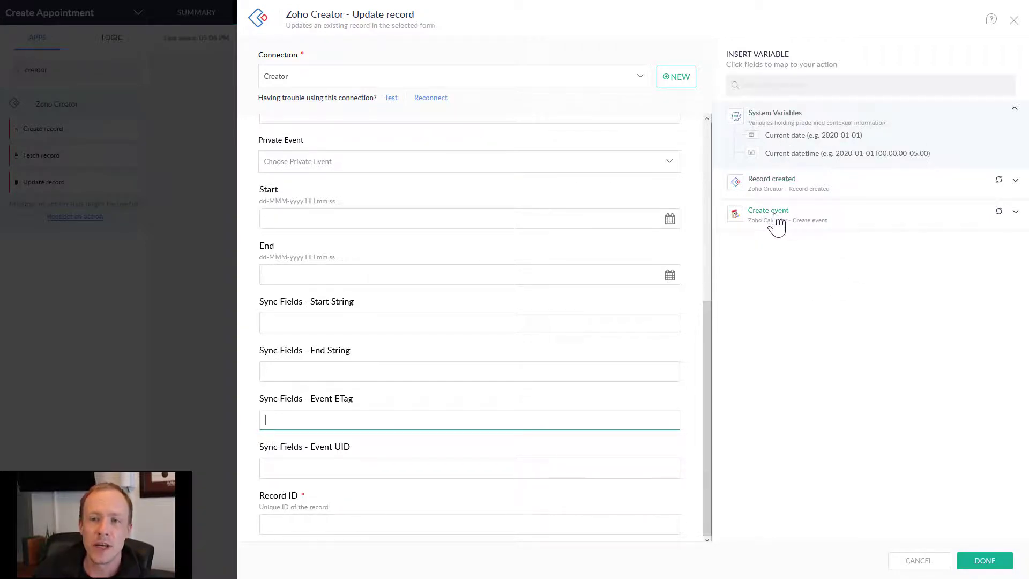
{"action": "left_click", "coordinate": [817, 223]}
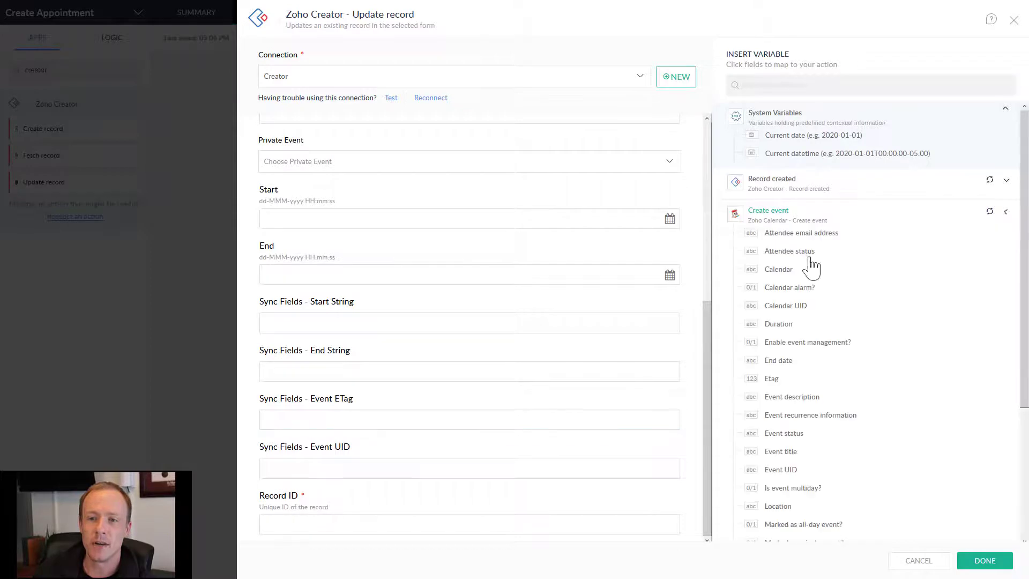
{"action": "scroll", "coordinate": [849, 365], "scroll_direction": "down", "scroll_amount": 3}
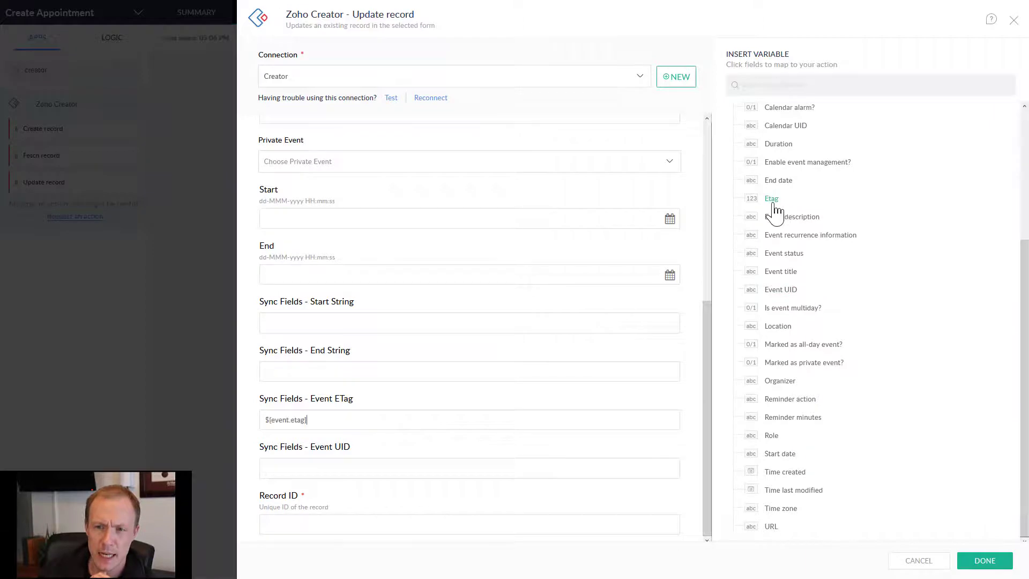
{"action": "left_click", "coordinate": [314, 462]}
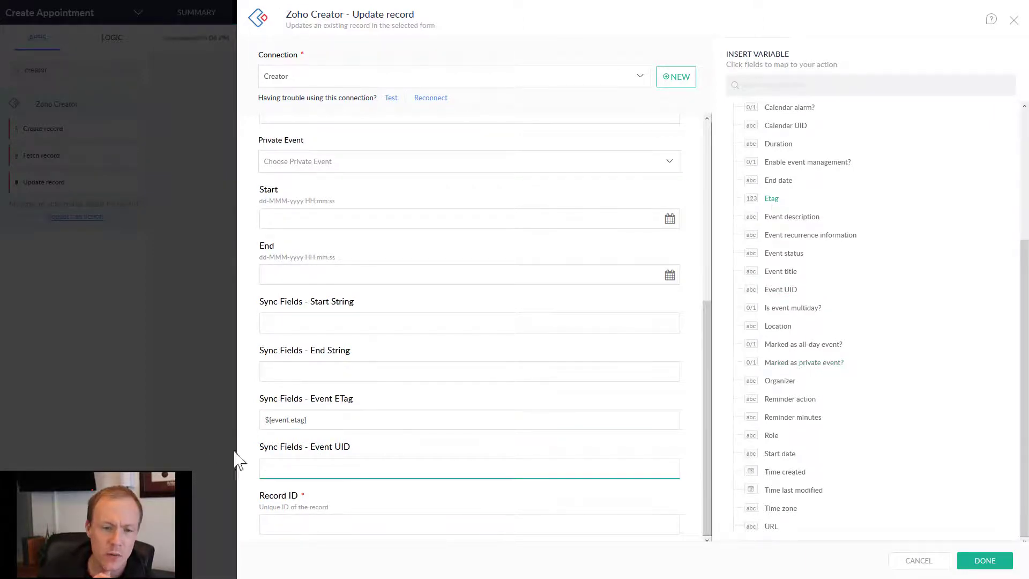
{"action": "left_click", "coordinate": [786, 292]}
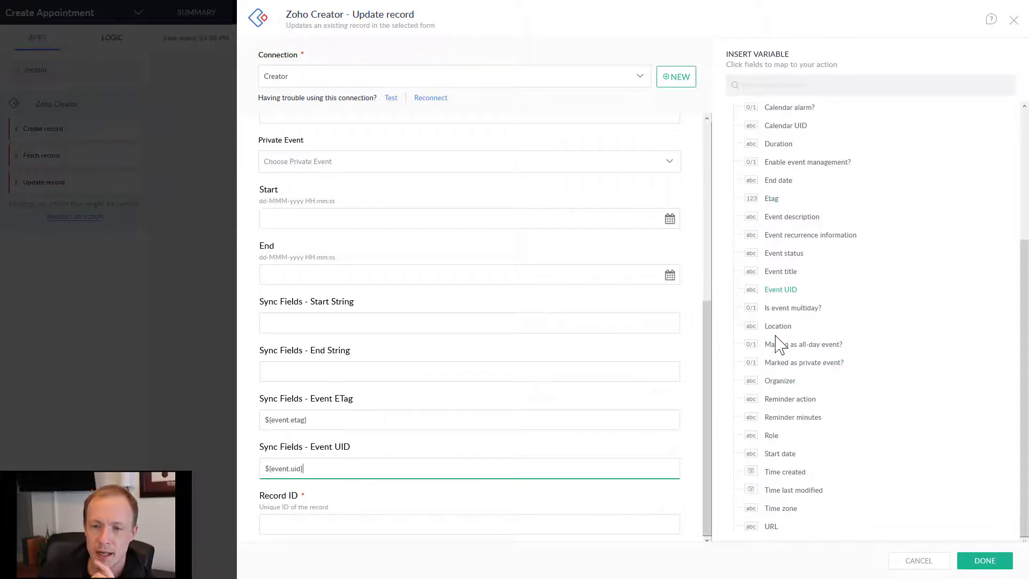
- Map the Update record action's Record ID to the Record created trigger's Record ID variable and save the action
{"action": "left_click", "coordinate": [299, 507]}
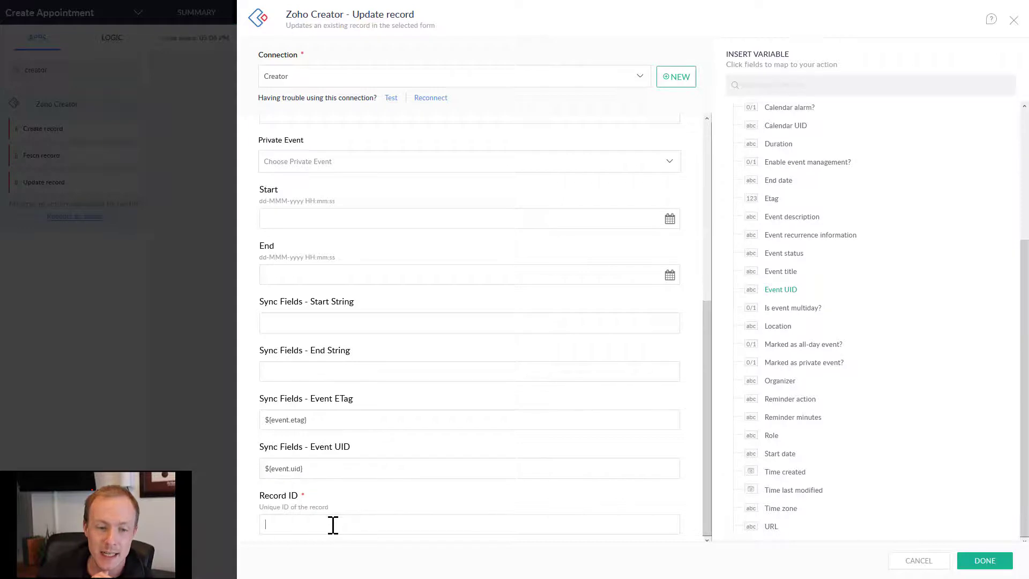
{"action": "scroll", "coordinate": [828, 348], "scroll_direction": "up", "scroll_amount": 4}
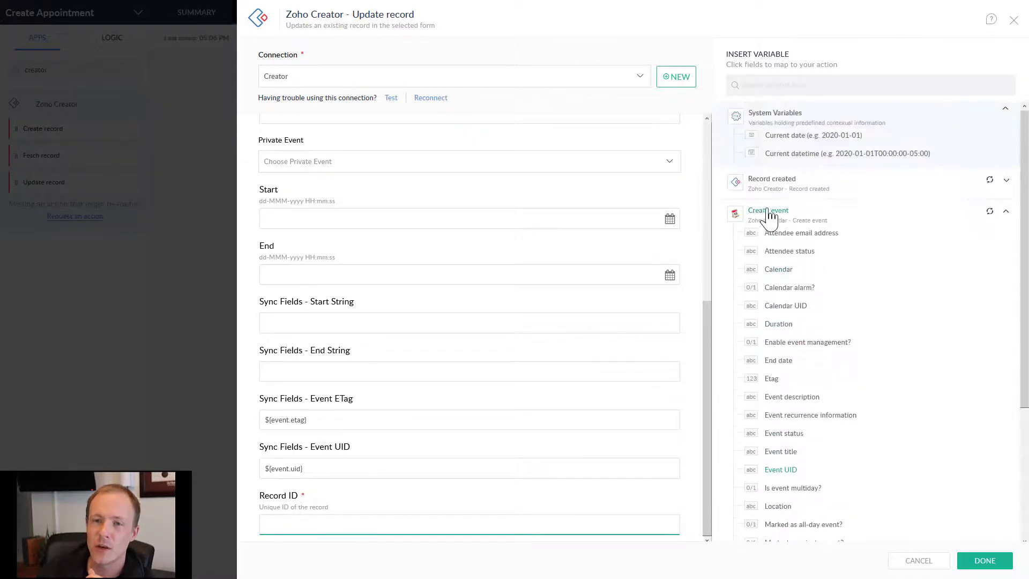
{"action": "scroll", "coordinate": [809, 321], "scroll_direction": "down", "scroll_amount": 3}
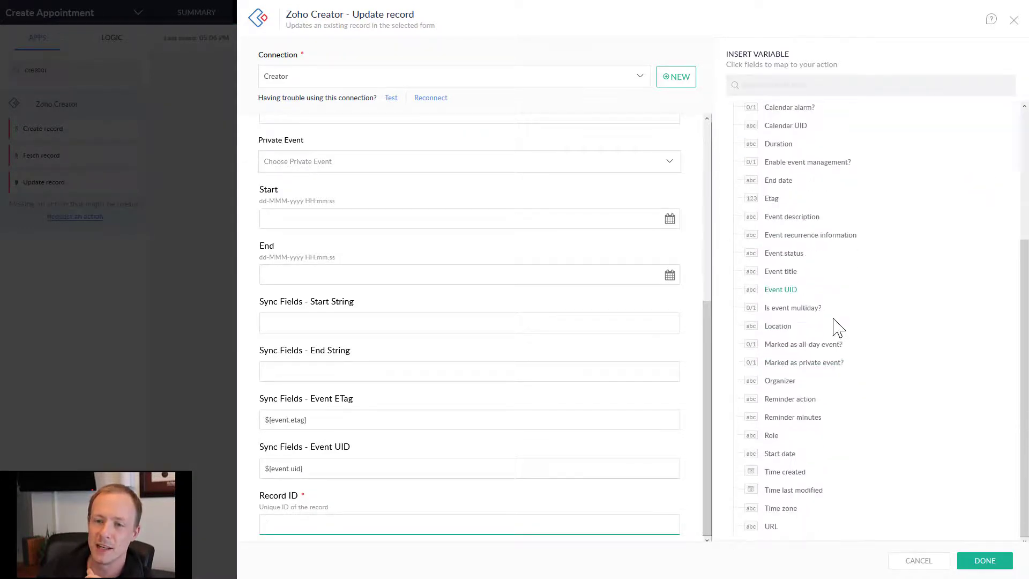
{"action": "scroll", "coordinate": [828, 337], "scroll_direction": "up", "scroll_amount": 3}
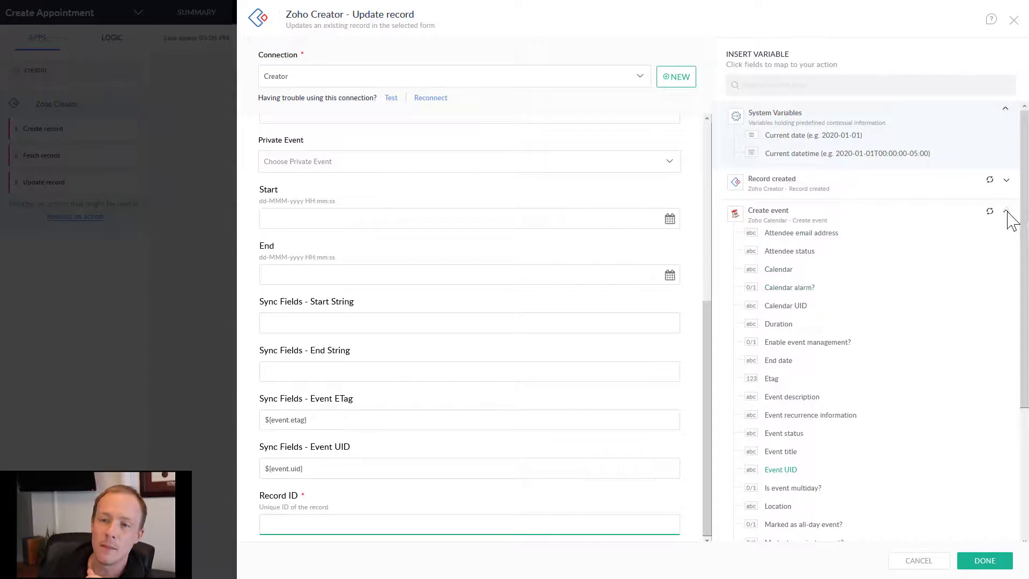
{"action": "left_click", "coordinate": [1008, 220]}
{"action": "left_click", "coordinate": [892, 187]}
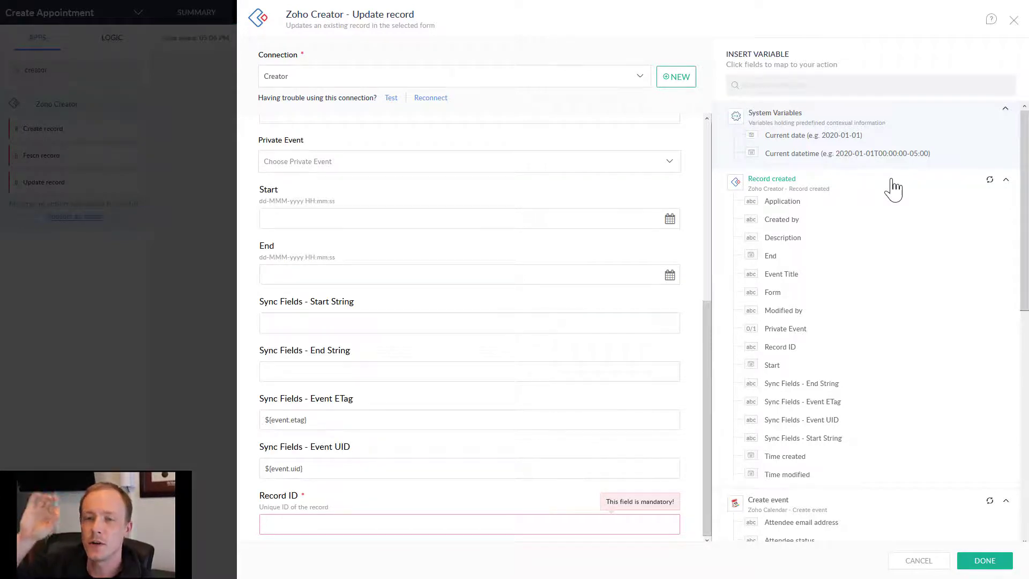
{"action": "scroll", "coordinate": [804, 324], "scroll_direction": "down", "scroll_amount": 1}
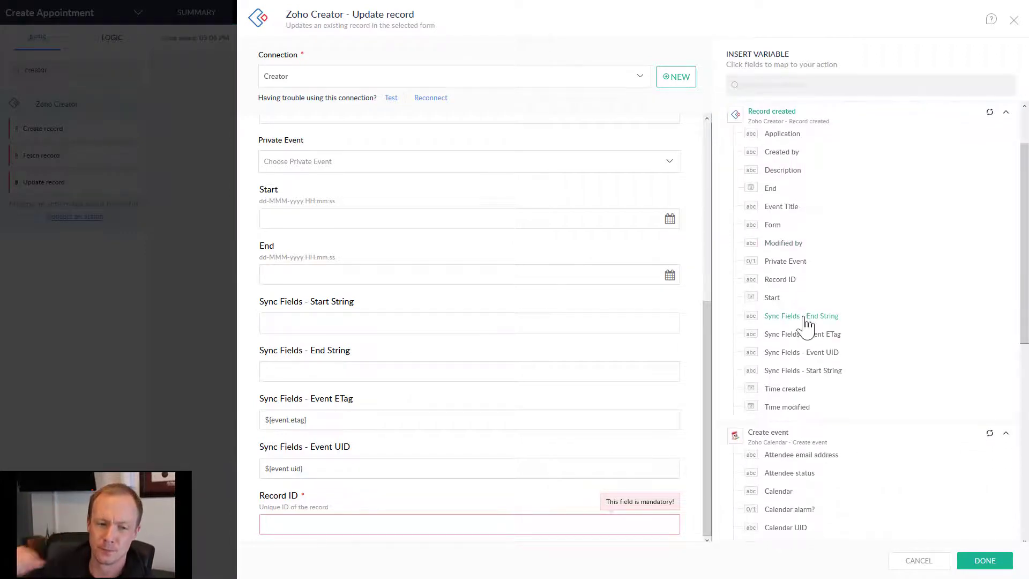
{"action": "scroll", "coordinate": [806, 326], "scroll_direction": "up", "scroll_amount": 1}
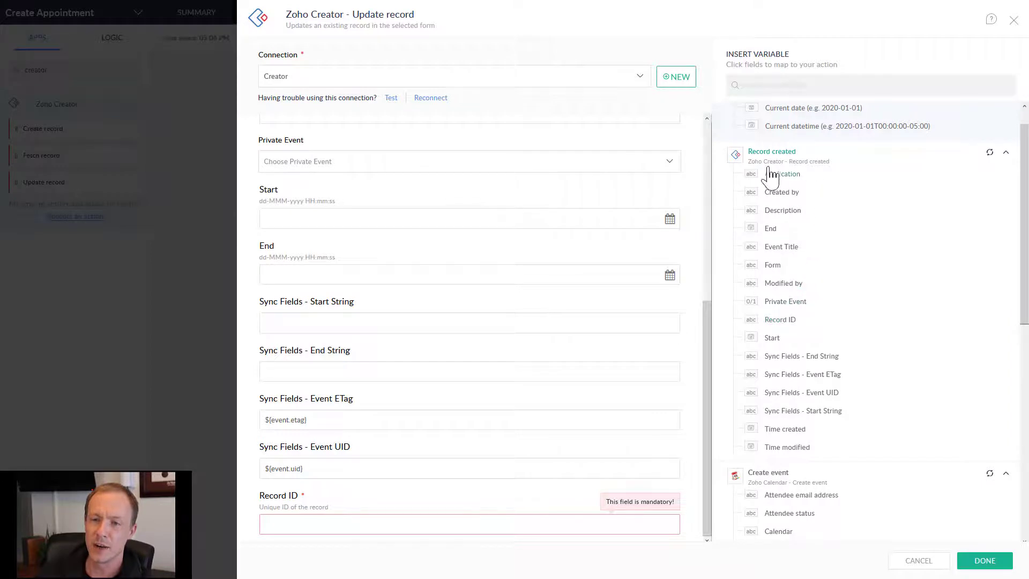
{"action": "left_click", "coordinate": [790, 321]}
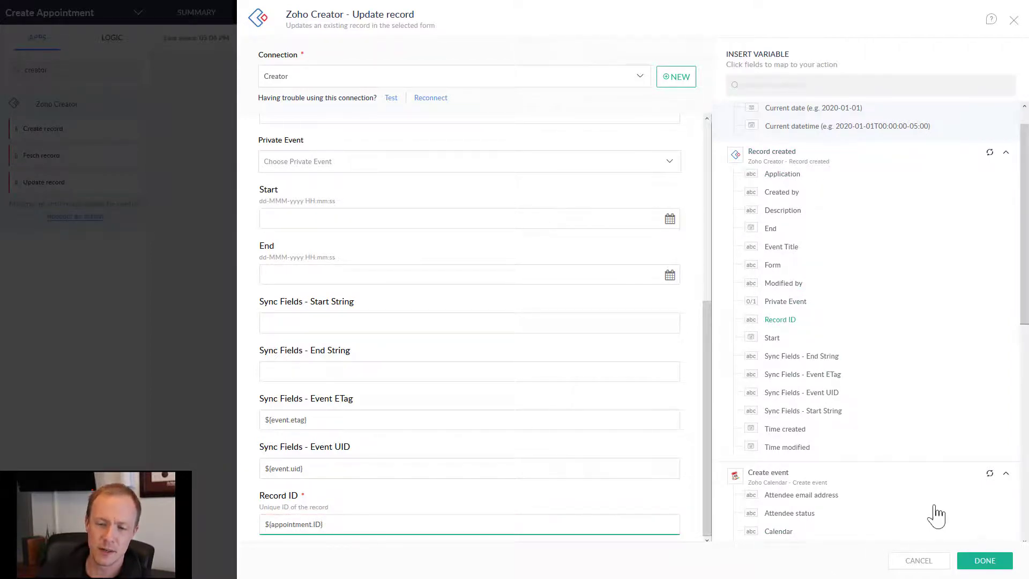
{"action": "left_click", "coordinate": [984, 560]}
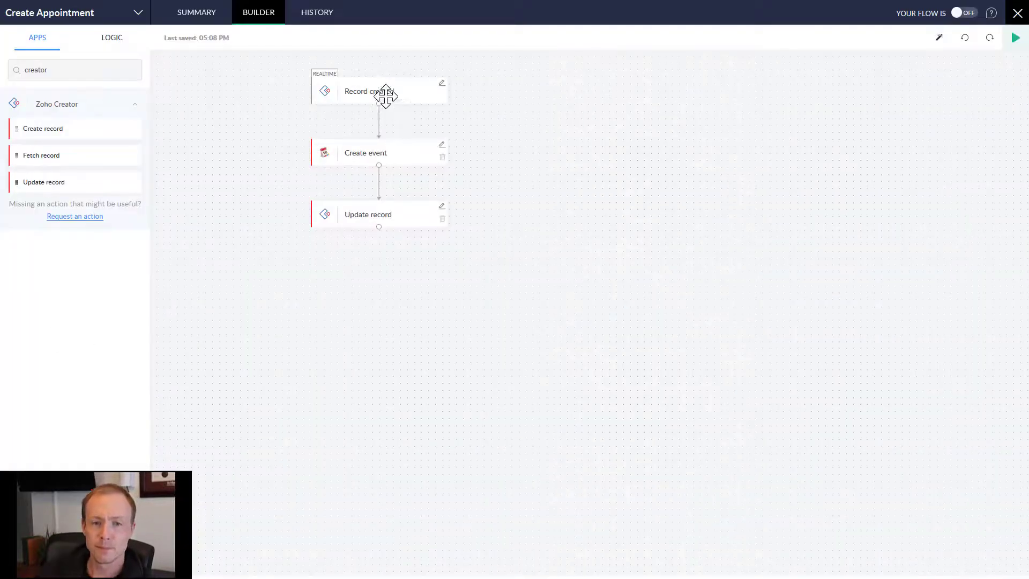
- Turn the Create Appointment flow on and review the description in Event Creator's unsubmitted Test appointment
{"action": "left_click", "coordinate": [961, 14]}
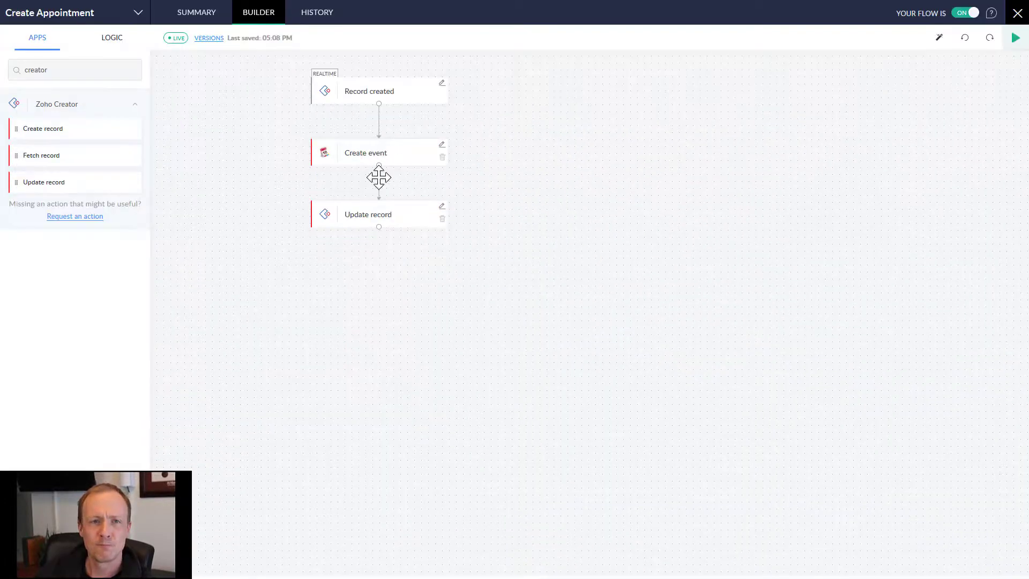
{"action": "left_click", "coordinate": [53, 7]}
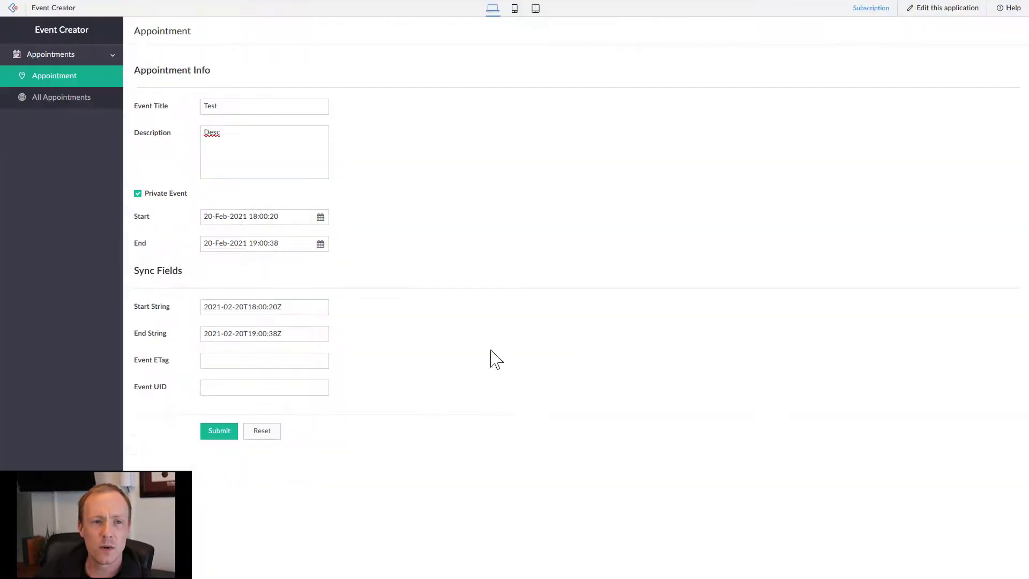
{"action": "left_click", "coordinate": [273, 130]}
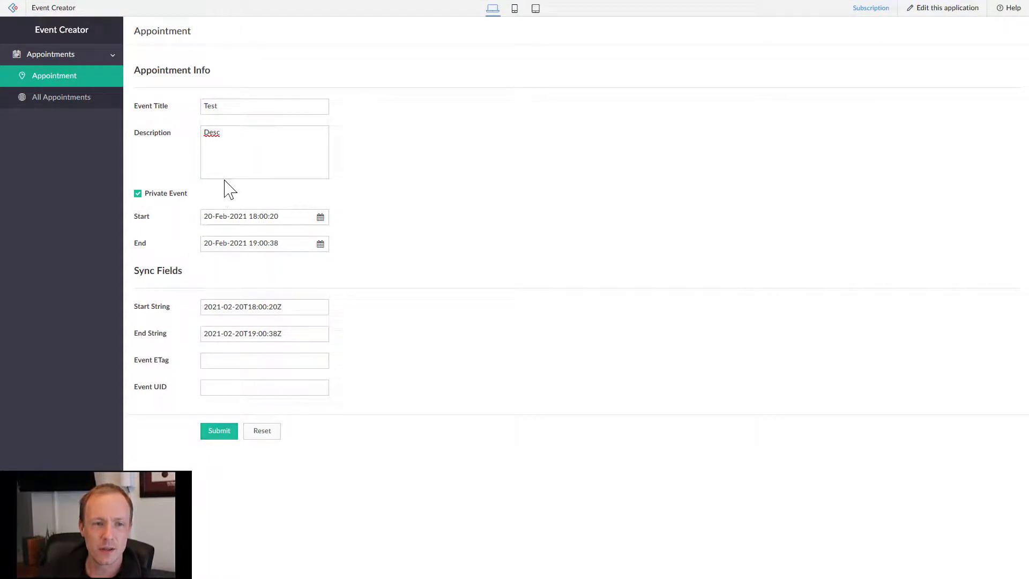
{"action": "left_click", "coordinate": [252, 136]}
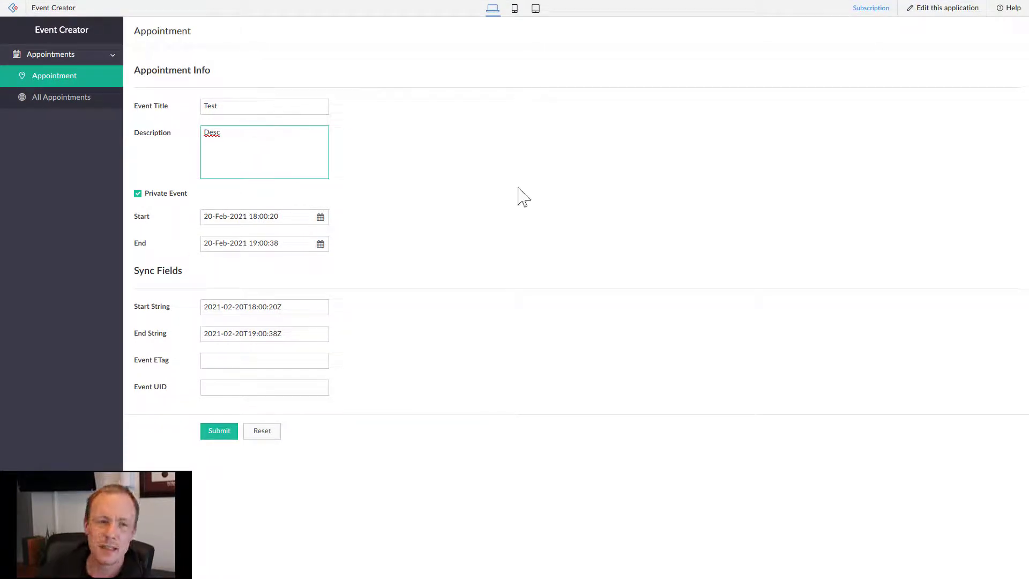
- Return to Zoho Flow, map the Create event action's Event description to the trigger's Description variable, save it, and close the flow
{"action": "left_click", "coordinate": [244, 6]}
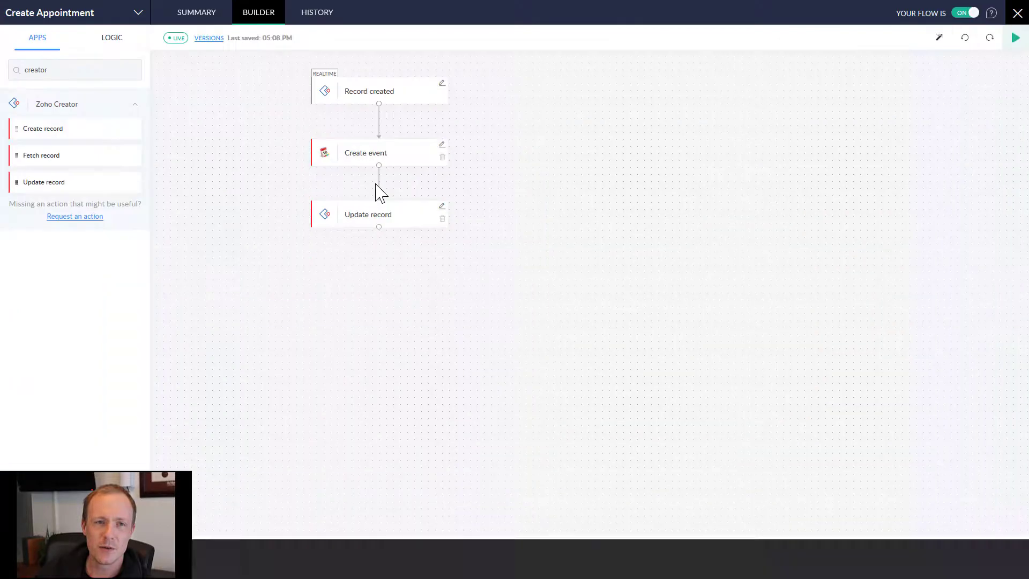
{"action": "left_click", "coordinate": [442, 145]}
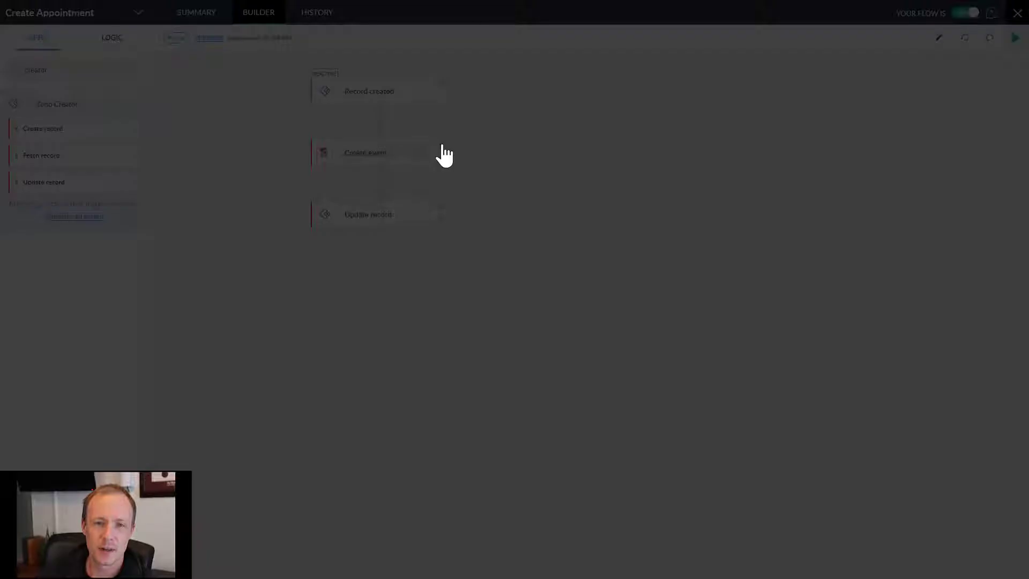
{"action": "scroll", "coordinate": [416, 249], "scroll_direction": "down", "scroll_amount": 4}
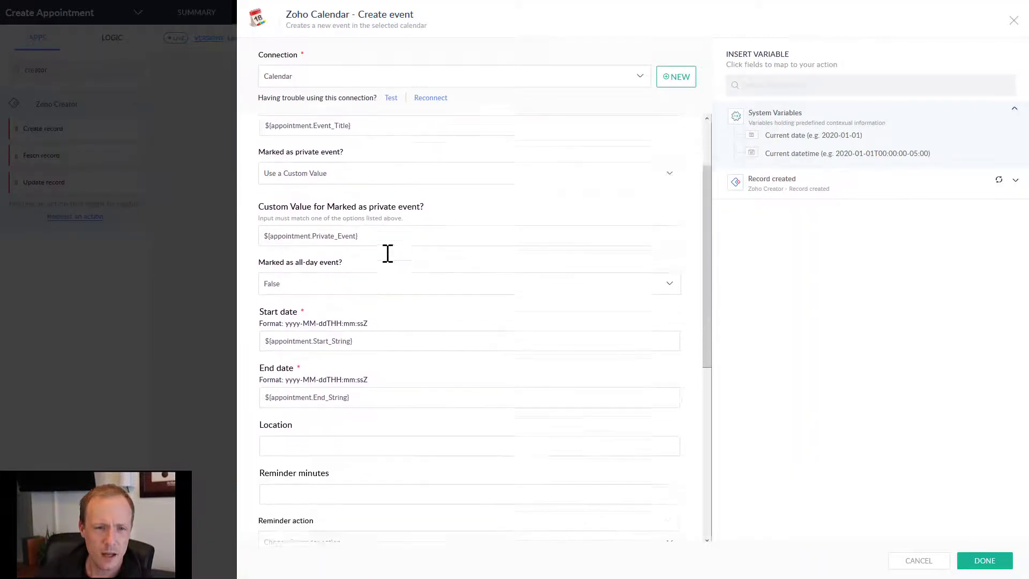
{"action": "scroll", "coordinate": [328, 351], "scroll_direction": "down", "scroll_amount": 3}
{"action": "left_click", "coordinate": [326, 352]}
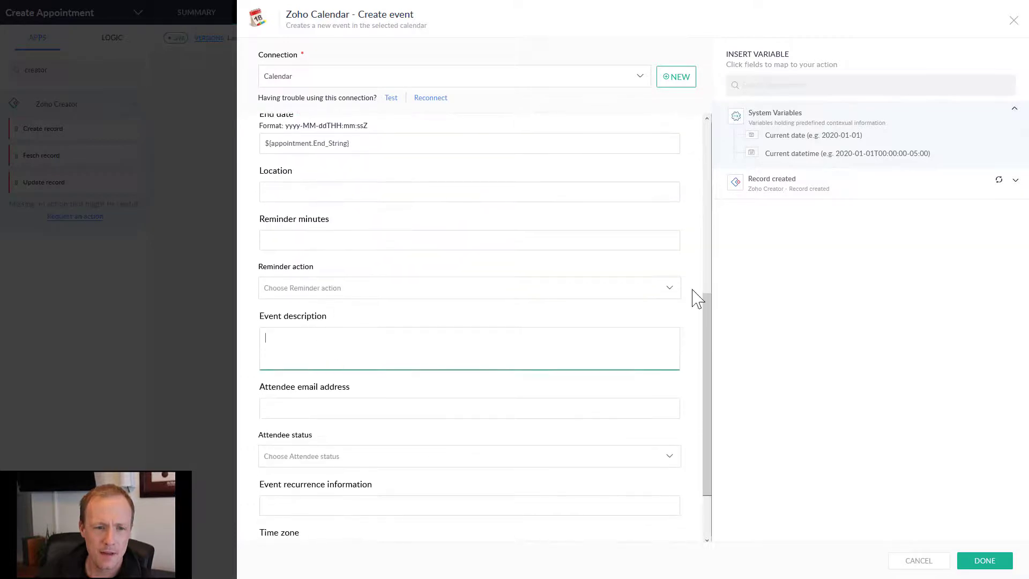
{"action": "left_click", "coordinate": [840, 188]}
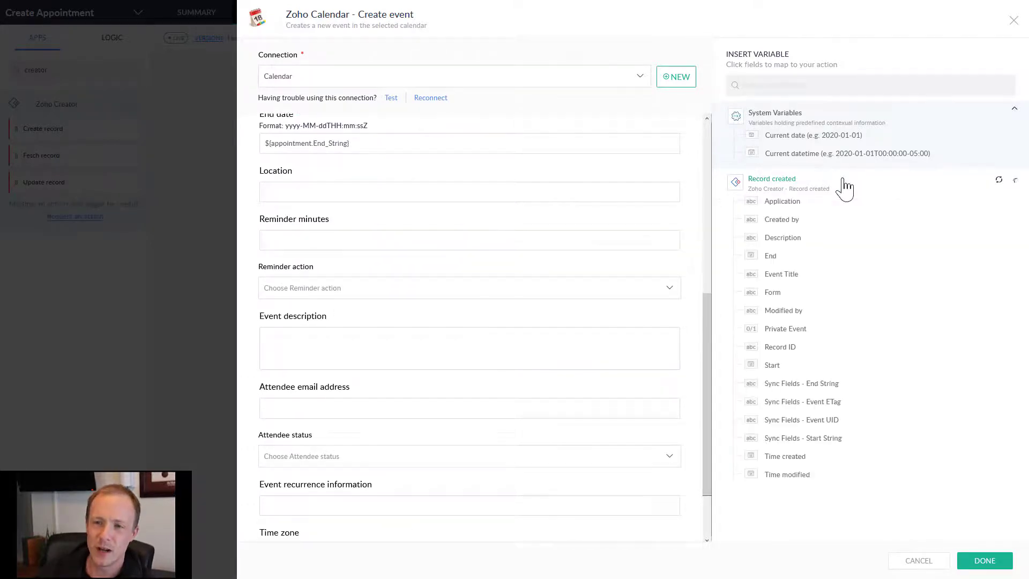
{"action": "left_click", "coordinate": [783, 239]}
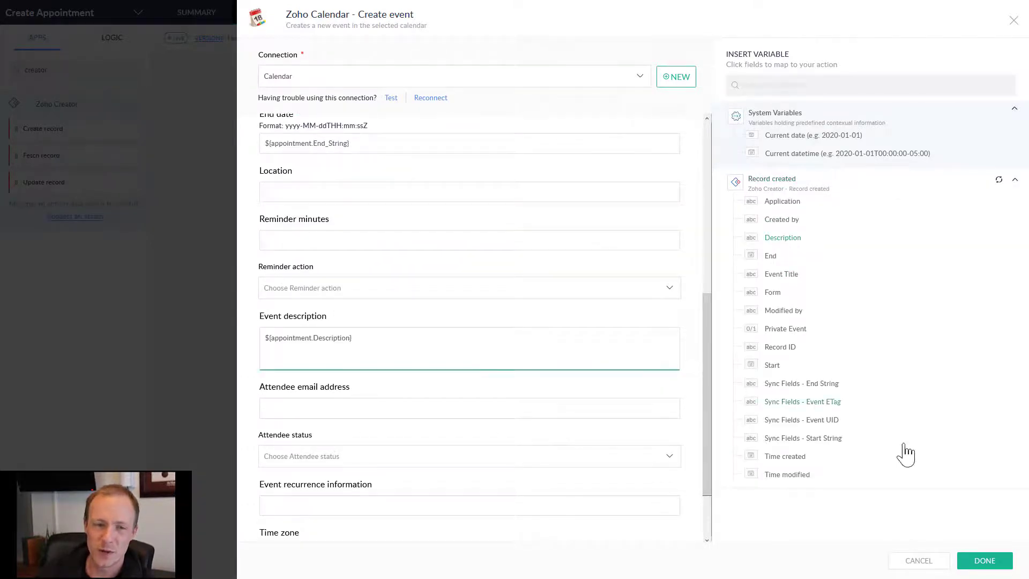
{"action": "left_click", "coordinate": [978, 563]}
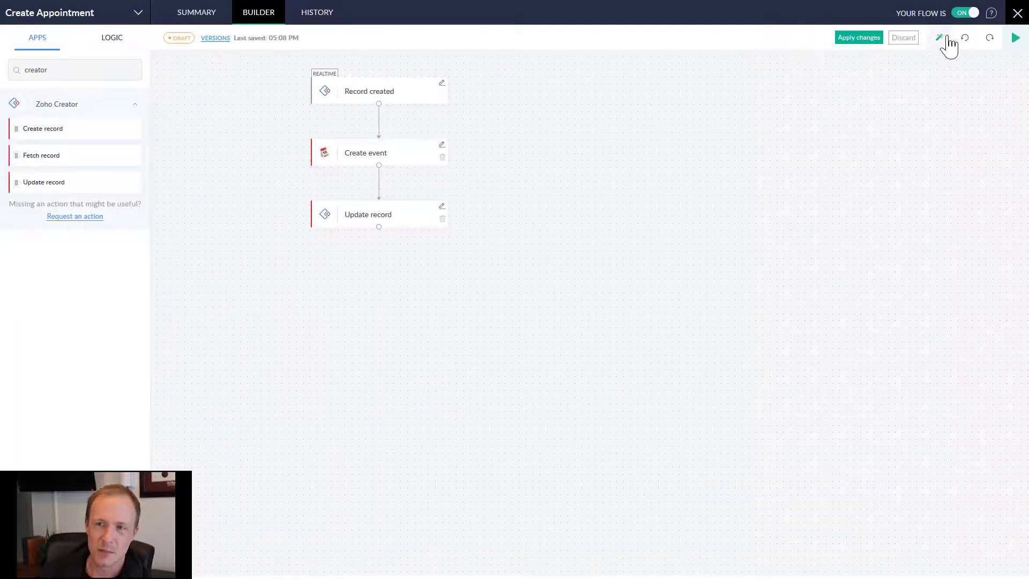
{"action": "left_click", "coordinate": [1017, 13]}
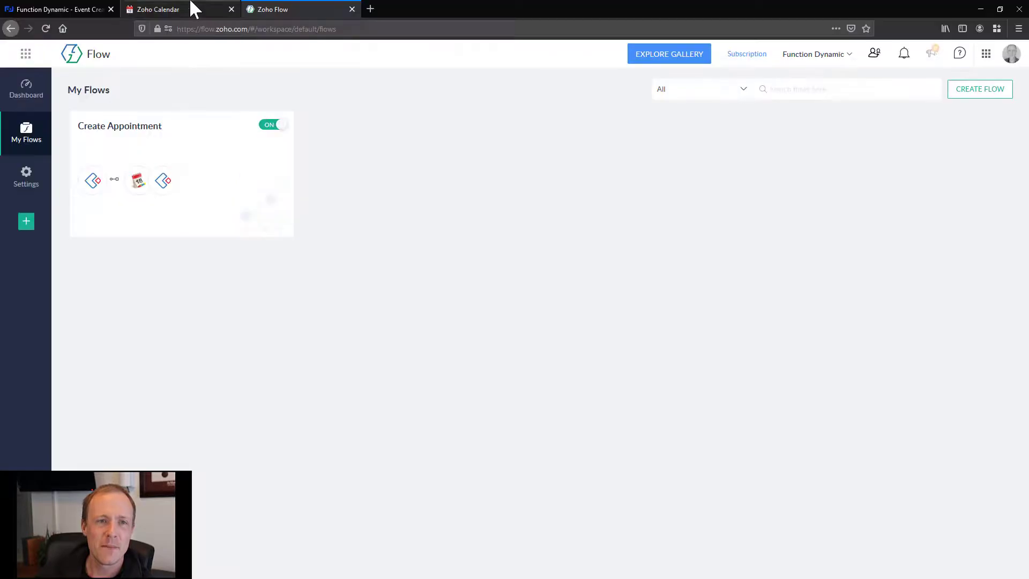
- Check the current week in Zoho Calendar, return to the Event Creator form, and submit the Test appointment
{"action": "left_click", "coordinate": [69, 8]}
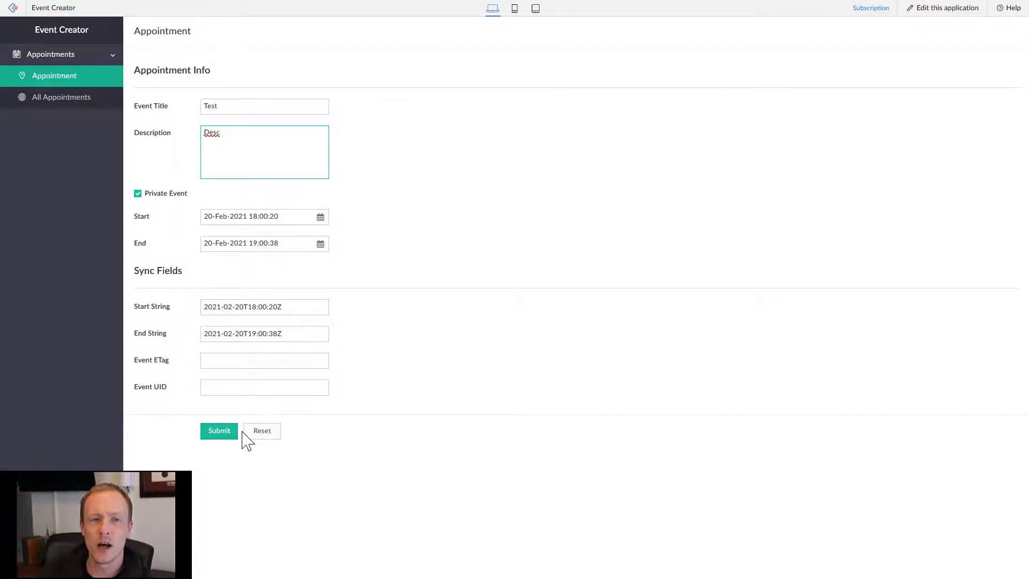
{"action": "left_click", "coordinate": [161, 9]}
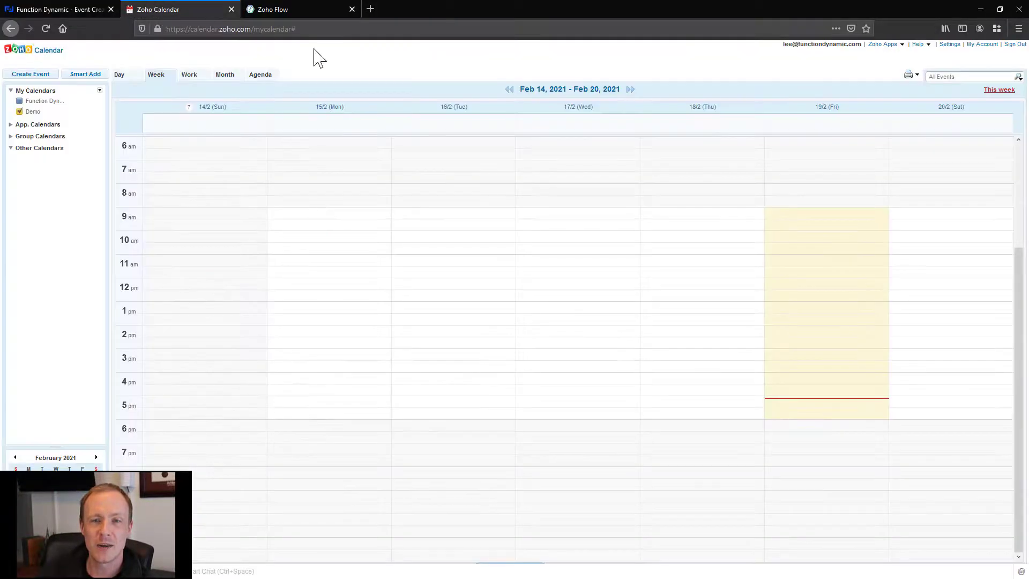
{"action": "key", "text": "F11"}
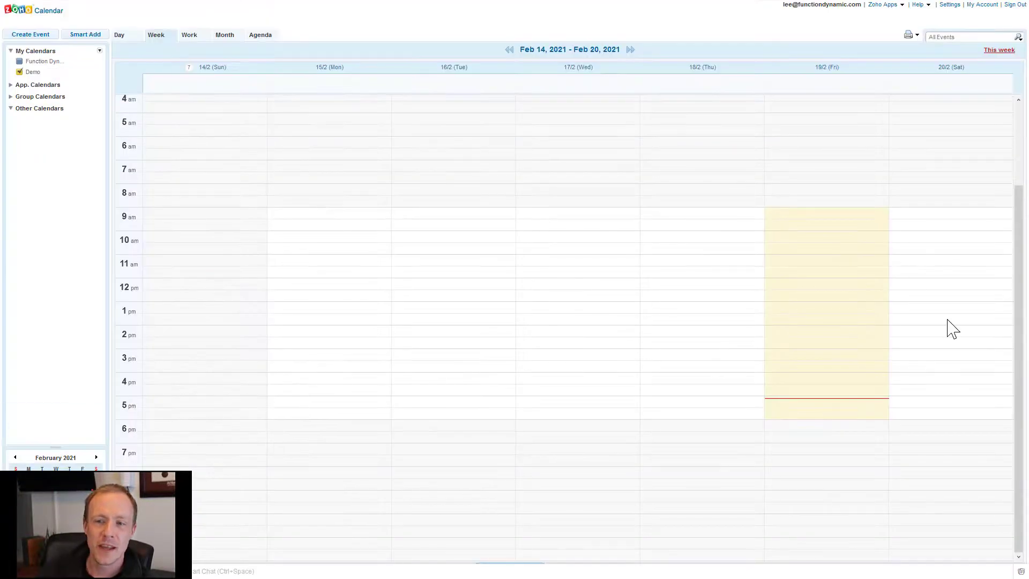
{"action": "left_click", "coordinate": [59, 9]}
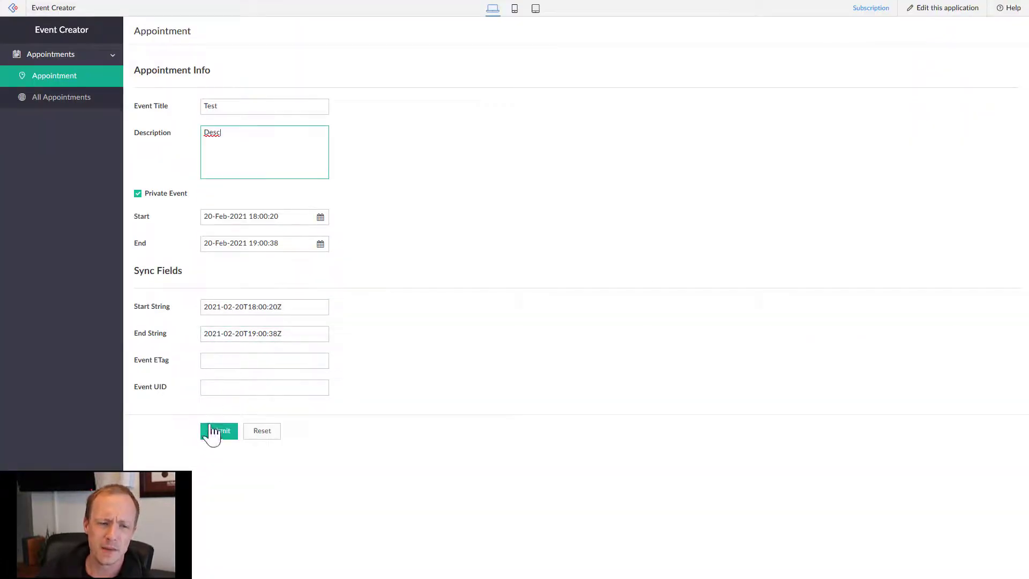
{"action": "left_click", "coordinate": [220, 434]}
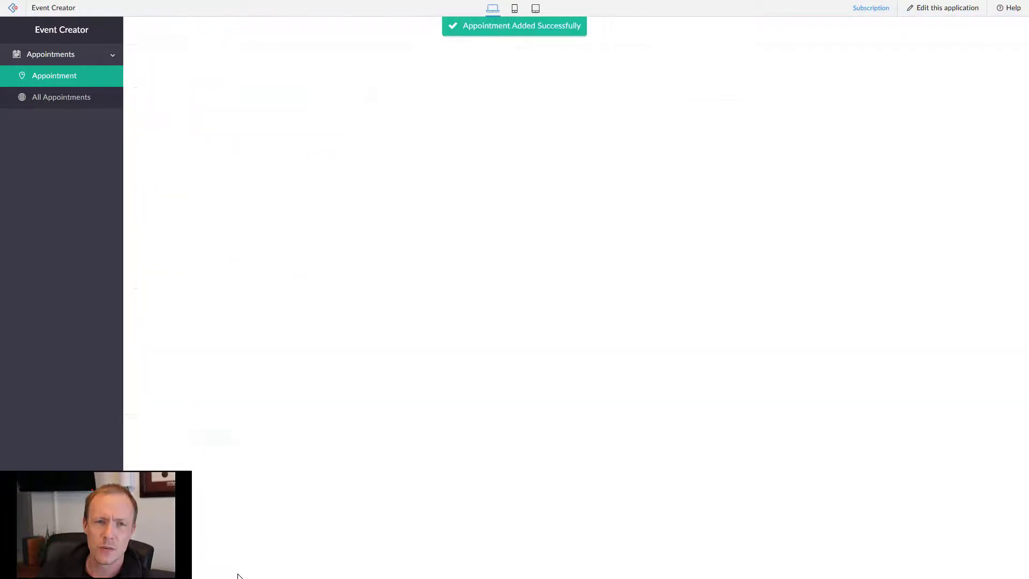
- View the All Appointments report, switch to Zoho Flow, and refresh the Create Appointment summary to check its executions
{"action": "left_click", "coordinate": [86, 97]}
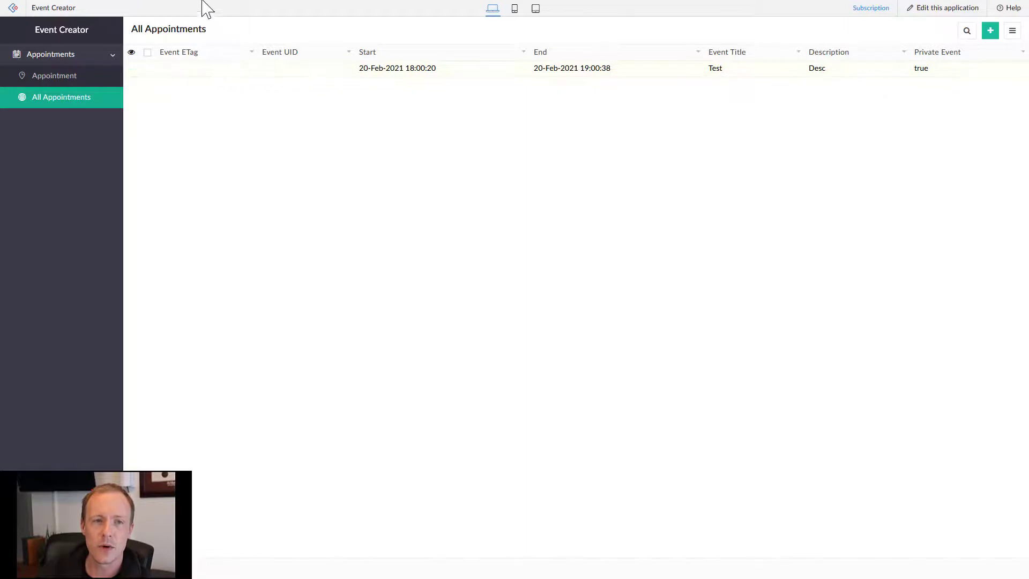
{"action": "mouse_move", "coordinate": [204, 8]}
{"action": "left_click", "coordinate": [303, 7]}
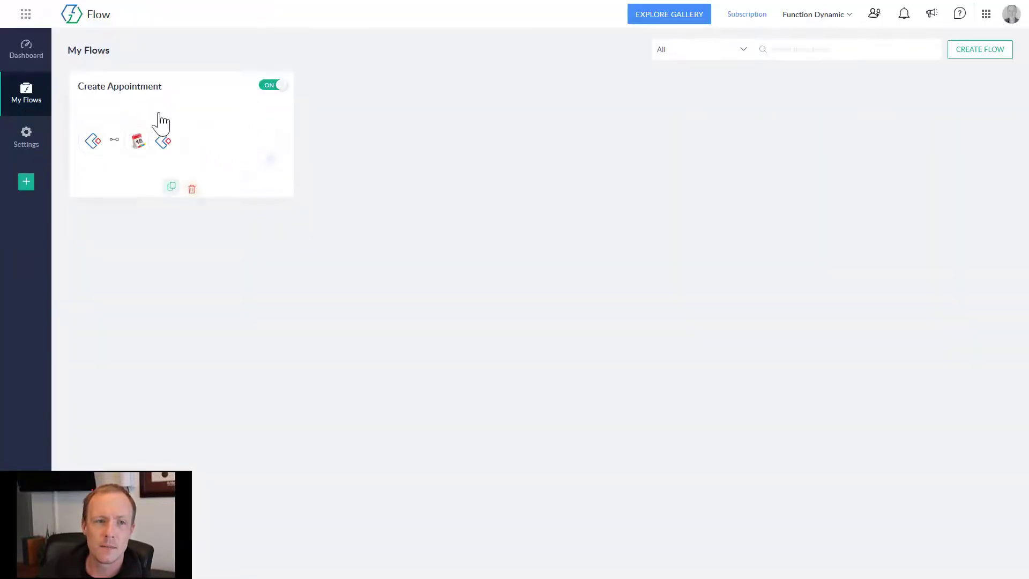
{"action": "left_click", "coordinate": [161, 107]}
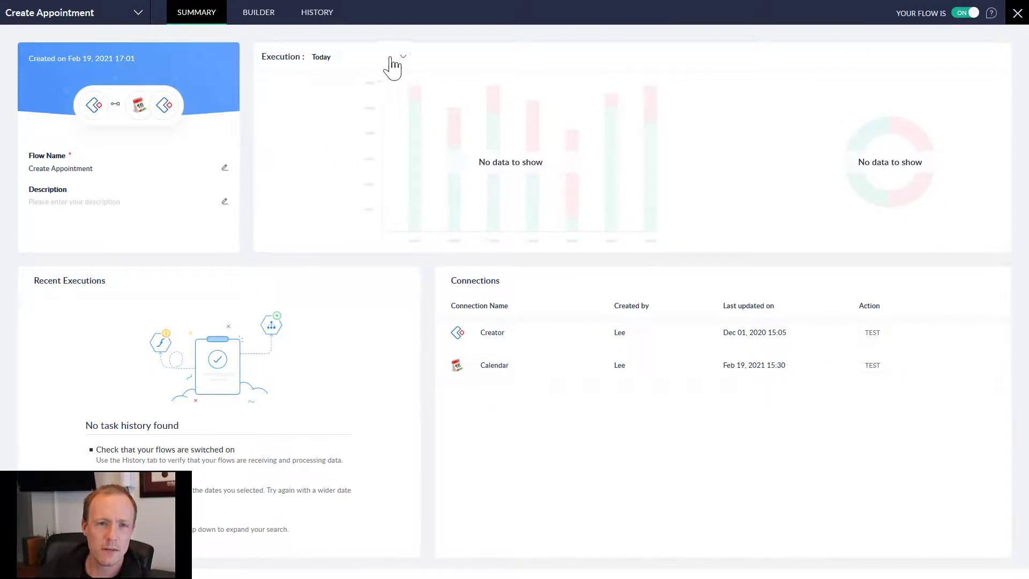
{"action": "left_click", "coordinate": [49, 26]}
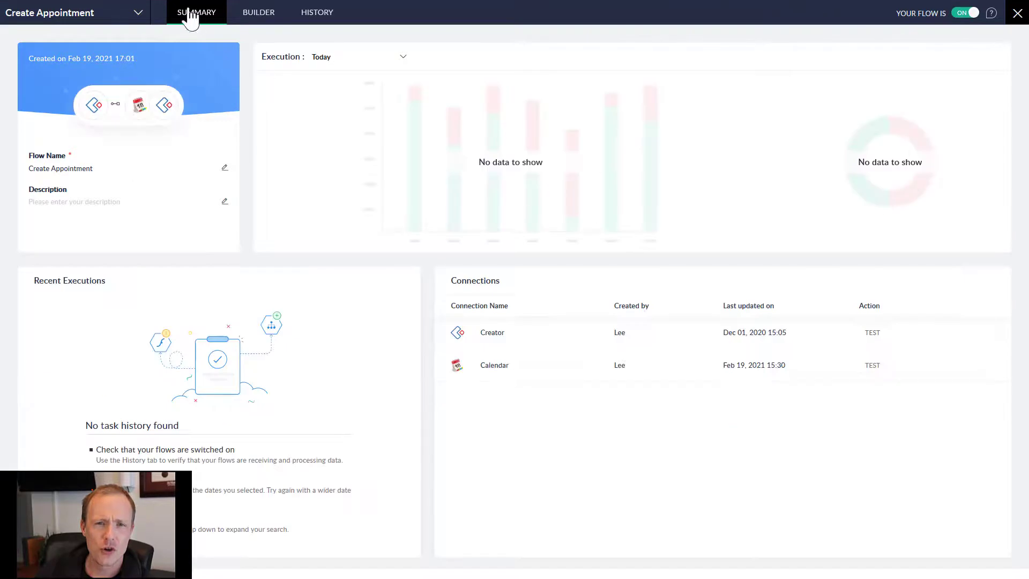
{"action": "mouse_move", "coordinate": [343, 6]}
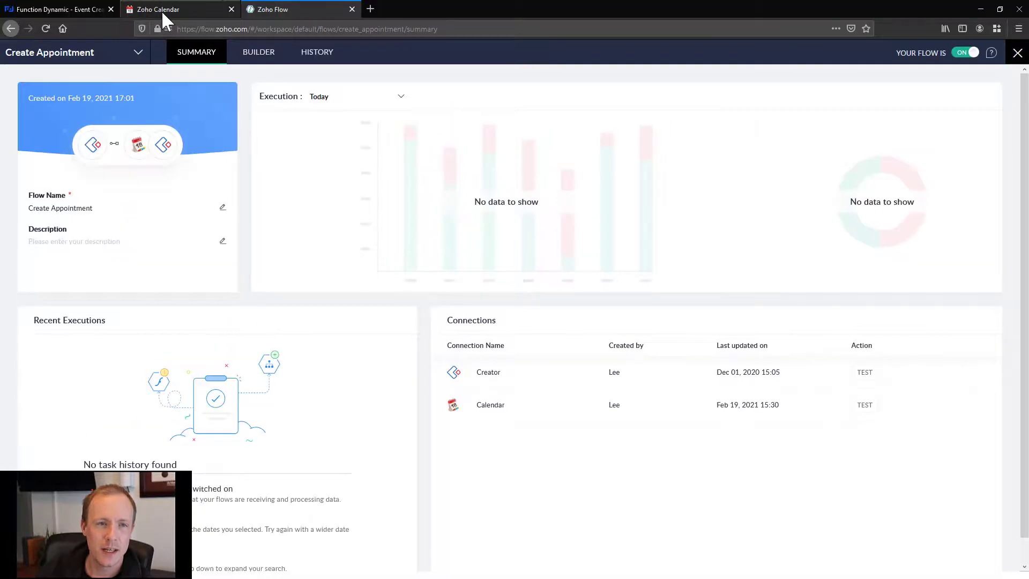
{"action": "left_click", "coordinate": [44, 28]}
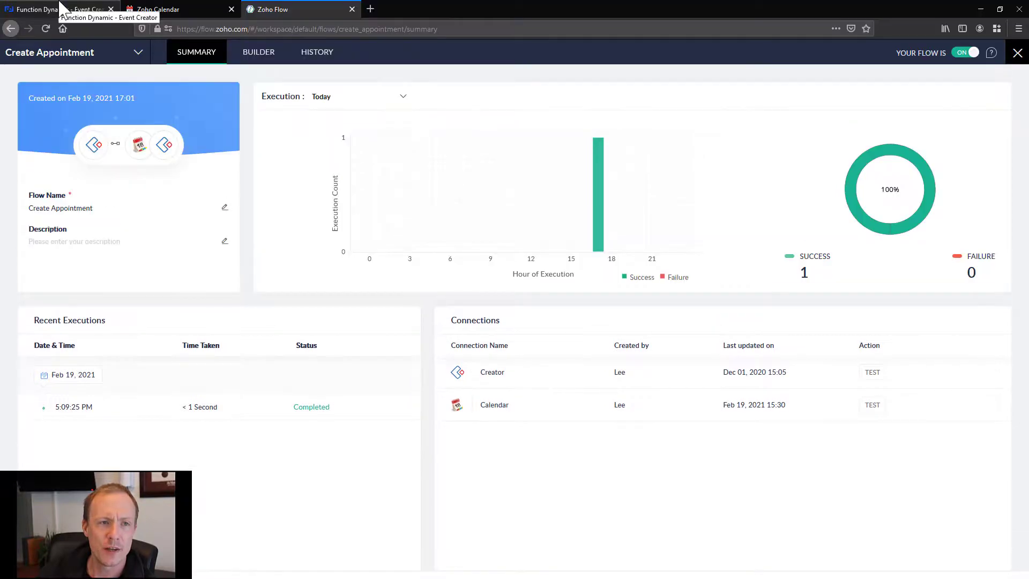
- Reload Event Creator's All Appointments report to check the Event ETag and Event UID, and look for the event in Zoho Calendar
{"action": "left_click", "coordinate": [62, 9]}
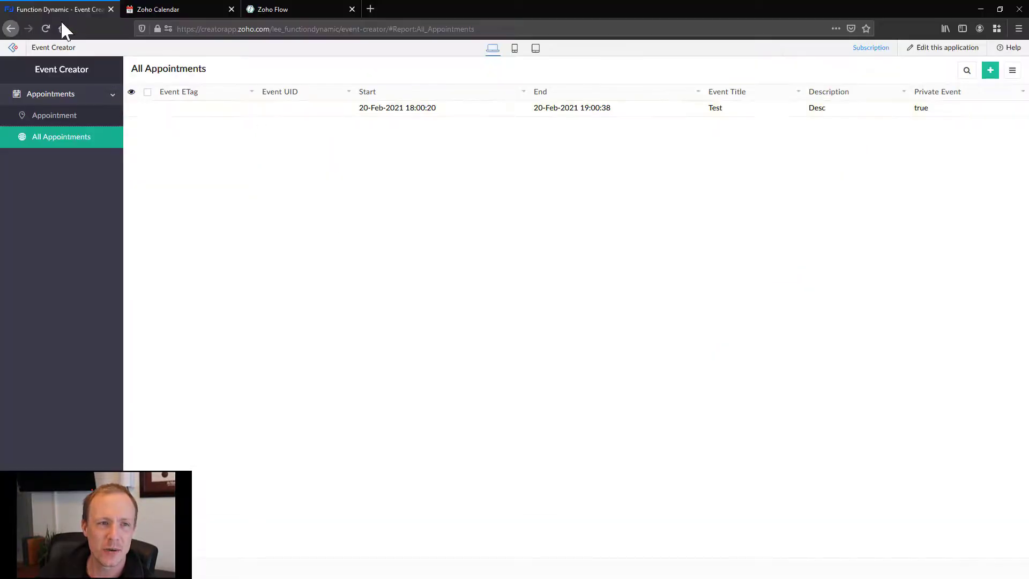
{"action": "left_click", "coordinate": [45, 28]}
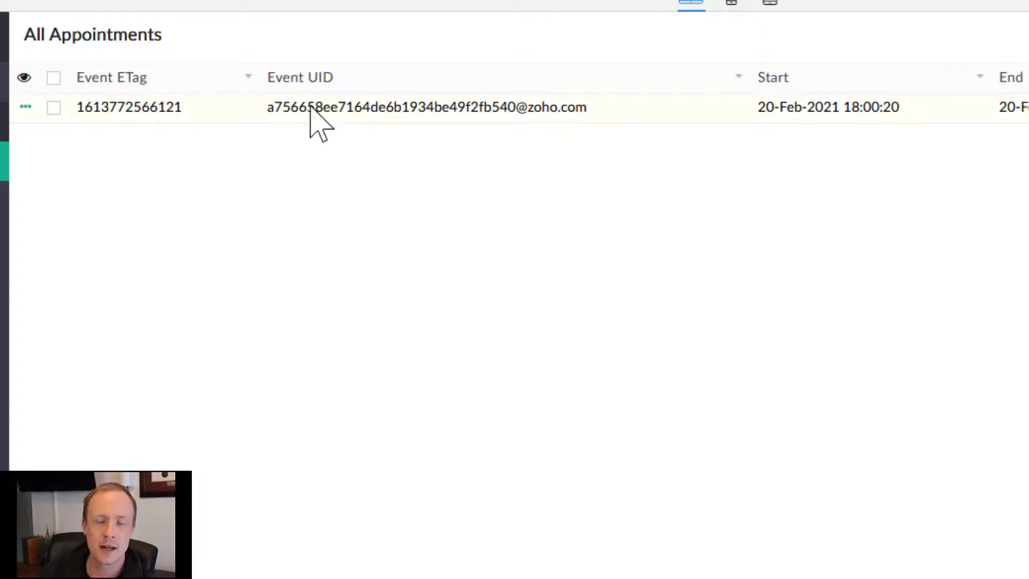
{"action": "left_click", "coordinate": [113, 4]}
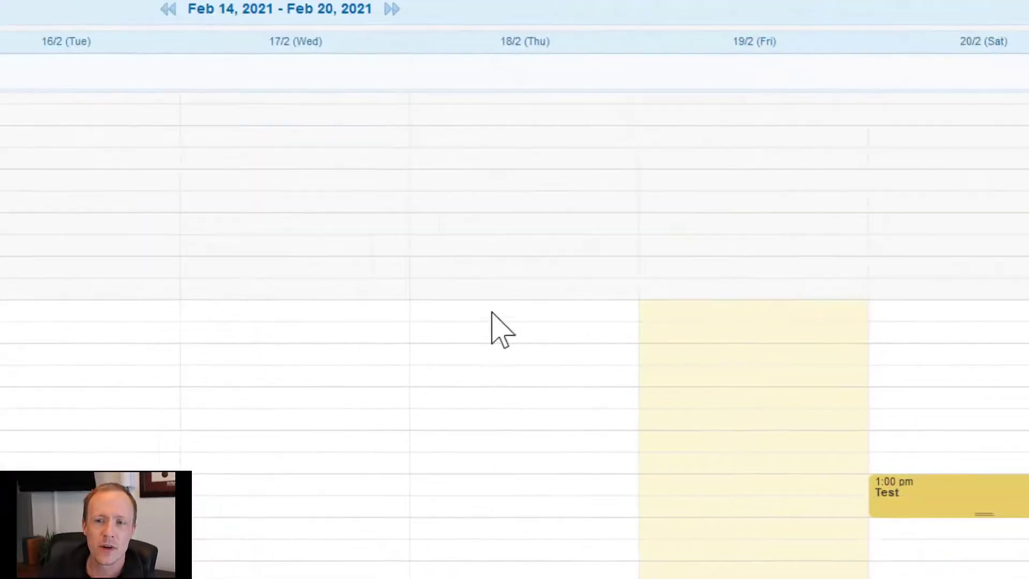
- View the Test event's details in Zoho Calendar and check its record in Event Creator's All Appointments report
{"action": "left_click", "coordinate": [826, 490]}
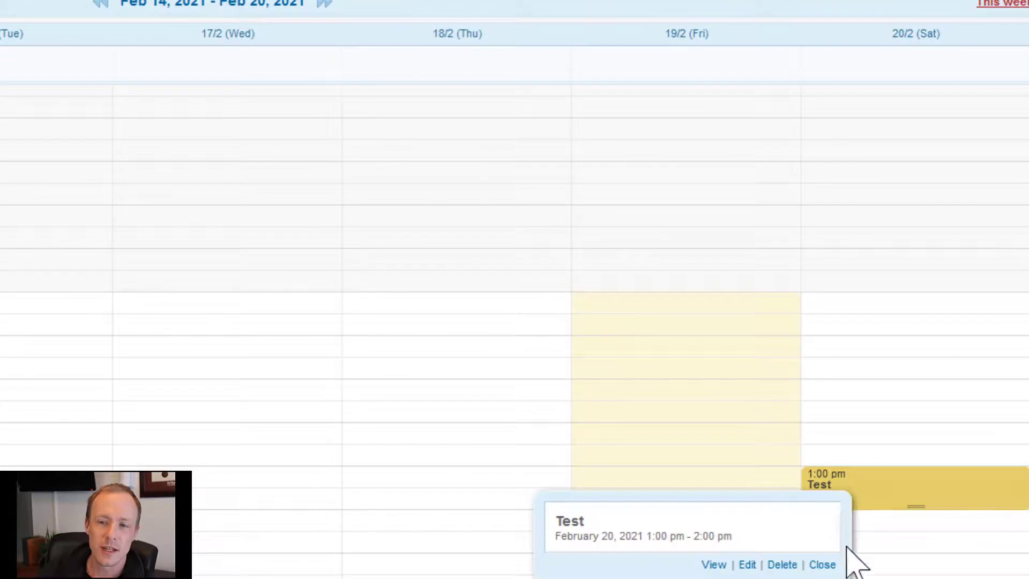
{"action": "left_click", "coordinate": [714, 566]}
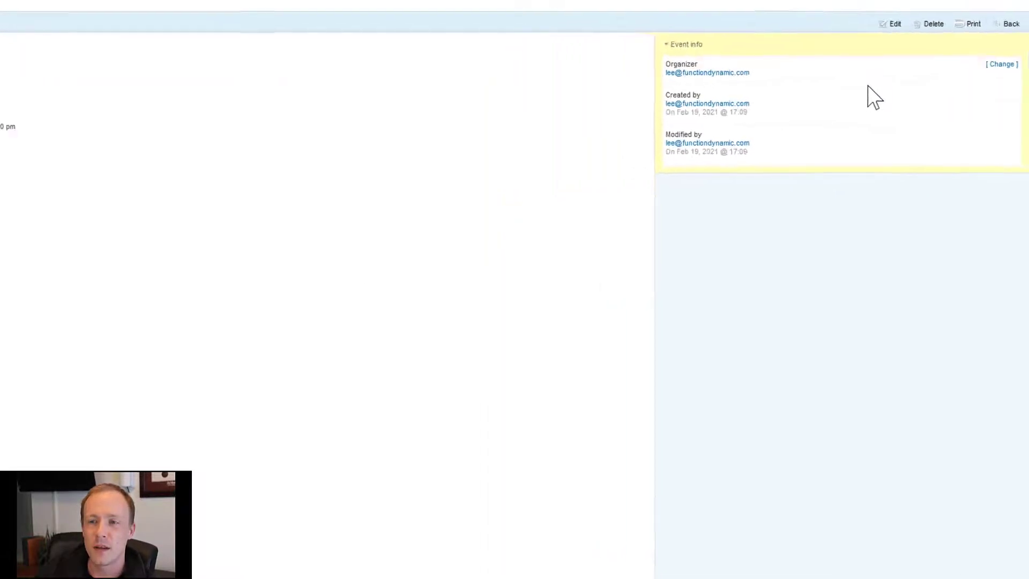
{"action": "left_click", "coordinate": [33, 10]}
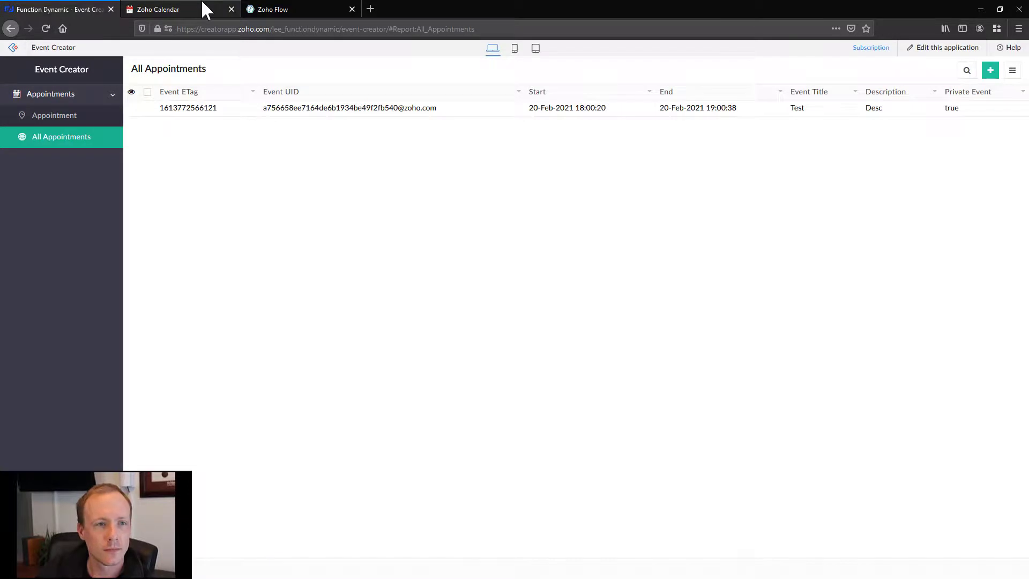
{"action": "left_click", "coordinate": [221, 9]}
- Return to Zoho Flow, close the Create Appointment flow, and create a new flow named Update
{"action": "left_click", "coordinate": [266, 10]}
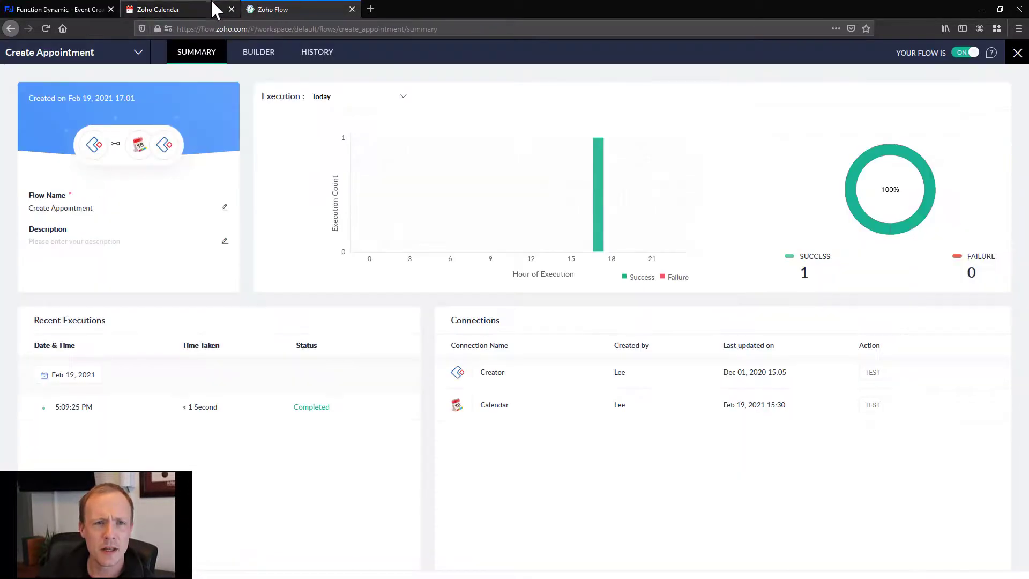
{"action": "left_click", "coordinate": [1016, 53]}
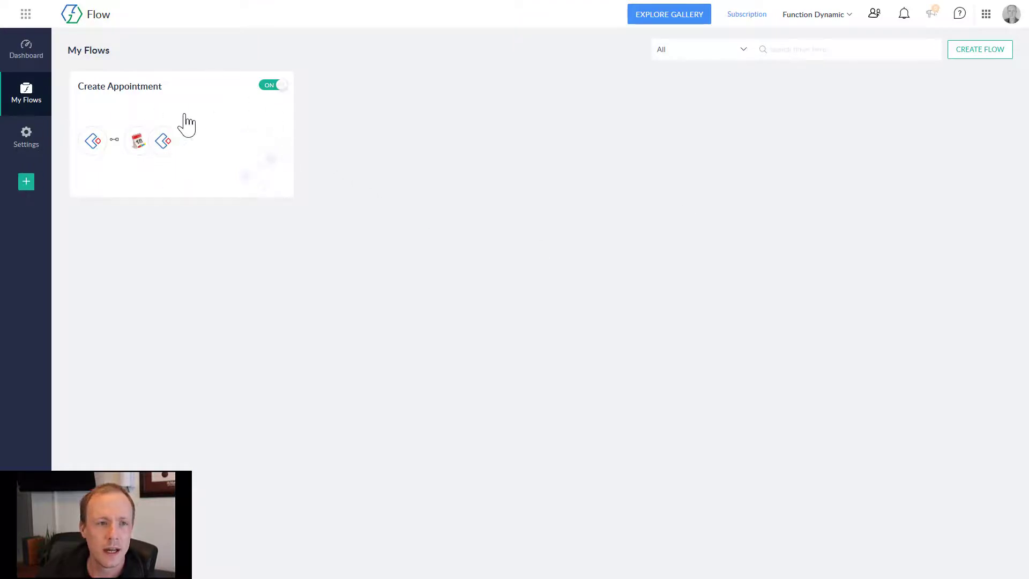
{"action": "left_click", "coordinate": [992, 56]}
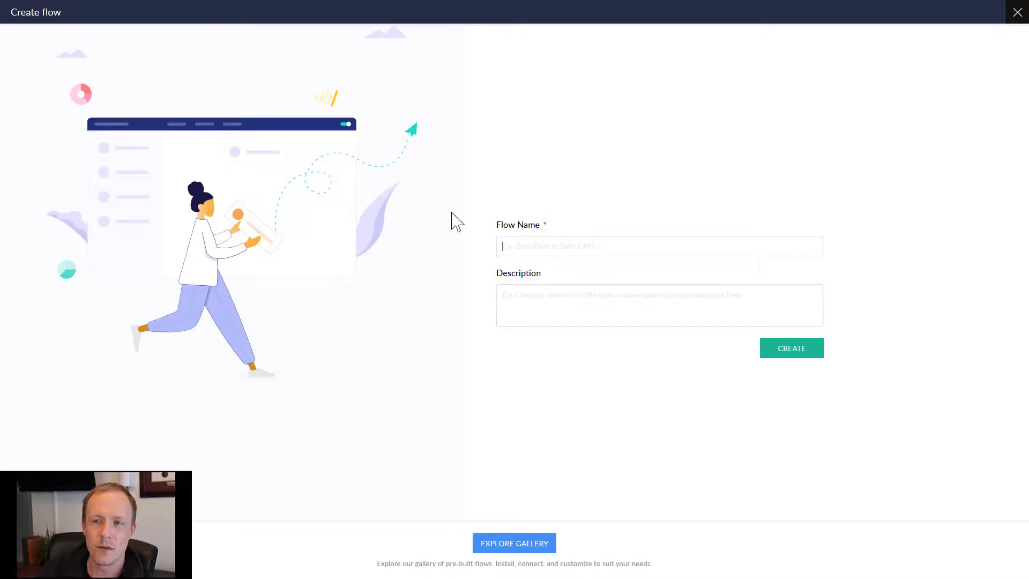
{"action": "left_click", "coordinate": [557, 240]}
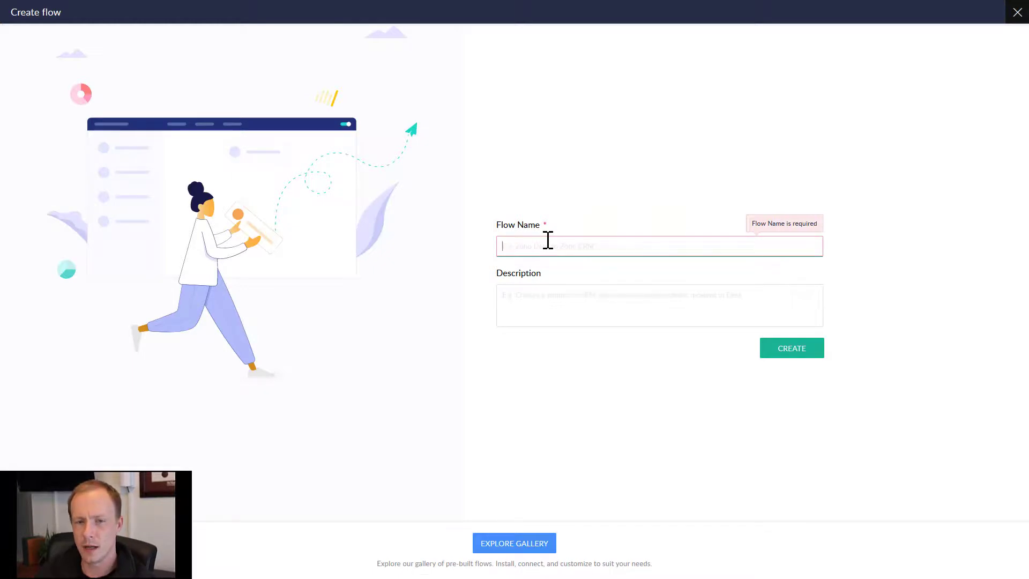
{"action": "type", "text": "Updat"}
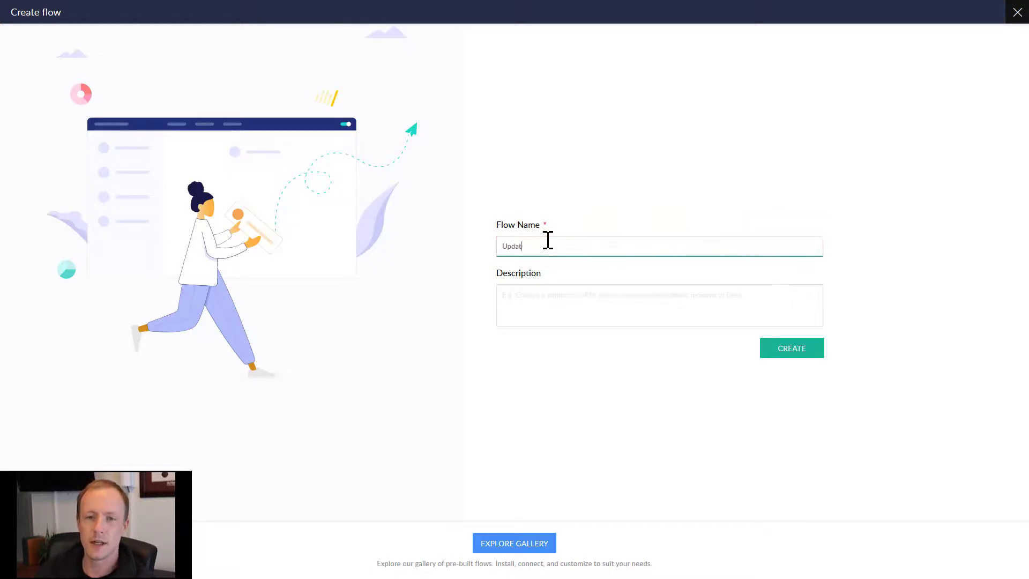
{"action": "type", "text": "e"}
{"action": "left_click", "coordinate": [778, 351]}
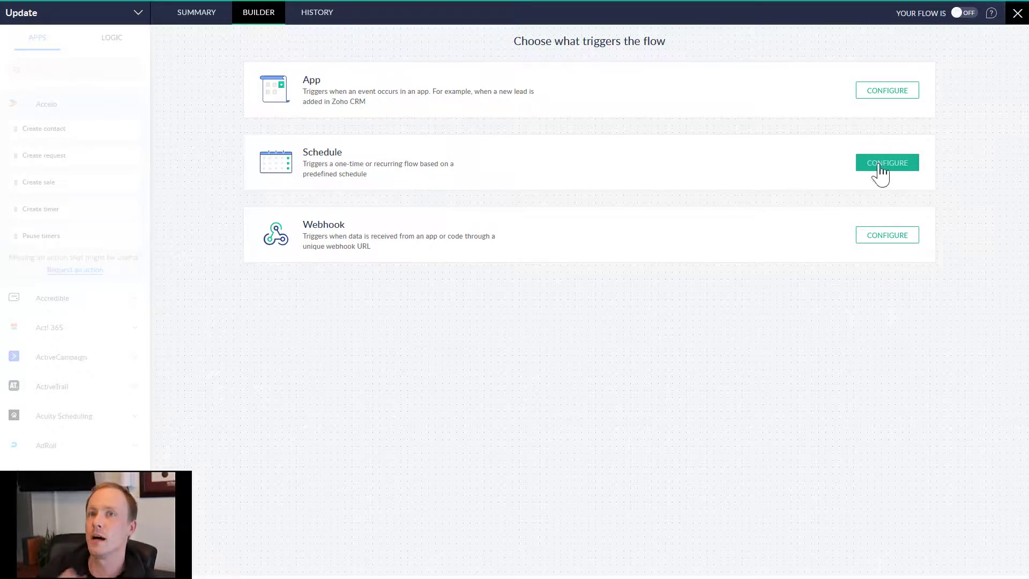
- Configure an app trigger for the Update flow using Zoho Creator's Record updated event
{"action": "left_click", "coordinate": [886, 90]}
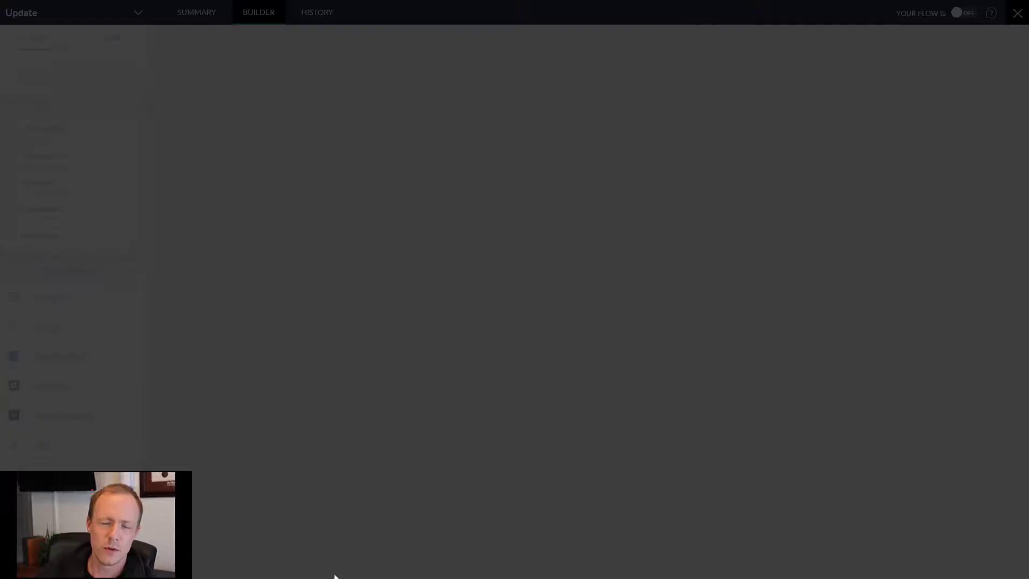
{"action": "left_click", "coordinate": [321, 57]}
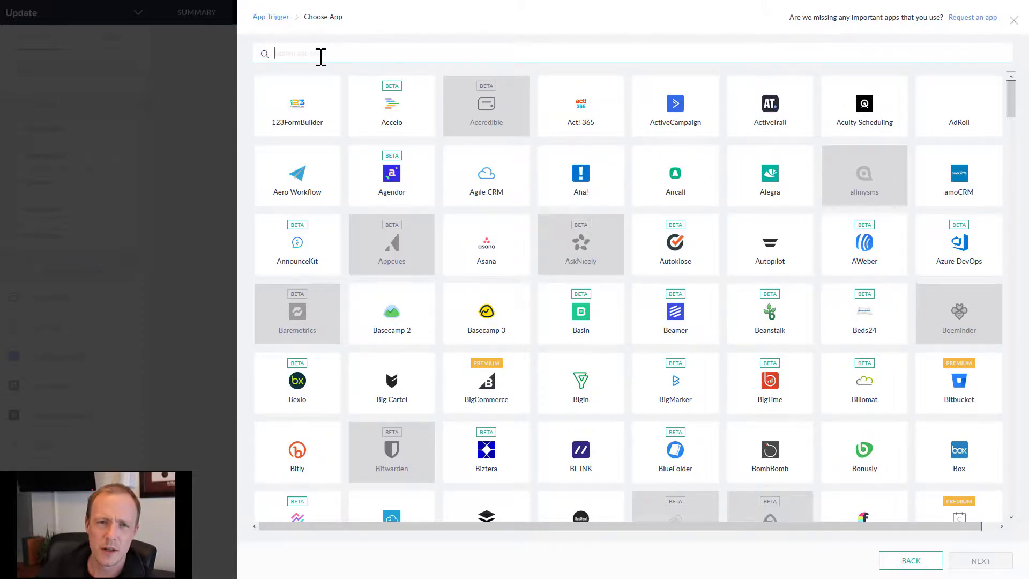
{"action": "type", "text": "crea"}
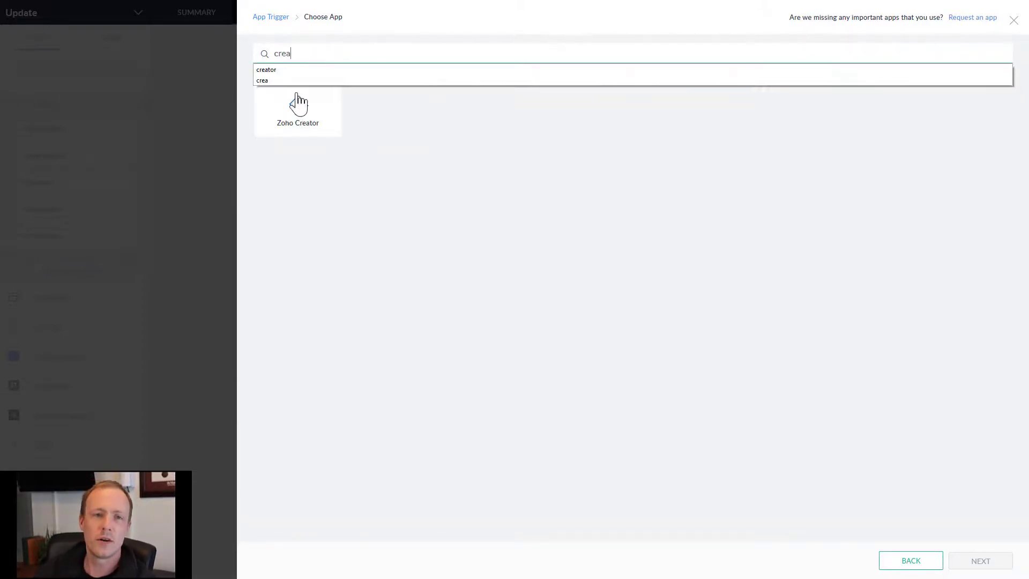
{"action": "left_click", "coordinate": [302, 122]}
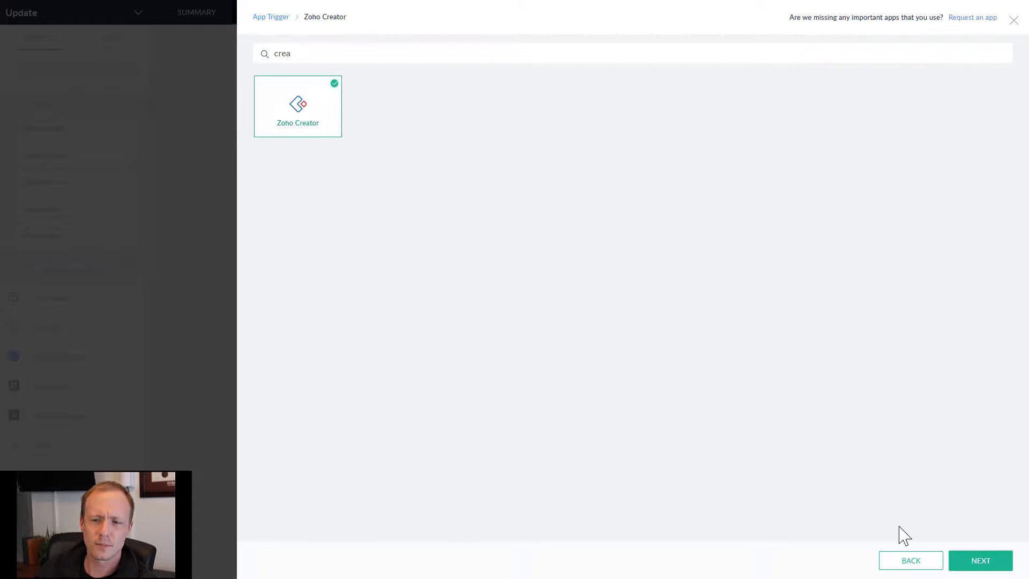
{"action": "left_click", "coordinate": [981, 561]}
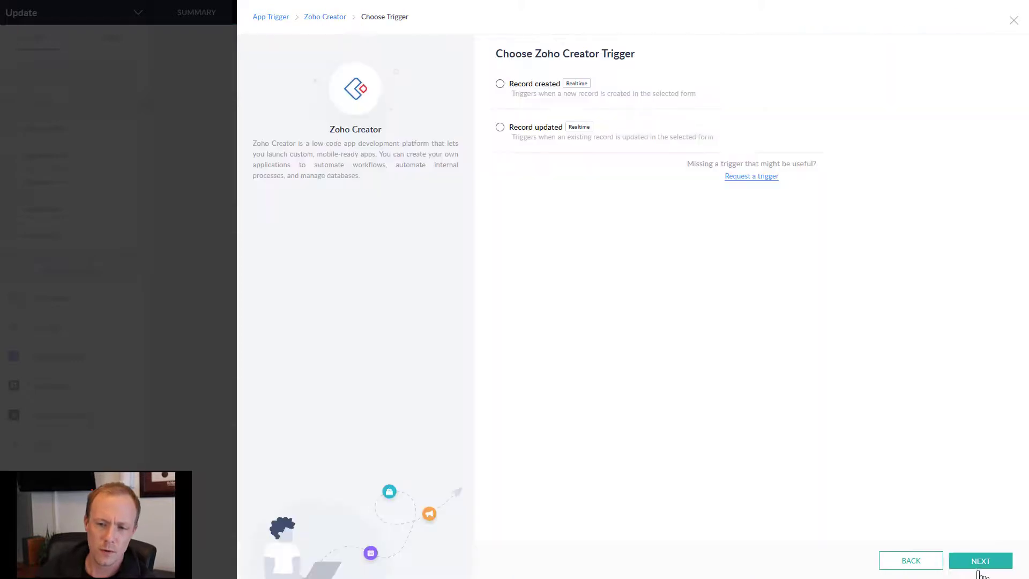
{"action": "left_click", "coordinate": [499, 129]}
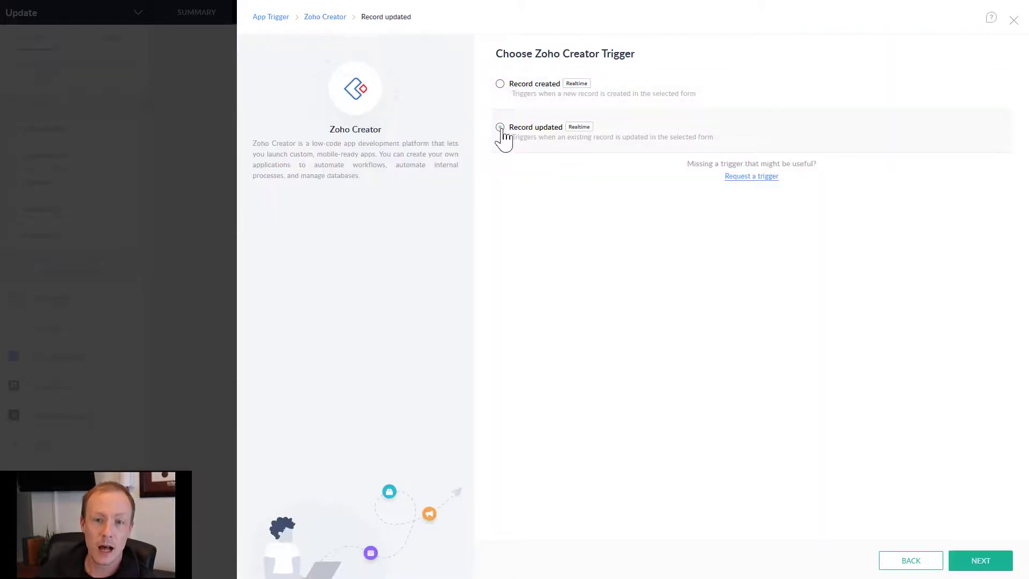
{"action": "left_click", "coordinate": [978, 560]}
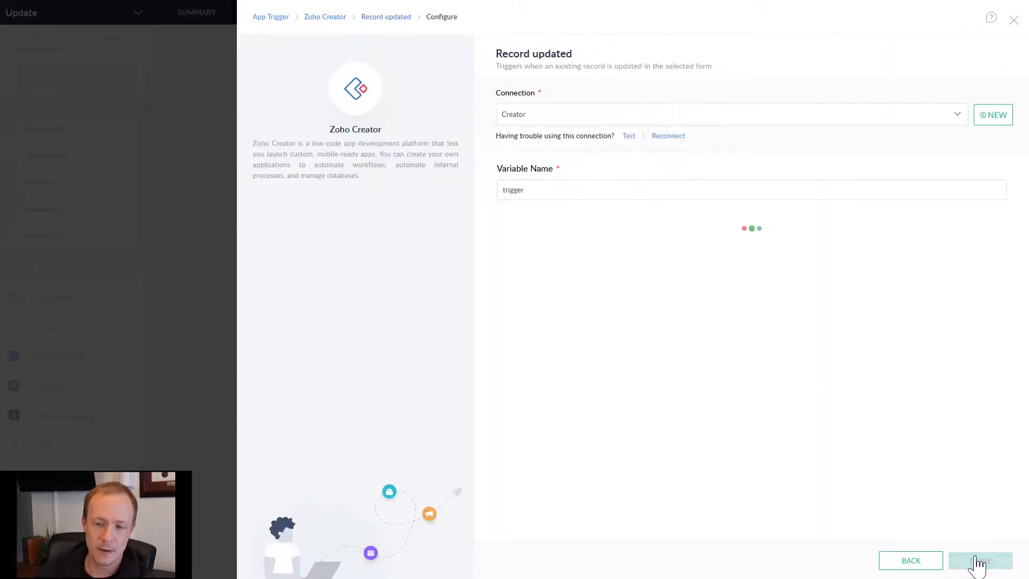
- Name the trigger variable appointment, select the Event Creator application with its Appointment form, and save the trigger
{"action": "left_click", "coordinate": [549, 196]}
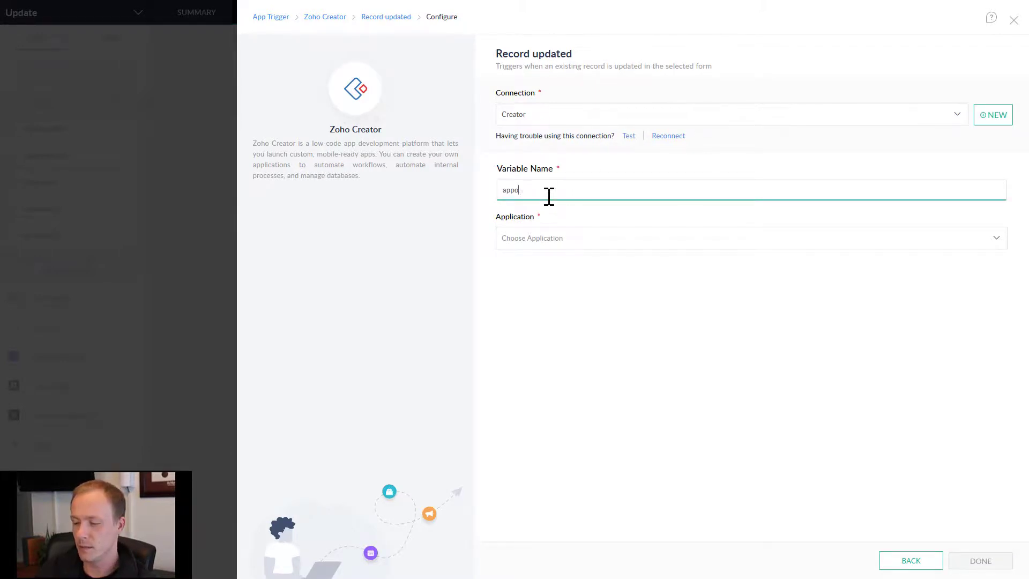
{"action": "type", "text": "appointment"}
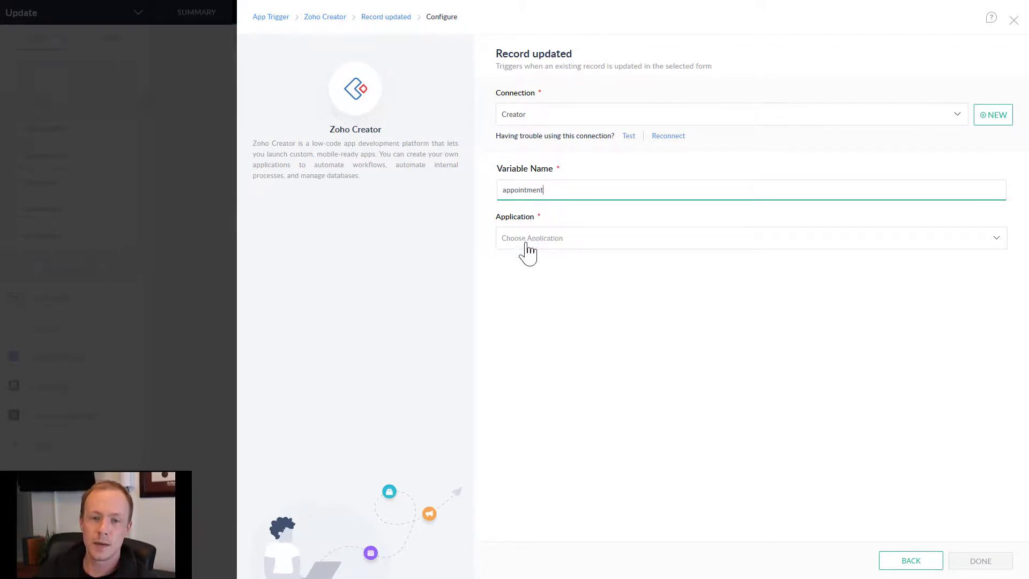
{"action": "left_click", "coordinate": [524, 242]}
{"action": "left_click", "coordinate": [514, 281]}
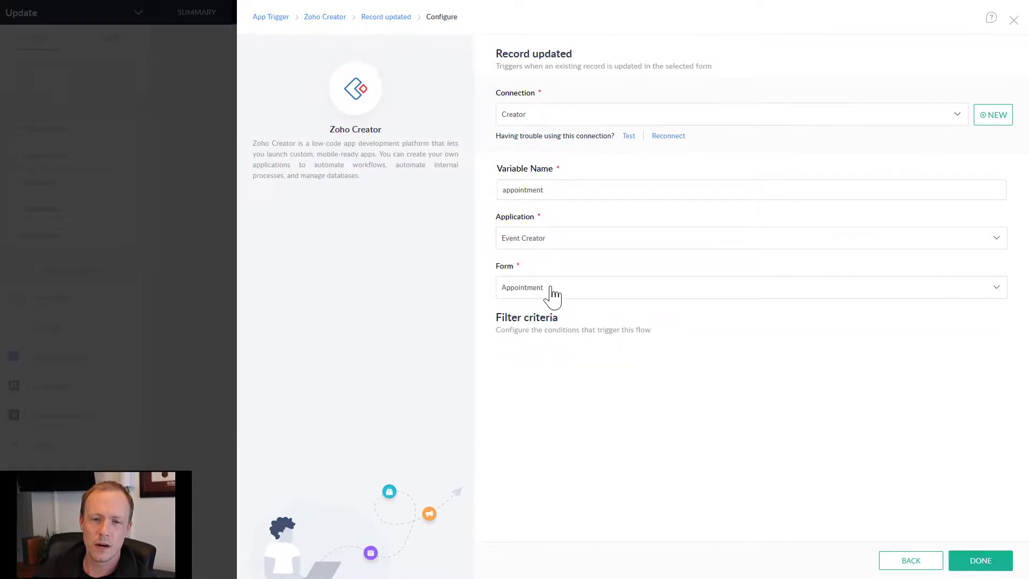
{"action": "left_click", "coordinate": [974, 561]}
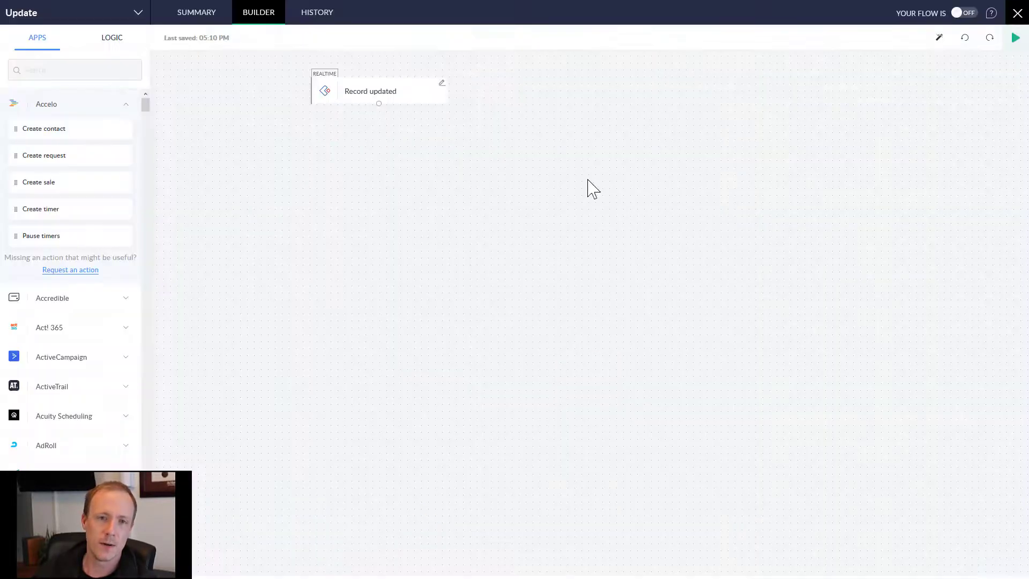
- Add Zoho Calendar's Update event action below the Record updated trigger and name its variable event
{"action": "left_click", "coordinate": [76, 72]}
{"action": "type", "text": "calen"}
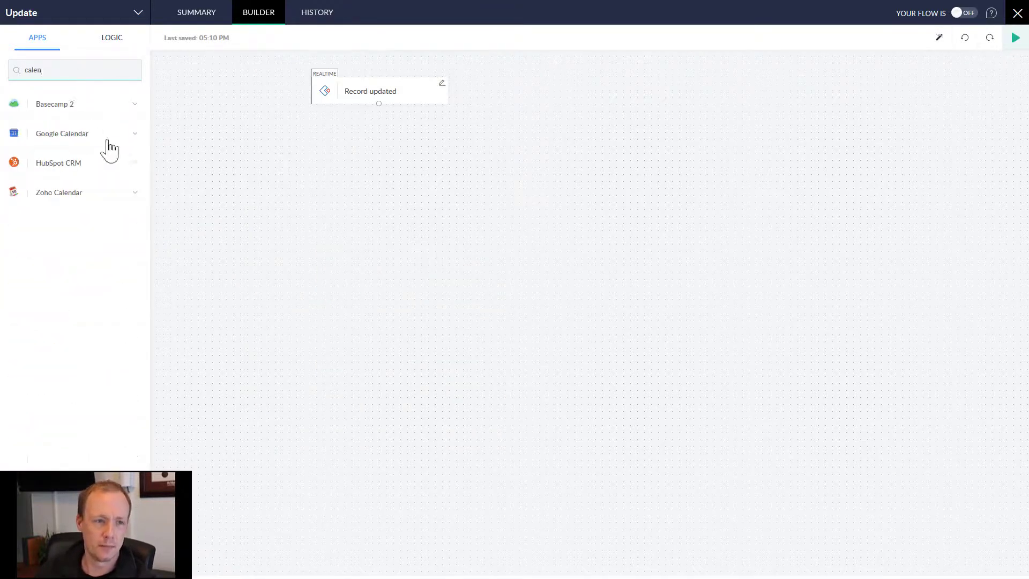
{"action": "left_click", "coordinate": [60, 194]}
{"action": "left_click_drag", "start_coordinate": [47, 297], "coordinate": [432, 153]}
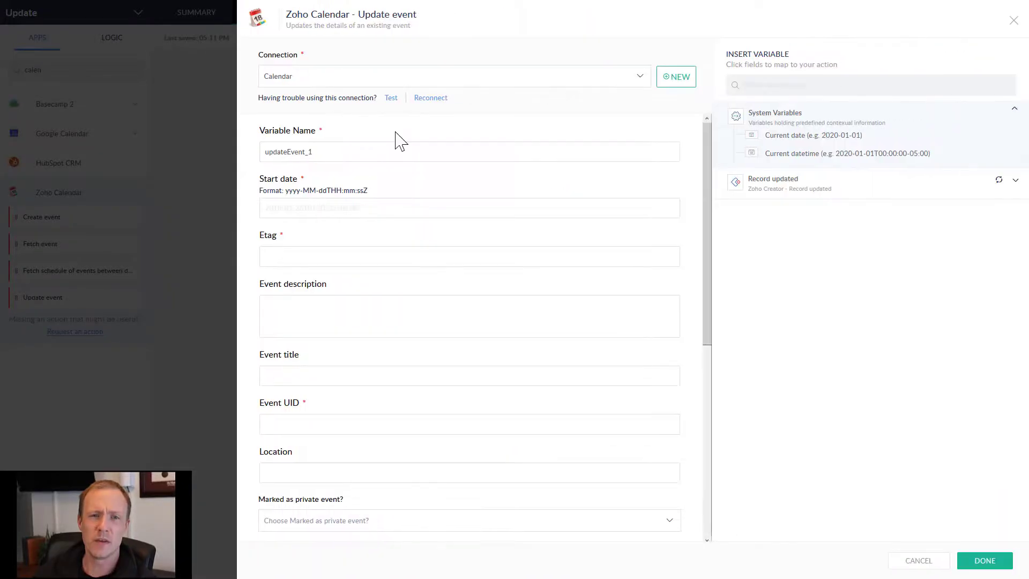
{"action": "left_click", "coordinate": [324, 155]}
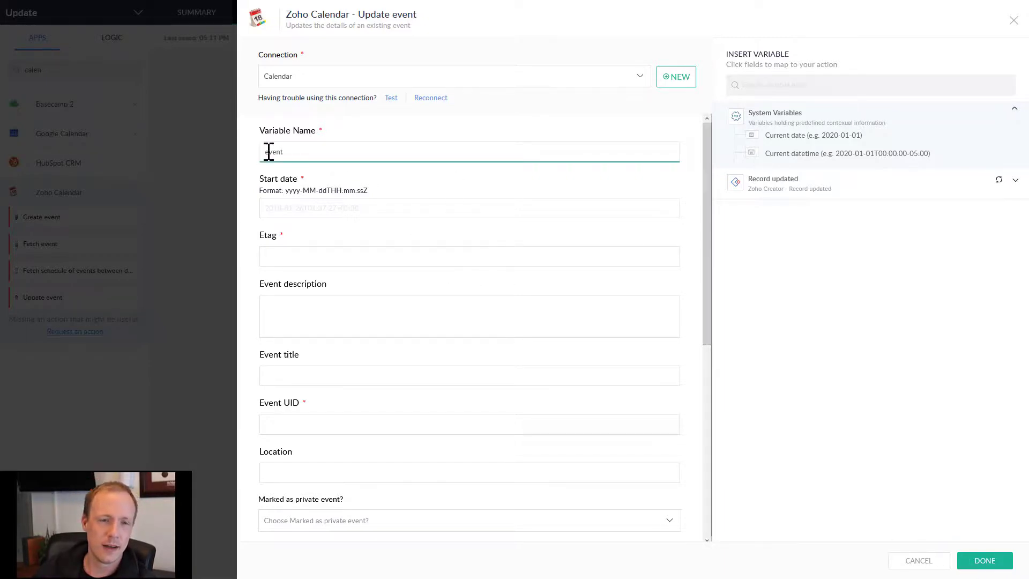
- Map the action's Start date to the trigger's Start String and its Etag to Event ETag
{"action": "left_click", "coordinate": [309, 206]}
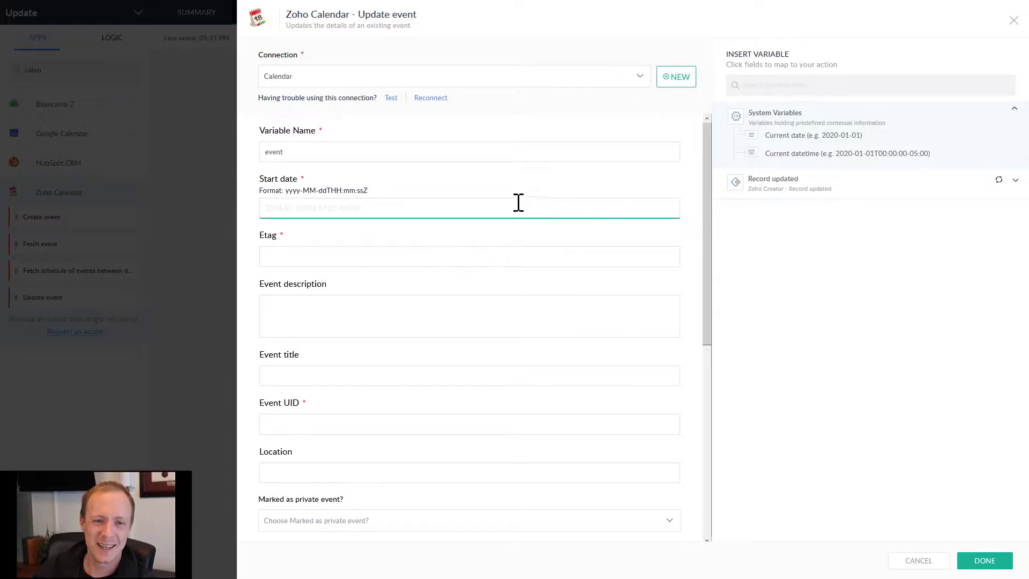
{"action": "left_click", "coordinate": [784, 187]}
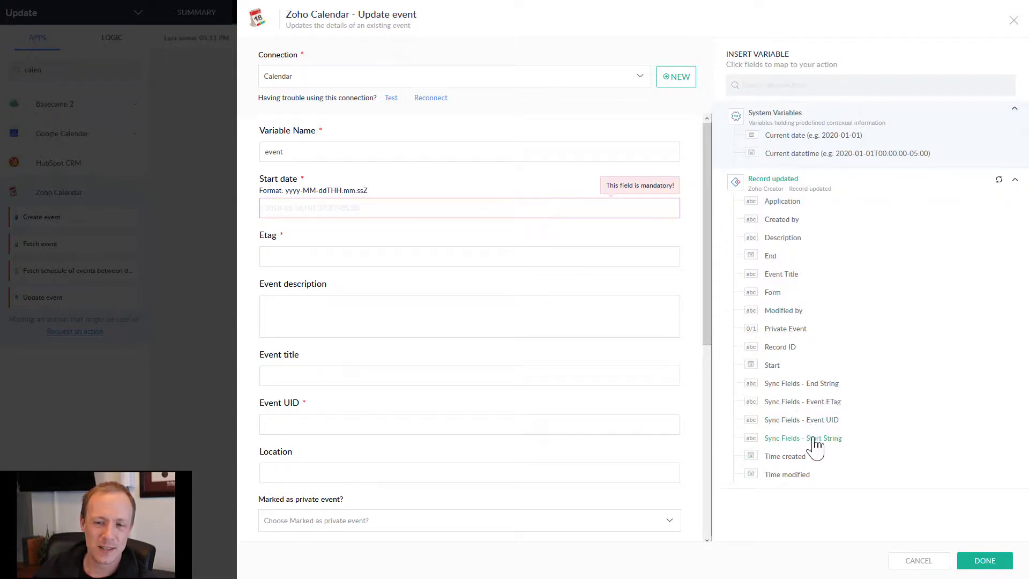
{"action": "left_click", "coordinate": [814, 438]}
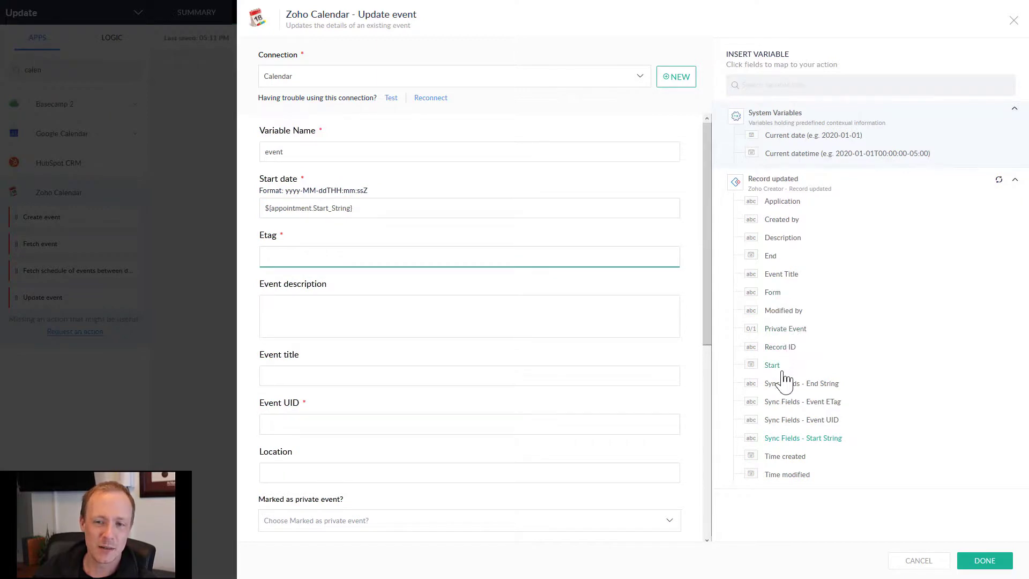
{"action": "left_click", "coordinate": [802, 402]}
- Map the Event description, Event title and Event UID to the trigger's Description, Event Title and Event UID variables
{"action": "left_click", "coordinate": [321, 306]}
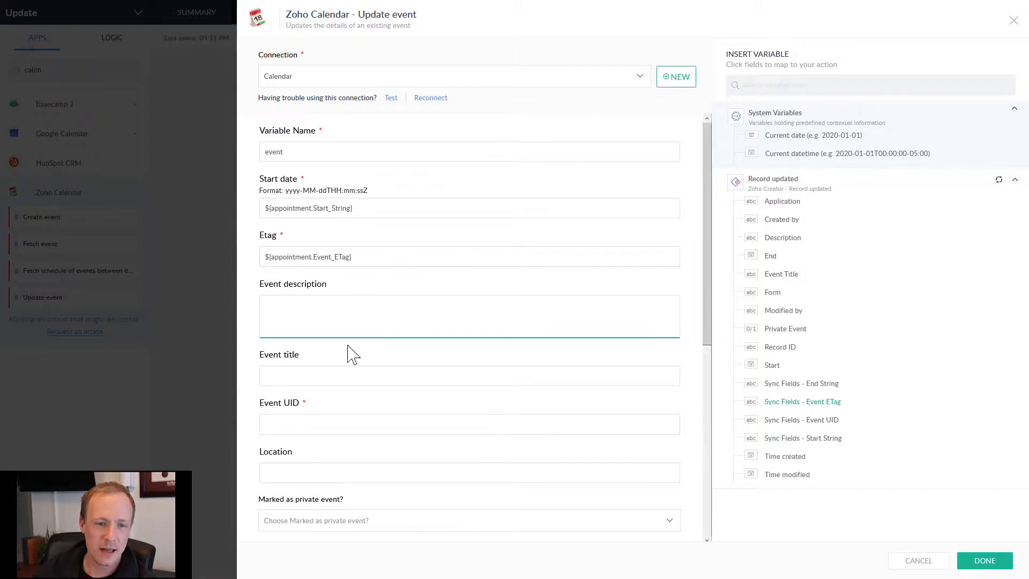
{"action": "scroll", "coordinate": [346, 348], "scroll_direction": "down", "scroll_amount": 3}
{"action": "scroll", "coordinate": [336, 276], "scroll_direction": "up", "scroll_amount": 2}
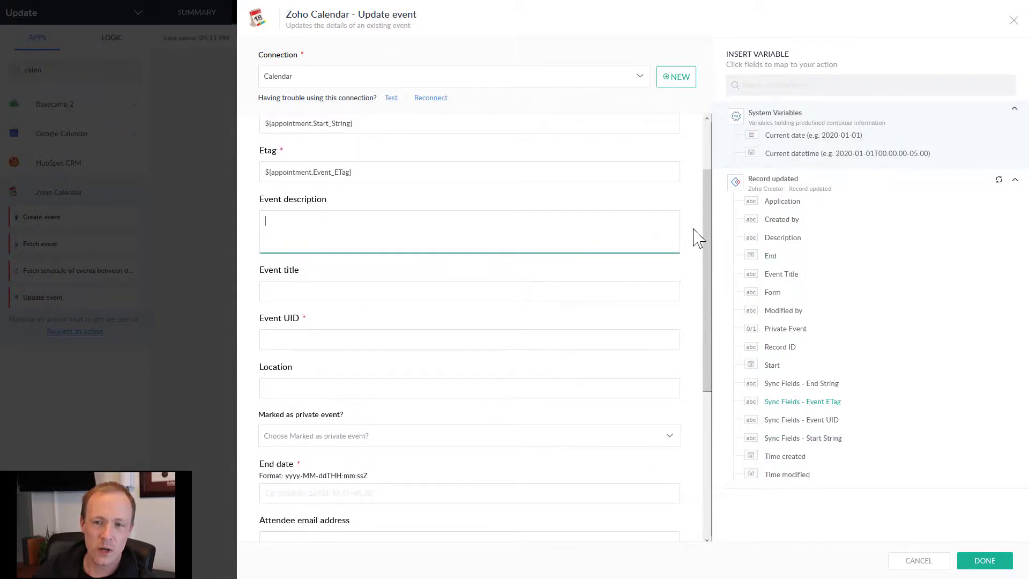
{"action": "left_click", "coordinate": [787, 239]}
{"action": "left_click", "coordinate": [359, 286]}
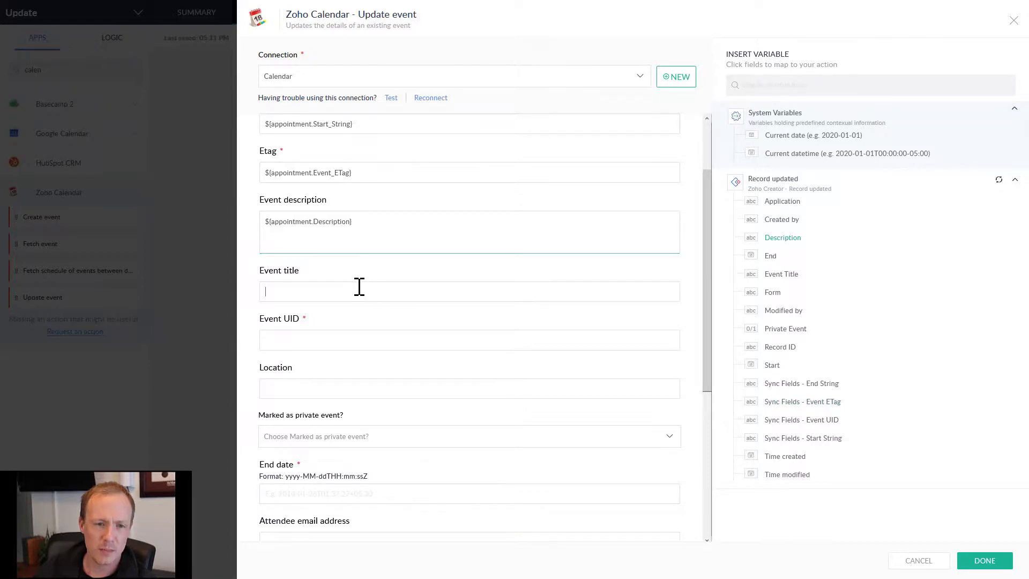
{"action": "left_click", "coordinate": [781, 275]}
{"action": "left_click", "coordinate": [381, 337]}
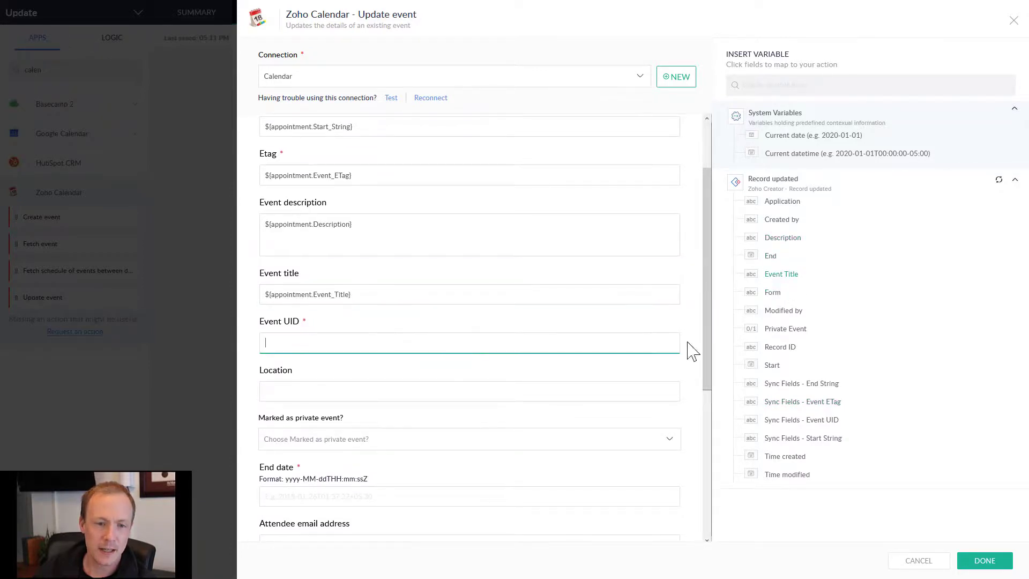
{"action": "left_click", "coordinate": [819, 420]}
- Map the End date to the trigger's End String and choose Demo as the calendar
{"action": "scroll", "coordinate": [331, 391], "scroll_direction": "down", "scroll_amount": 4}
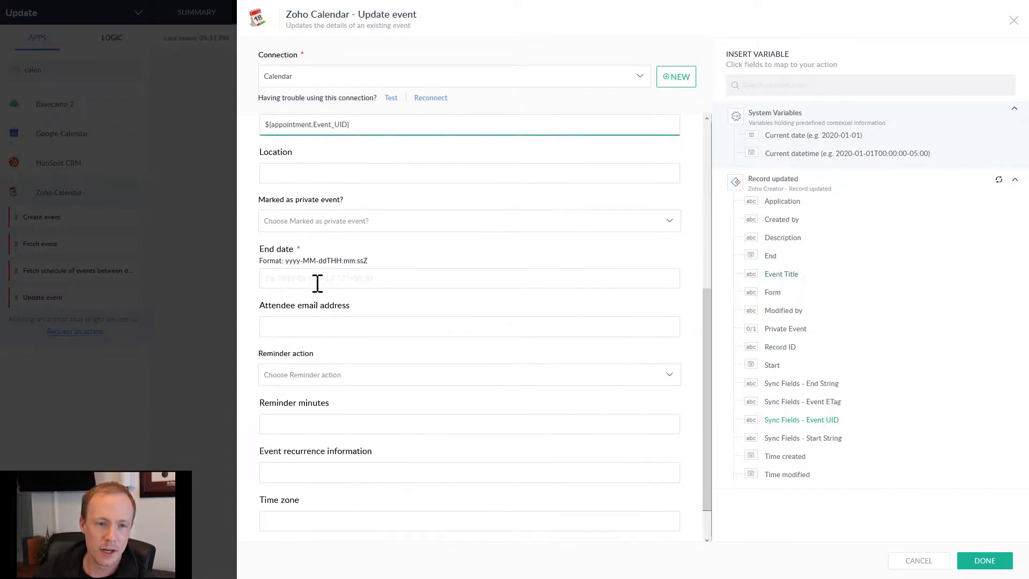
{"action": "left_click", "coordinate": [306, 280]}
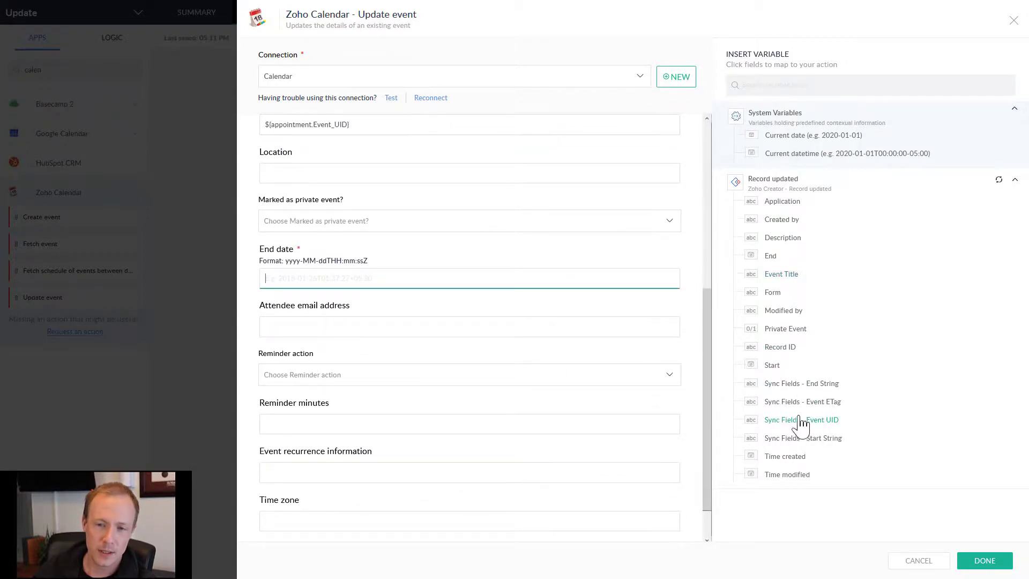
{"action": "left_click", "coordinate": [790, 383]}
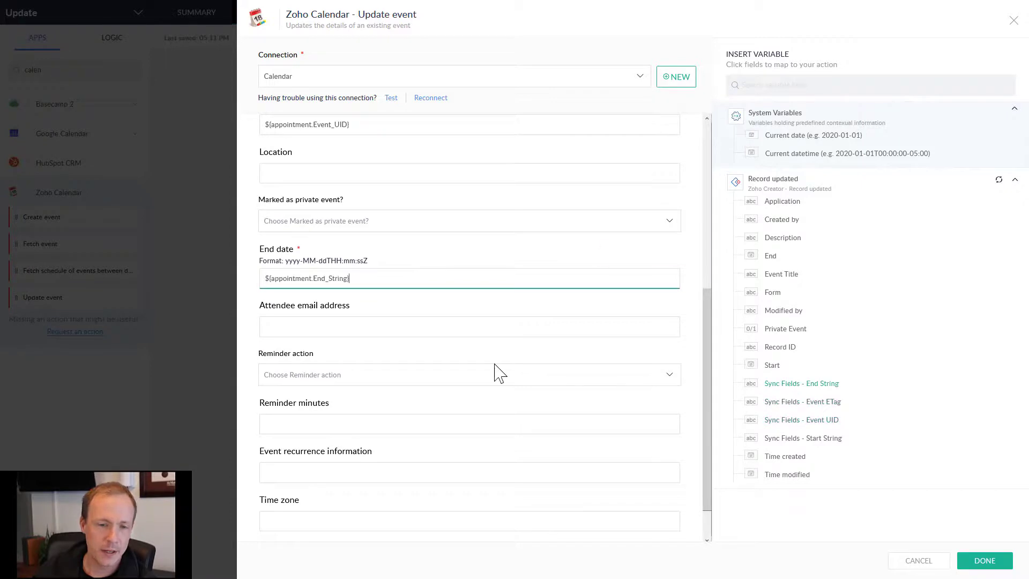
{"action": "scroll", "coordinate": [423, 370], "scroll_direction": "down", "scroll_amount": 1}
{"action": "left_click", "coordinate": [322, 527]}
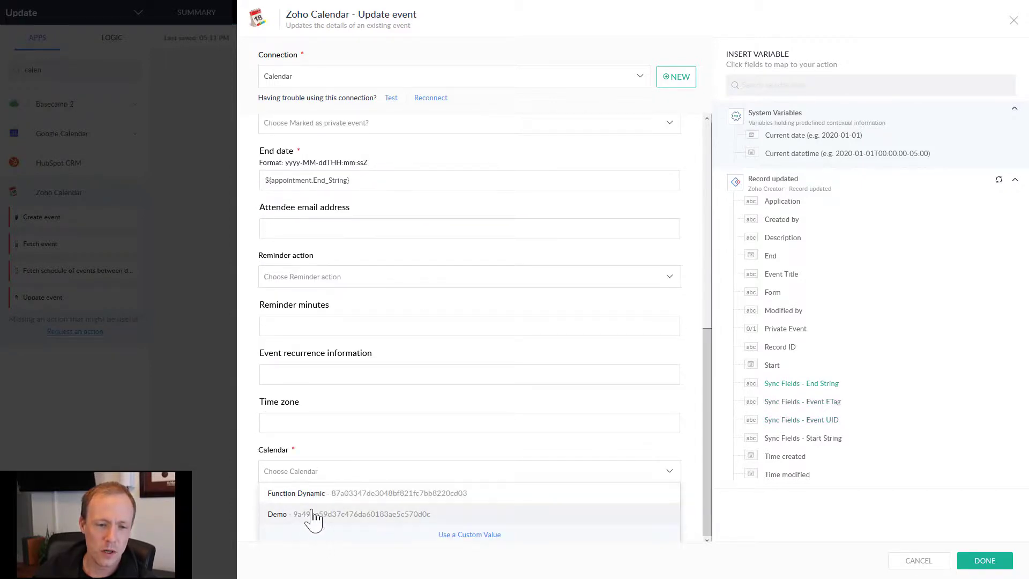
{"action": "left_click", "coordinate": [306, 515]}
{"action": "scroll", "coordinate": [453, 422], "scroll_direction": "up", "scroll_amount": 7}
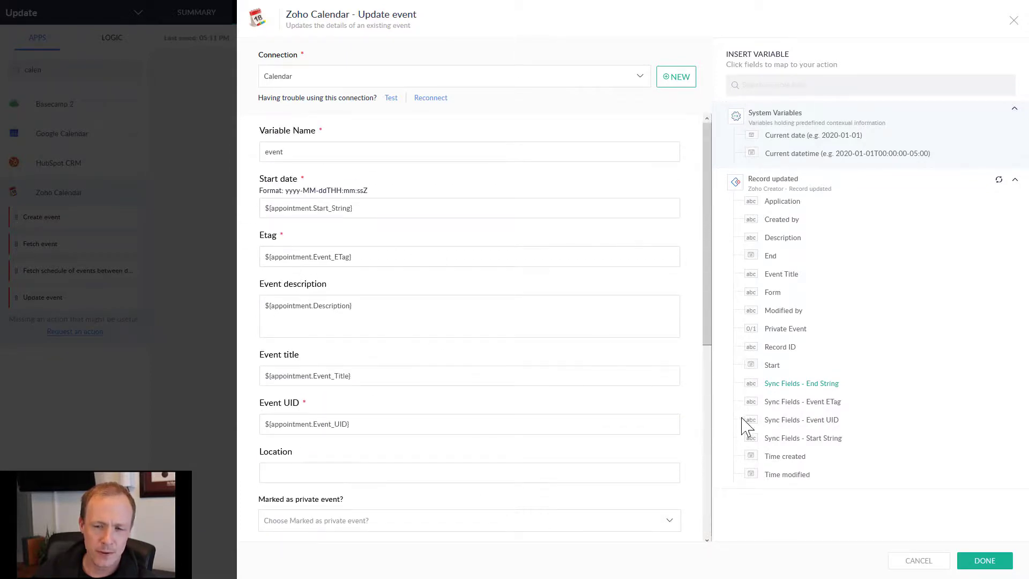
- Save the Update event action's settings and switch on the Update flow
{"action": "left_click", "coordinate": [985, 560]}
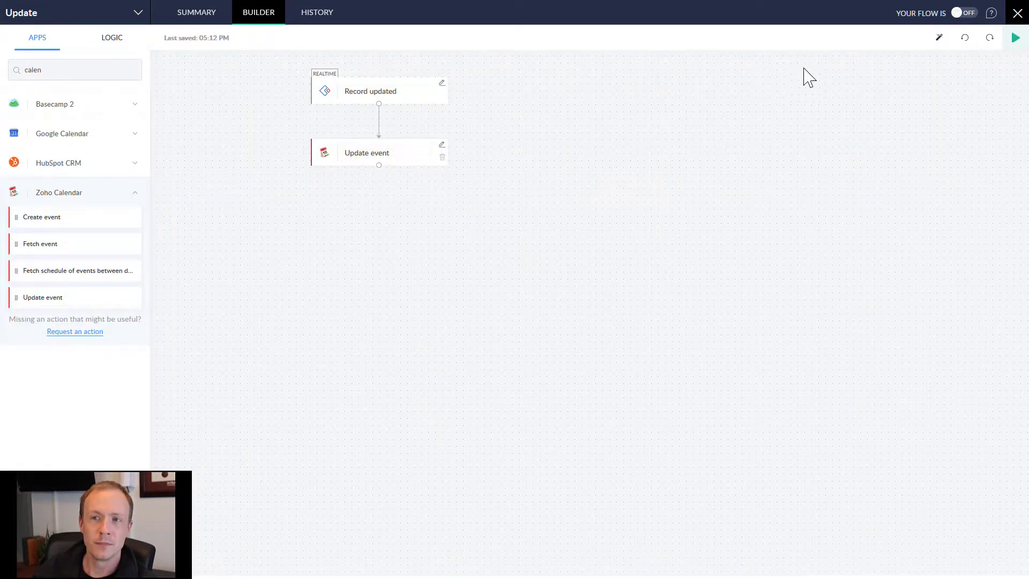
{"action": "left_click", "coordinate": [964, 12]}
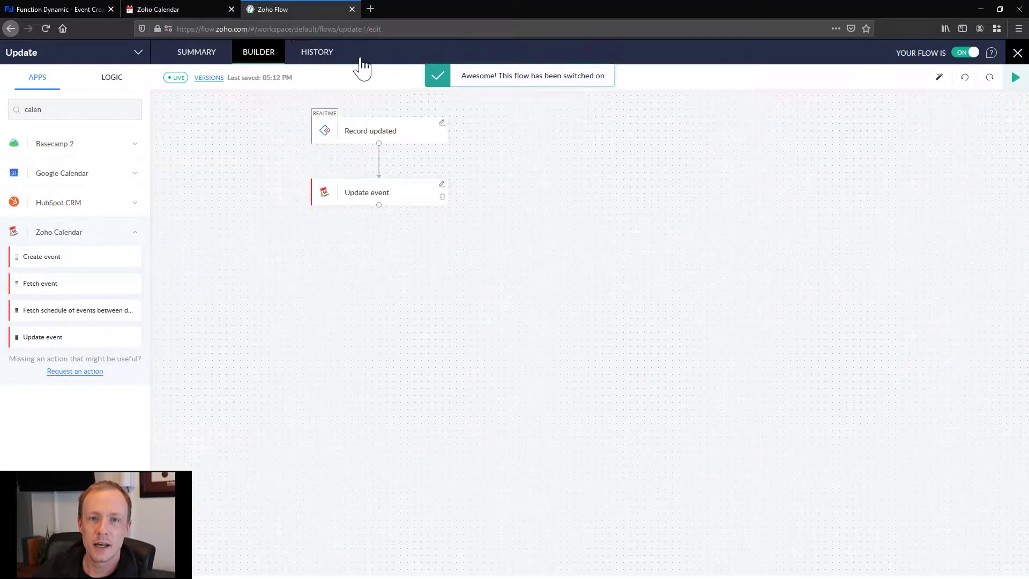
- In Zoho Creator, open the Test appointment for editing and move its Start to 21-Feb-2021, keeping the time 18:00:20
{"action": "left_click", "coordinate": [300, 8]}
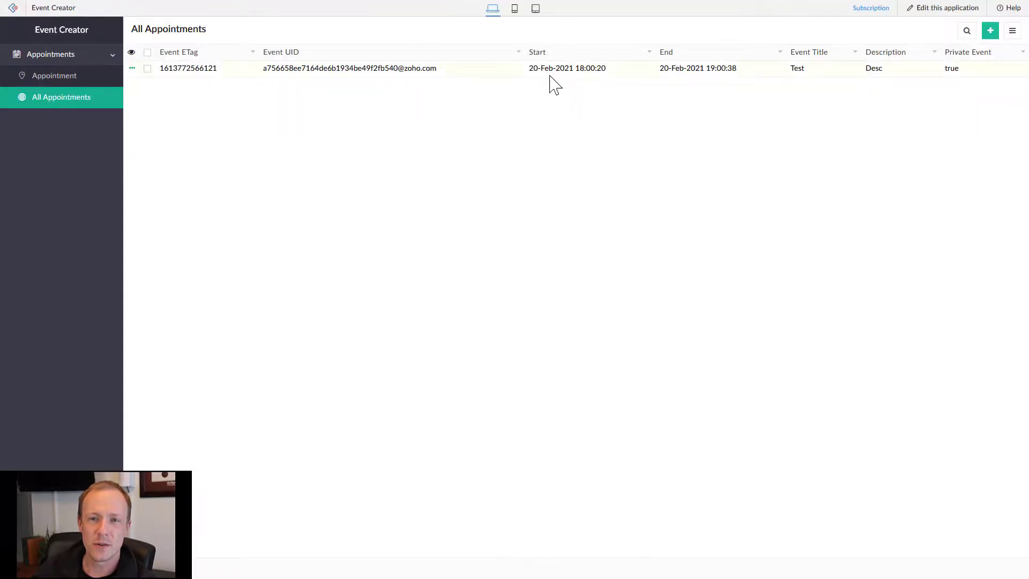
{"action": "left_click", "coordinate": [549, 70]}
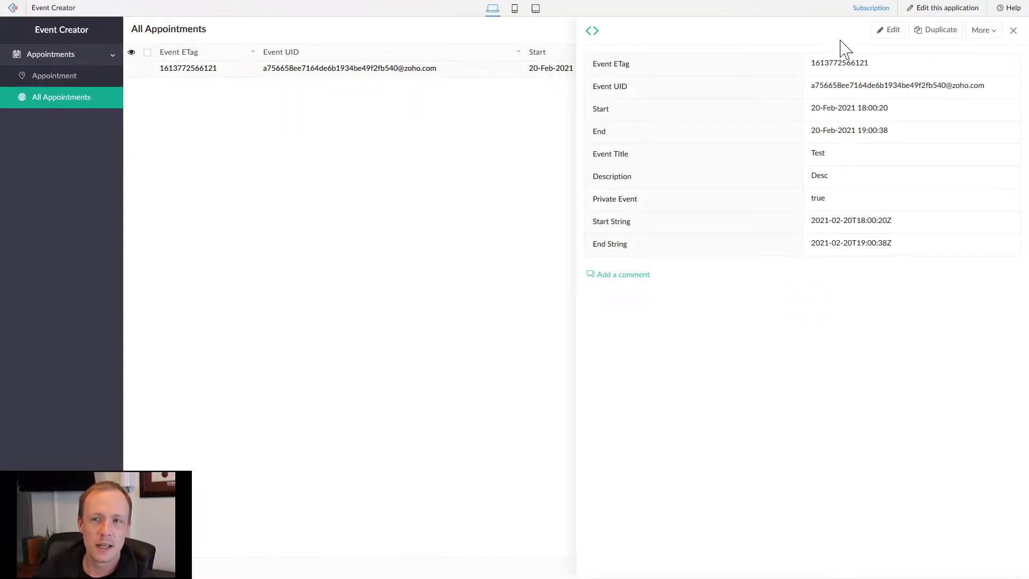
{"action": "left_click", "coordinate": [873, 35]}
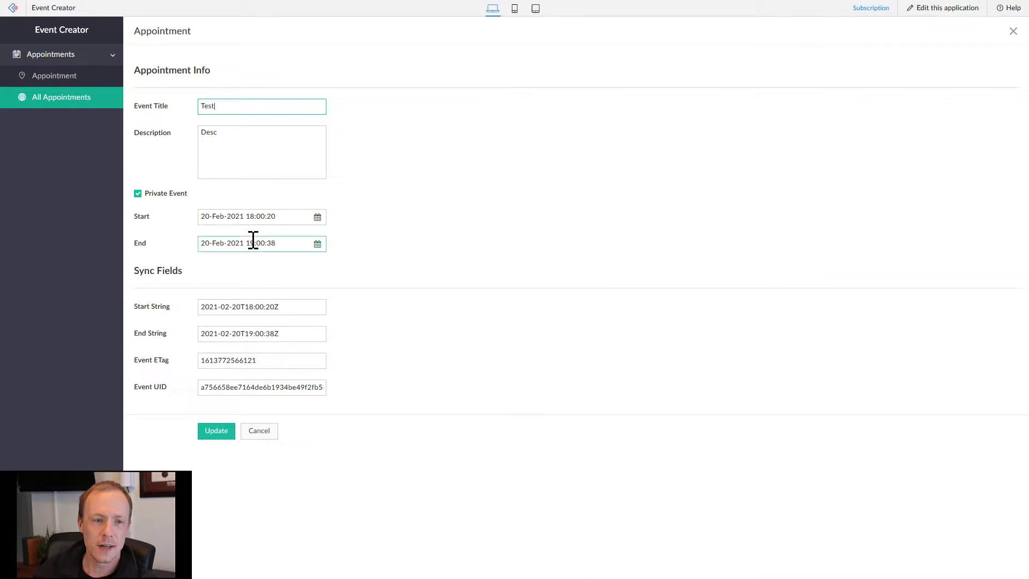
{"action": "left_click", "coordinate": [316, 218]}
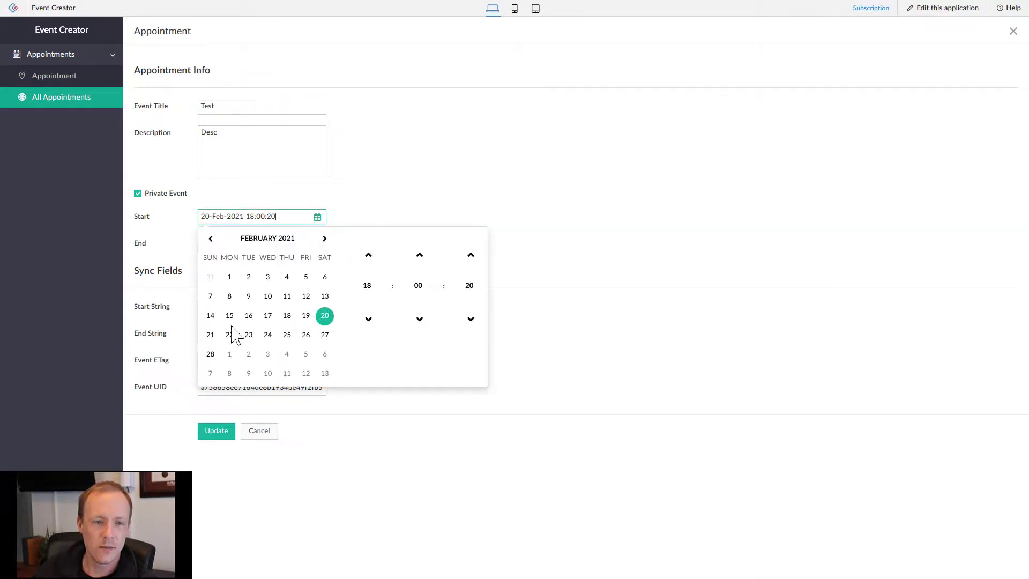
{"action": "left_click", "coordinate": [211, 335]}
{"action": "left_click", "coordinate": [471, 455]}
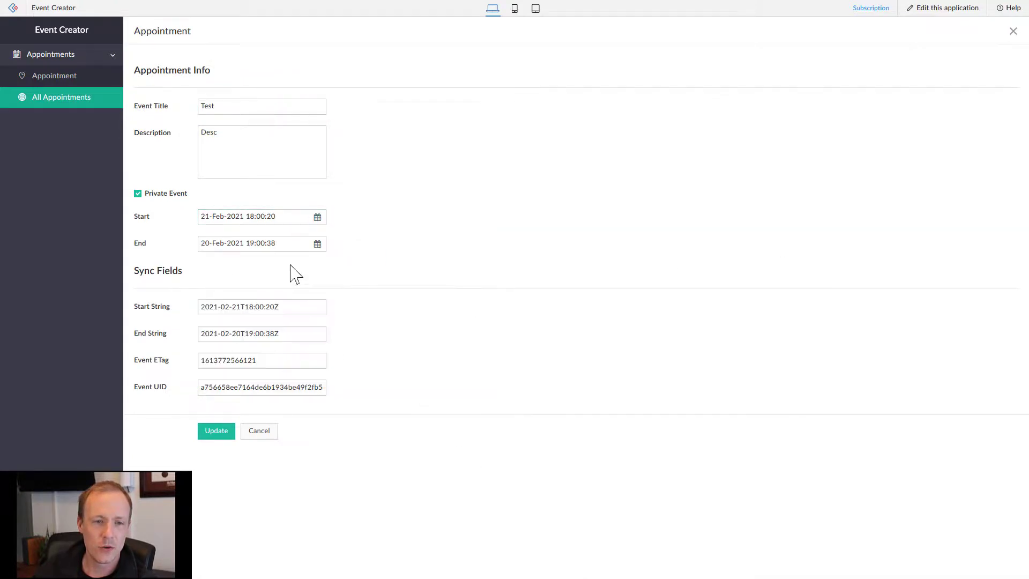
- Move the appointment's End to 21-Feb-2021, keeping the time 19:00:38, and update the record
{"action": "left_click", "coordinate": [276, 249]}
{"action": "left_click", "coordinate": [210, 361]}
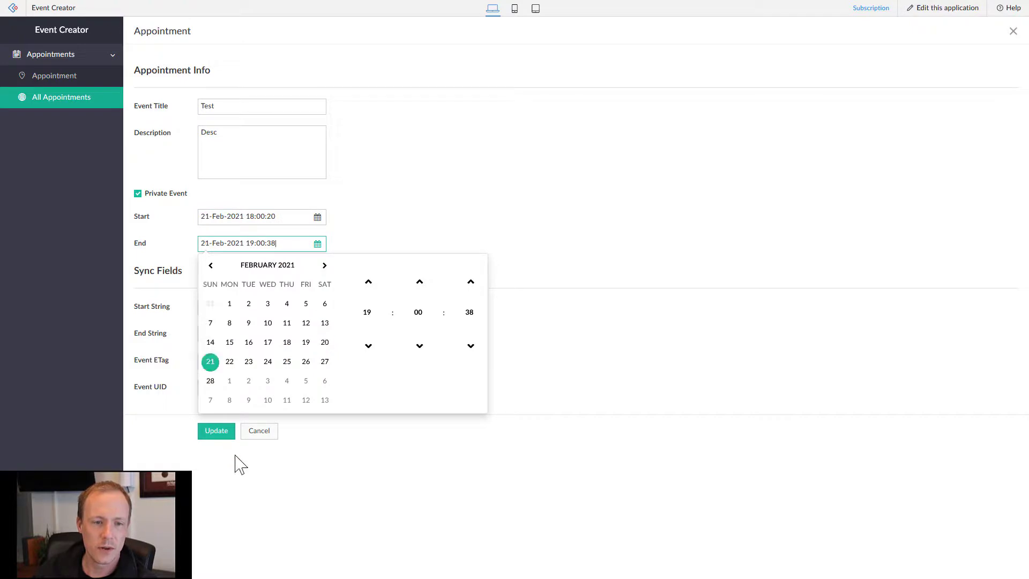
{"action": "left_click", "coordinate": [255, 488]}
{"action": "left_click", "coordinate": [217, 433]}
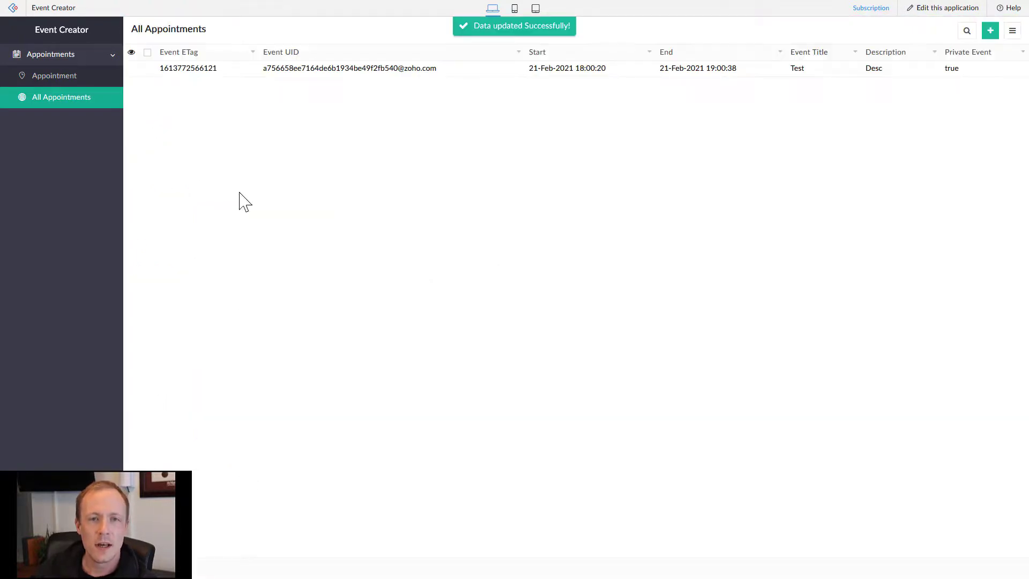
- In Zoho Calendar, leave the event details, reload the calendar and check the week of Feb 21 to 27, 2021 for the Test event
{"action": "mouse_move", "coordinate": [439, 7]}
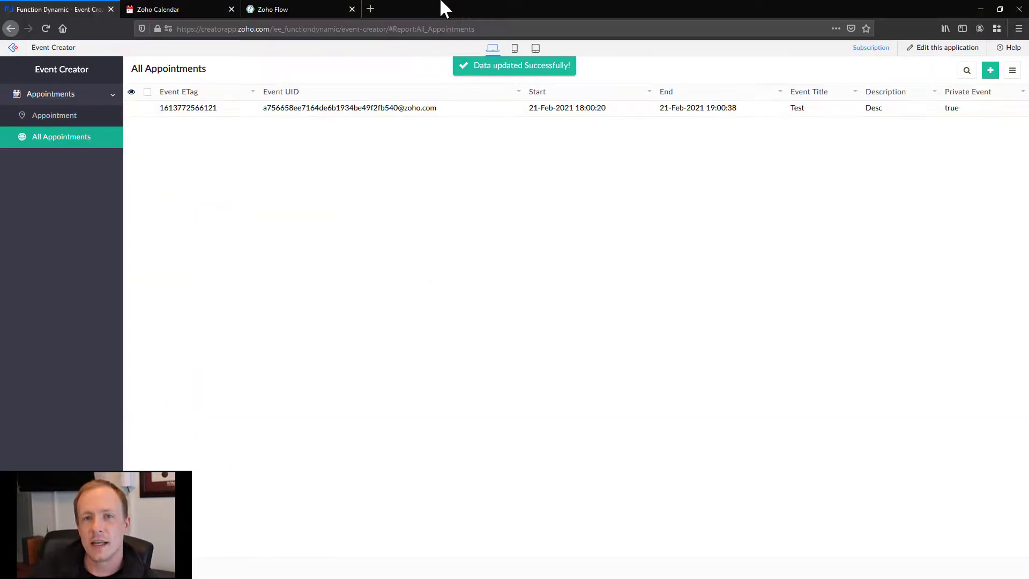
{"action": "left_click", "coordinate": [305, 10]}
{"action": "left_click", "coordinate": [165, 10]}
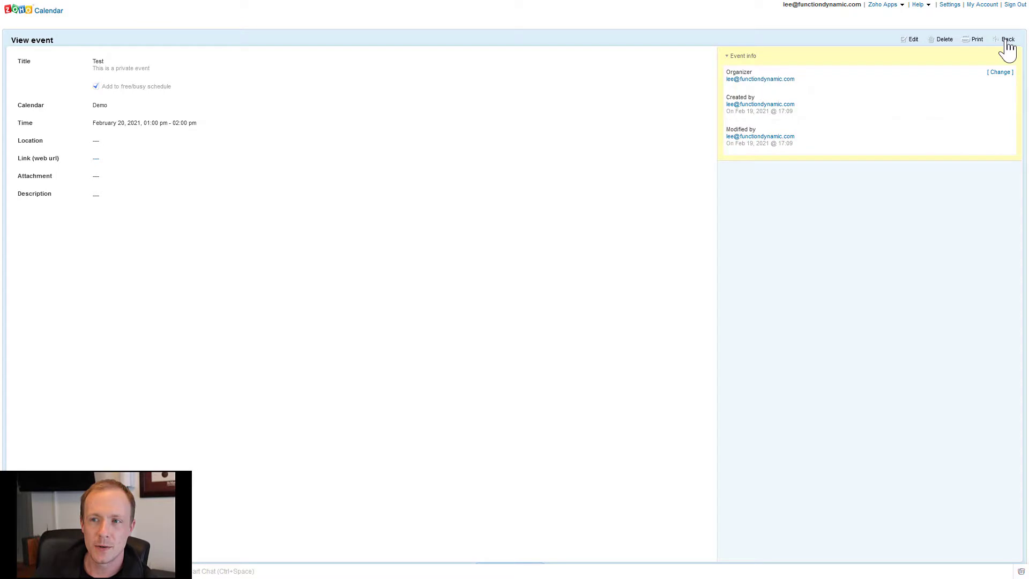
{"action": "left_click", "coordinate": [1007, 41]}
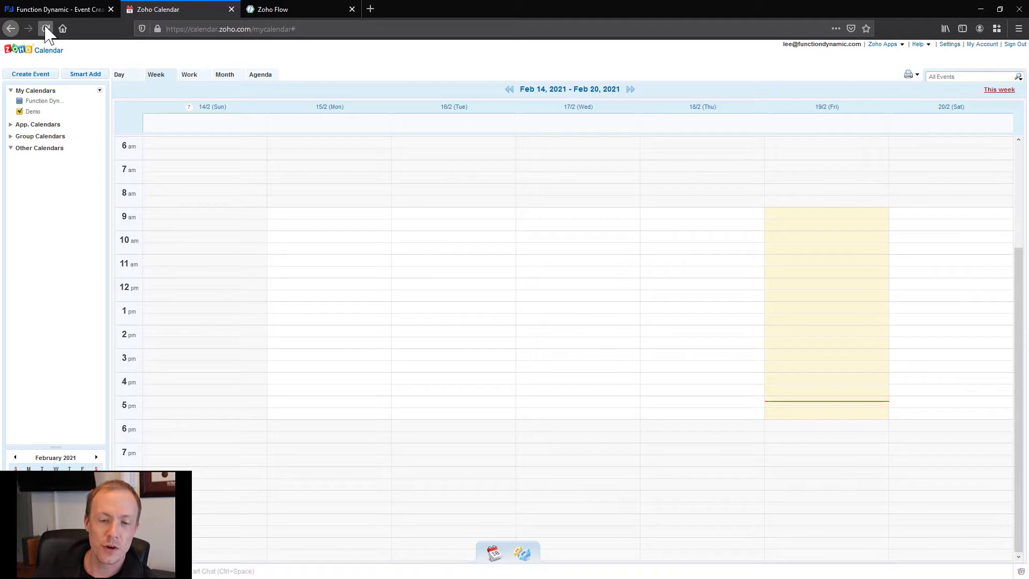
{"action": "left_click", "coordinate": [46, 30]}
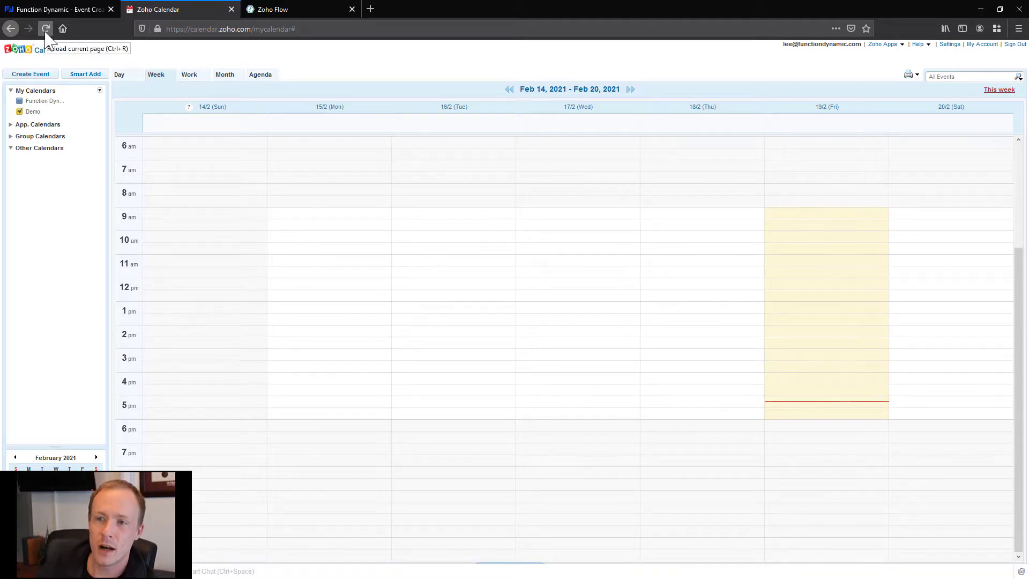
{"action": "key", "text": "F11"}
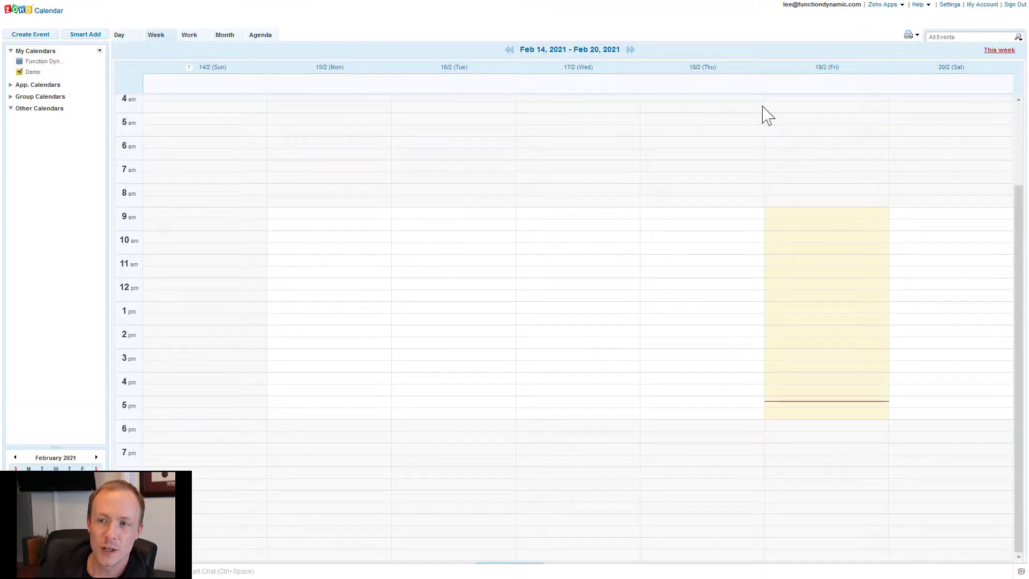
{"action": "left_click", "coordinate": [631, 50]}
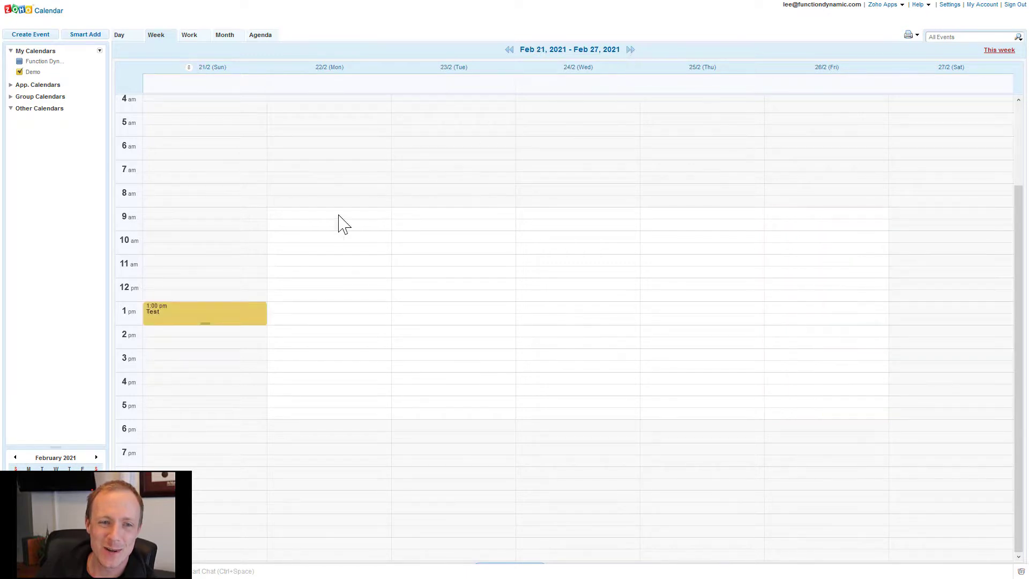
{"action": "mouse_move", "coordinate": [204, 303]}
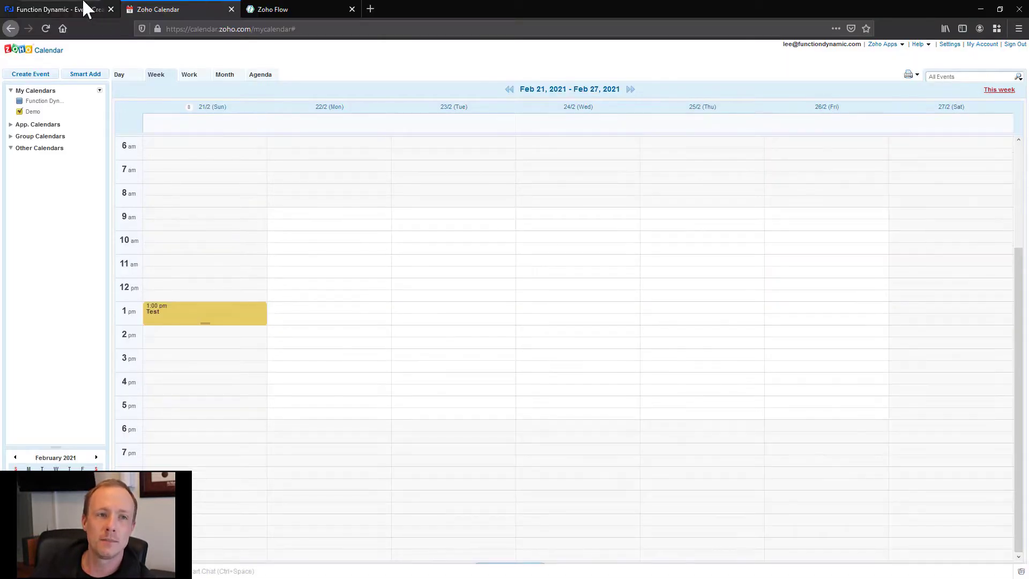
{"action": "left_click", "coordinate": [85, 9]}
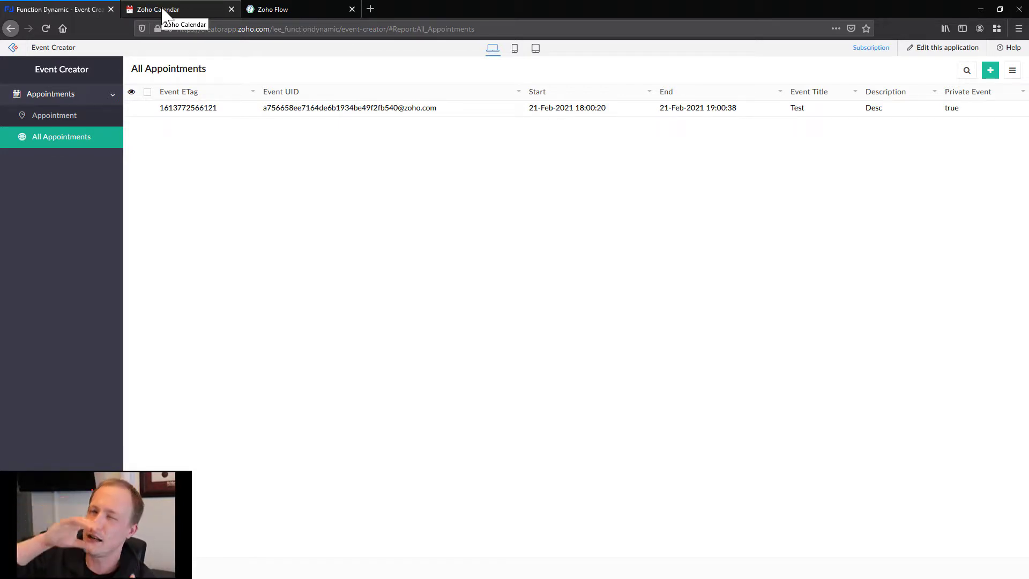
{"action": "left_click", "coordinate": [268, 9]}
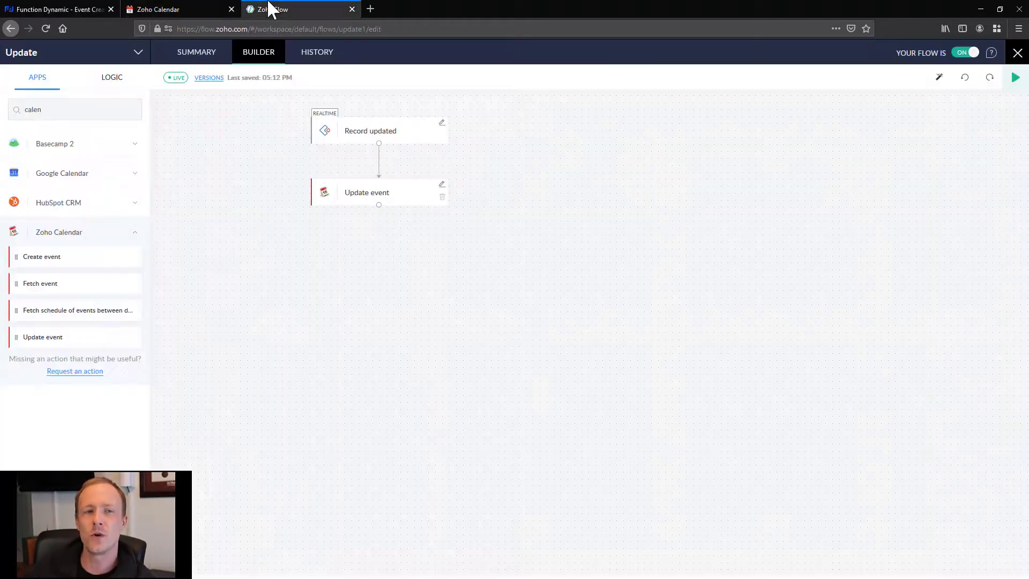
{"action": "left_click", "coordinate": [211, 10]}
{"action": "key", "text": "F11"}
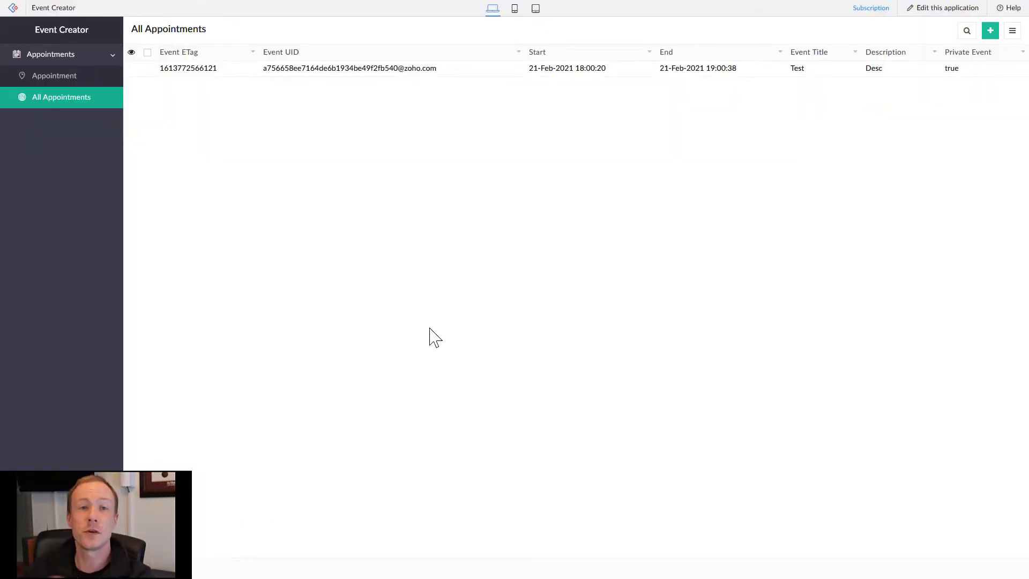
- Back in Zoho Flow, clear the app search in the Update flow's builder and browse the full list of apps available for integration
{"action": "left_click", "coordinate": [287, 9]}
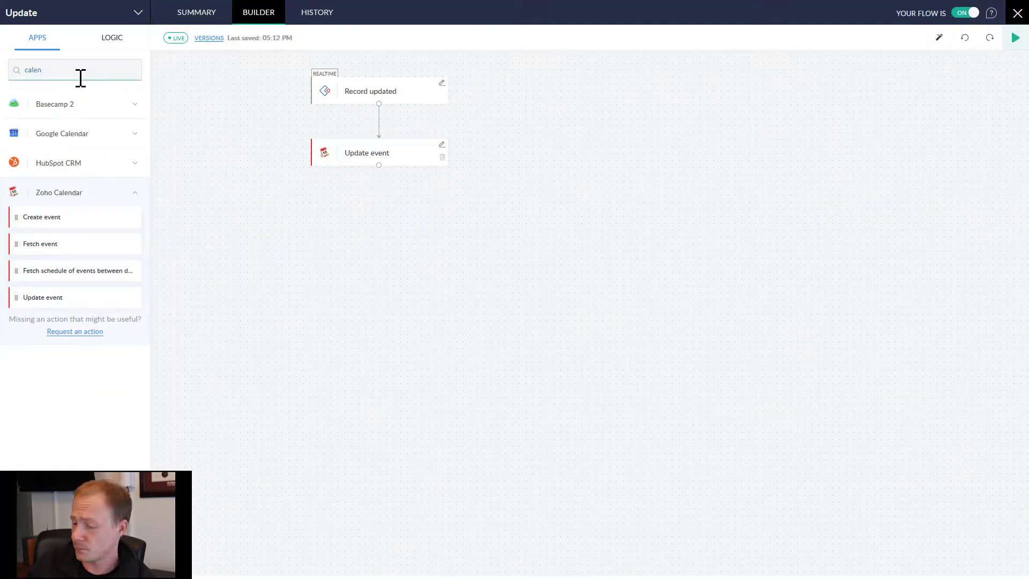
{"action": "scroll", "coordinate": [73, 253], "scroll_direction": "down", "scroll_amount": 15}
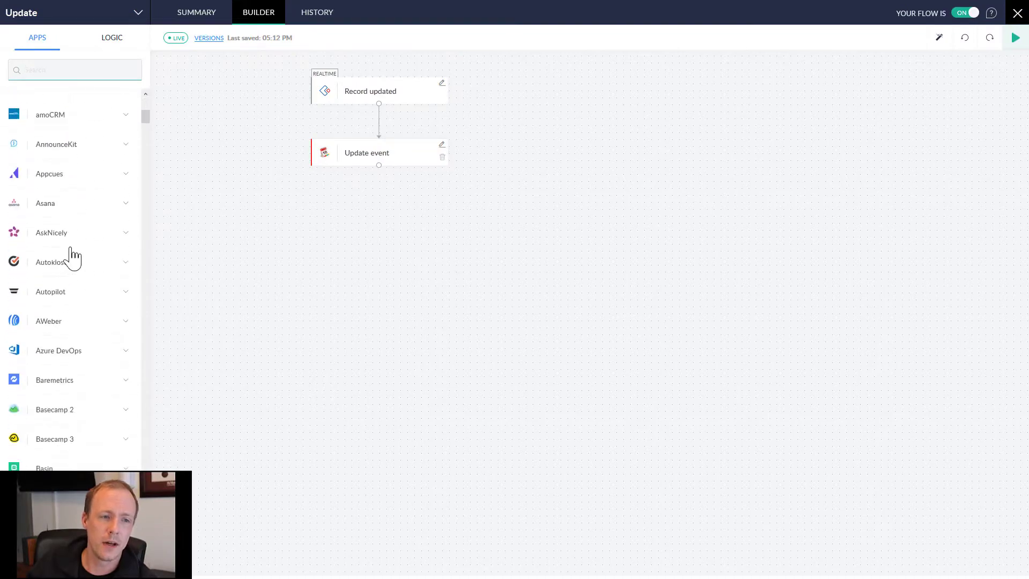
{"action": "scroll", "coordinate": [112, 284], "scroll_direction": "down", "scroll_amount": 10}
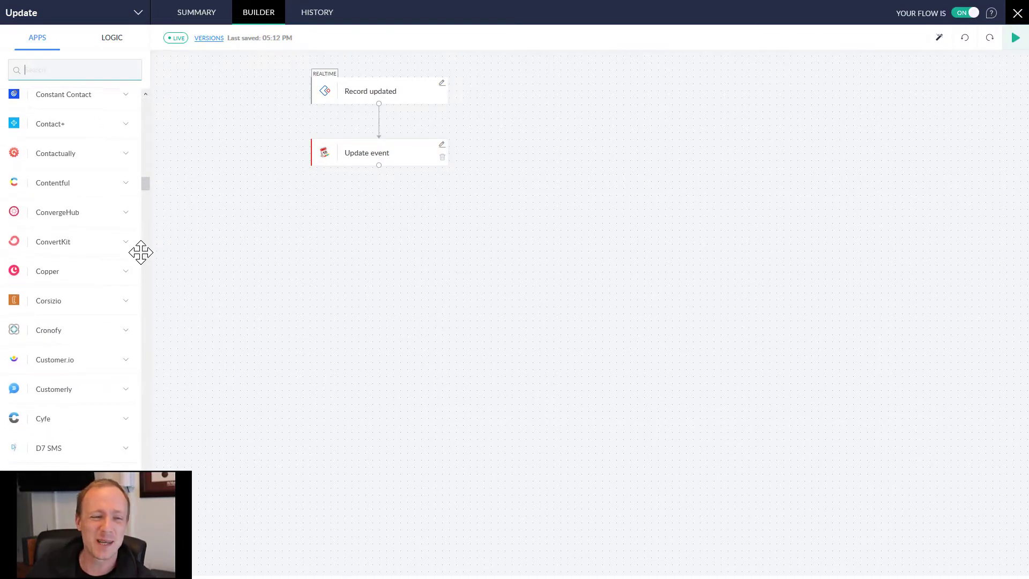
{"action": "scroll", "coordinate": [134, 255], "scroll_direction": "down", "scroll_amount": 15}
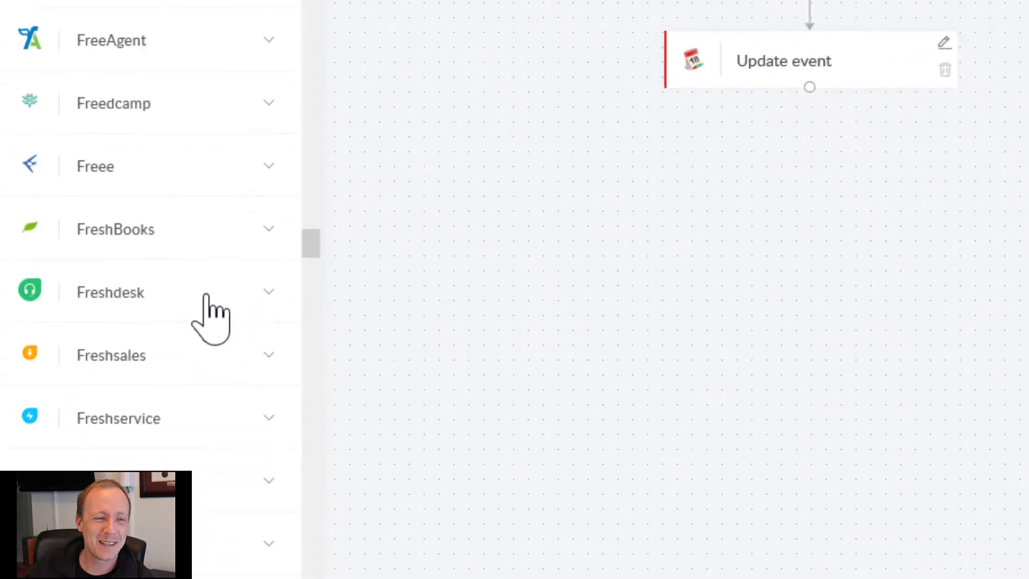
{"action": "scroll", "coordinate": [165, 298], "scroll_direction": "down", "scroll_amount": 15}
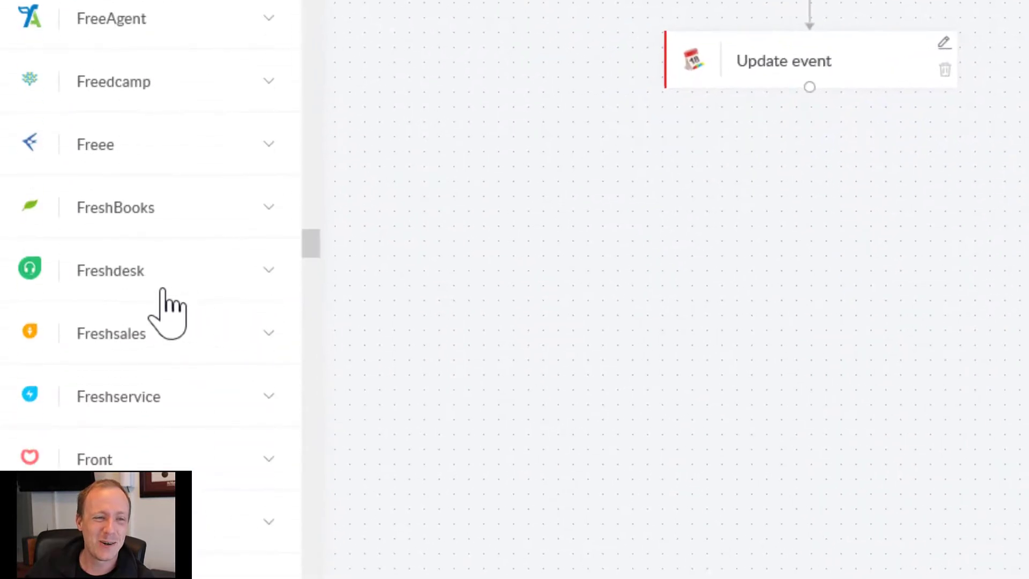
{"action": "scroll", "coordinate": [162, 289], "scroll_direction": "up", "scroll_amount": 1}
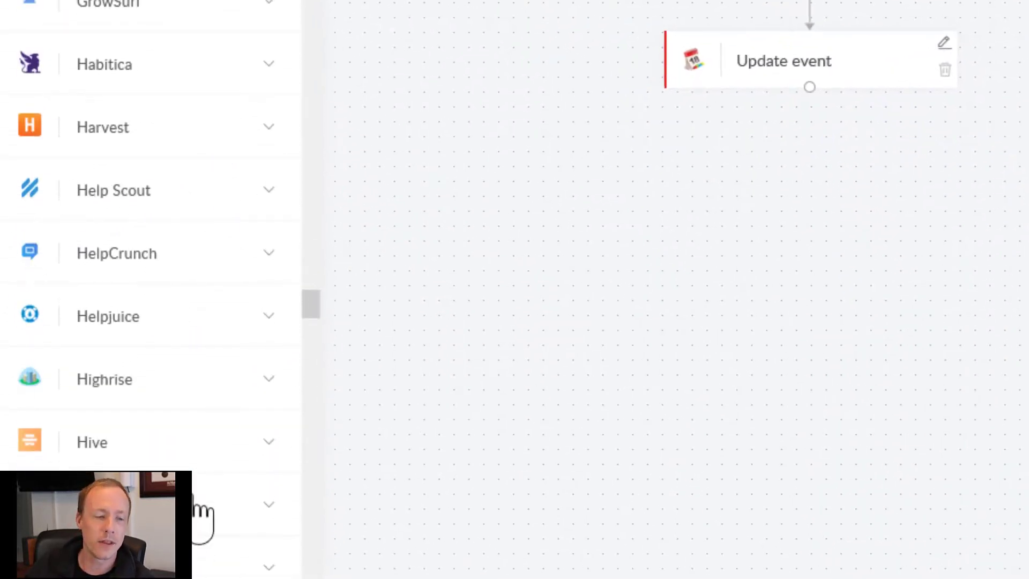
{"action": "scroll", "coordinate": [150, 289], "scroll_direction": "down", "scroll_amount": 12}
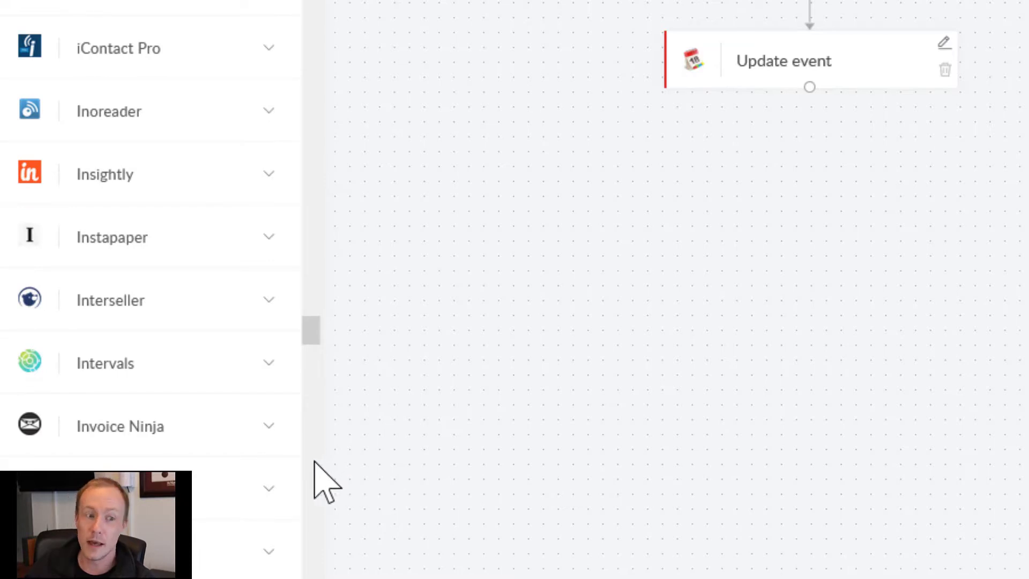
{"action": "scroll", "coordinate": [269, 466], "scroll_direction": "down", "scroll_amount": 15}
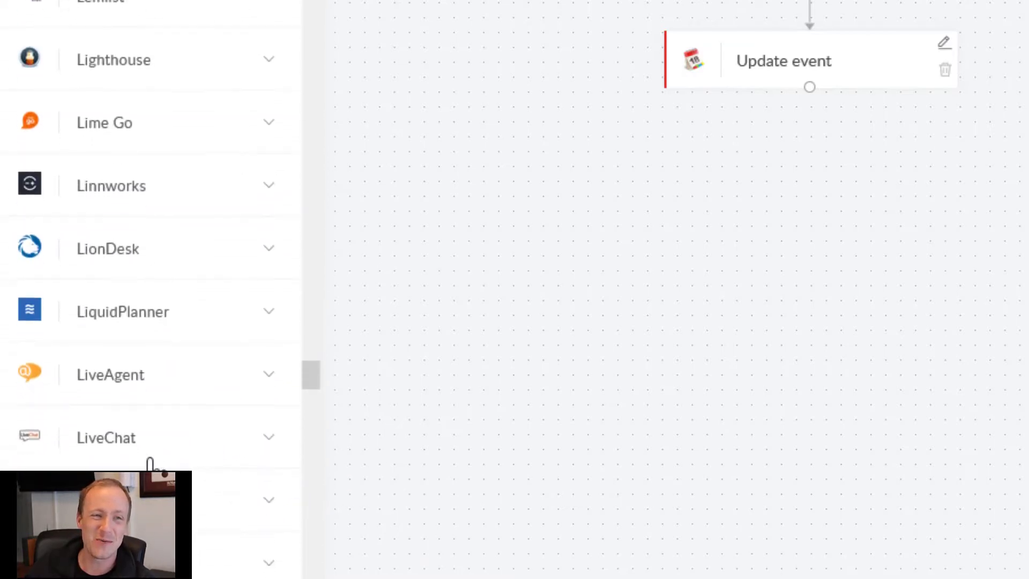